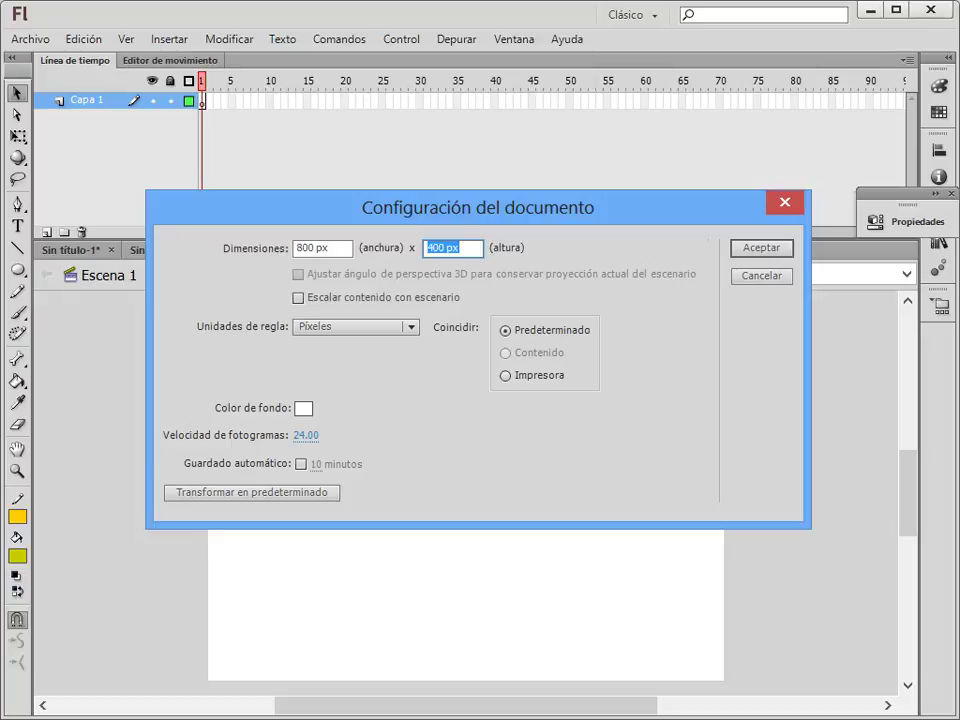
- Apply the document settings with an 800 px stage width and show the rulers
{"action": "key", "text": "Return"}
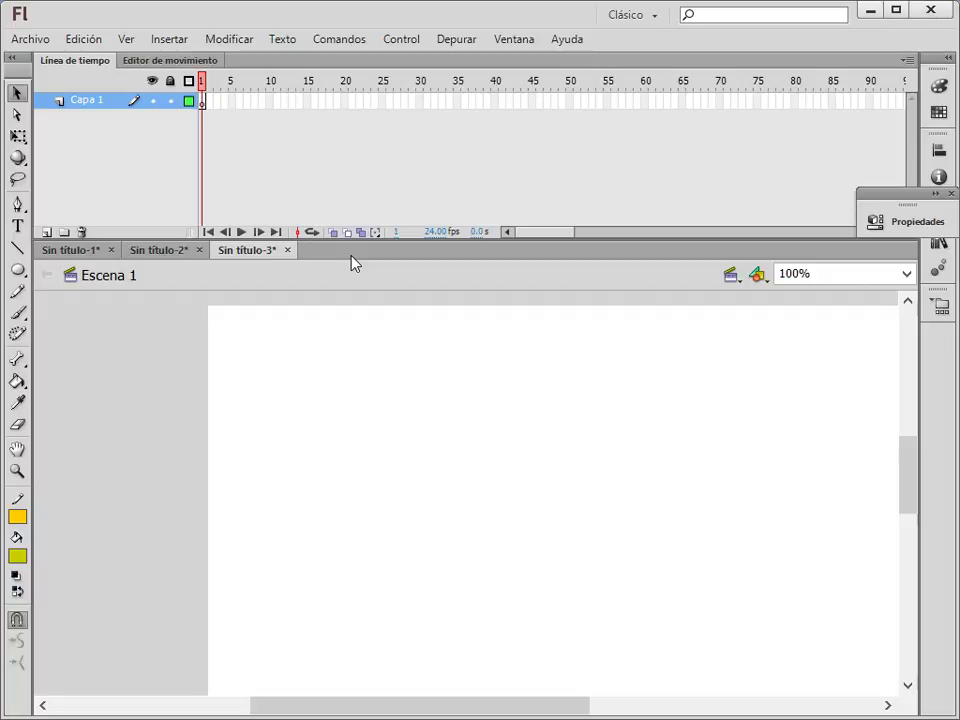
{"action": "key", "text": "ctrl+2"}
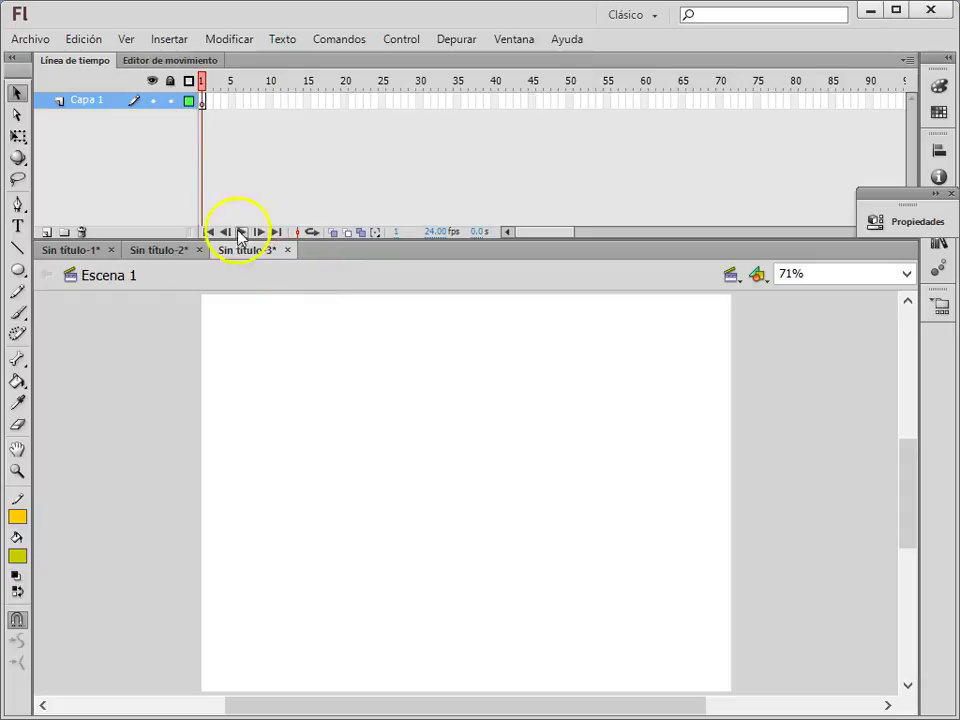
{"action": "left_click", "coordinate": [136, 44]}
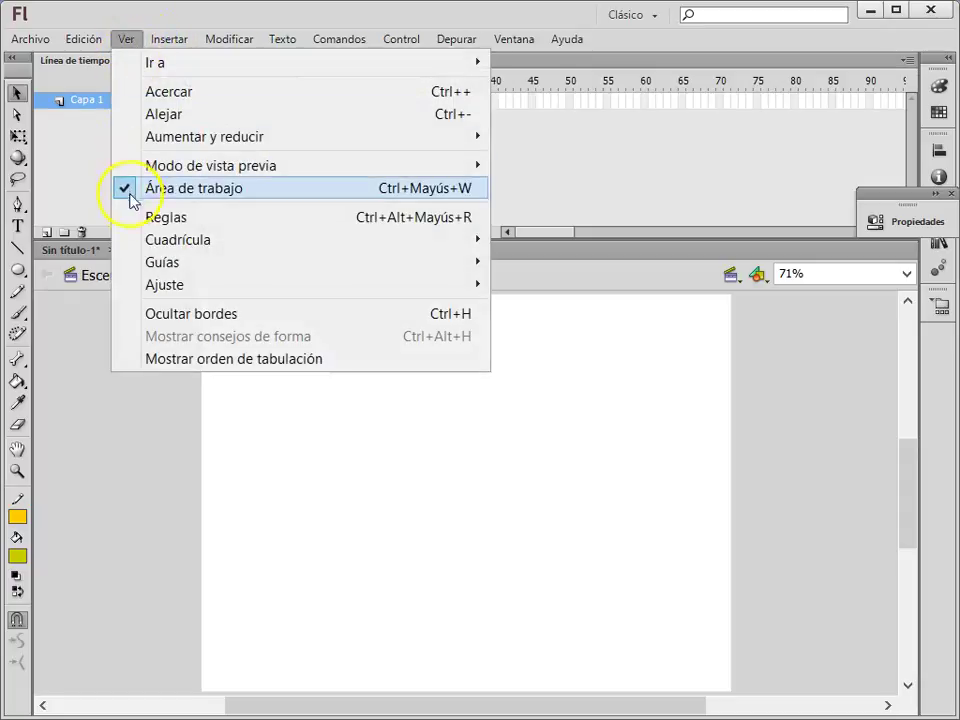
{"action": "left_click", "coordinate": [145, 224]}
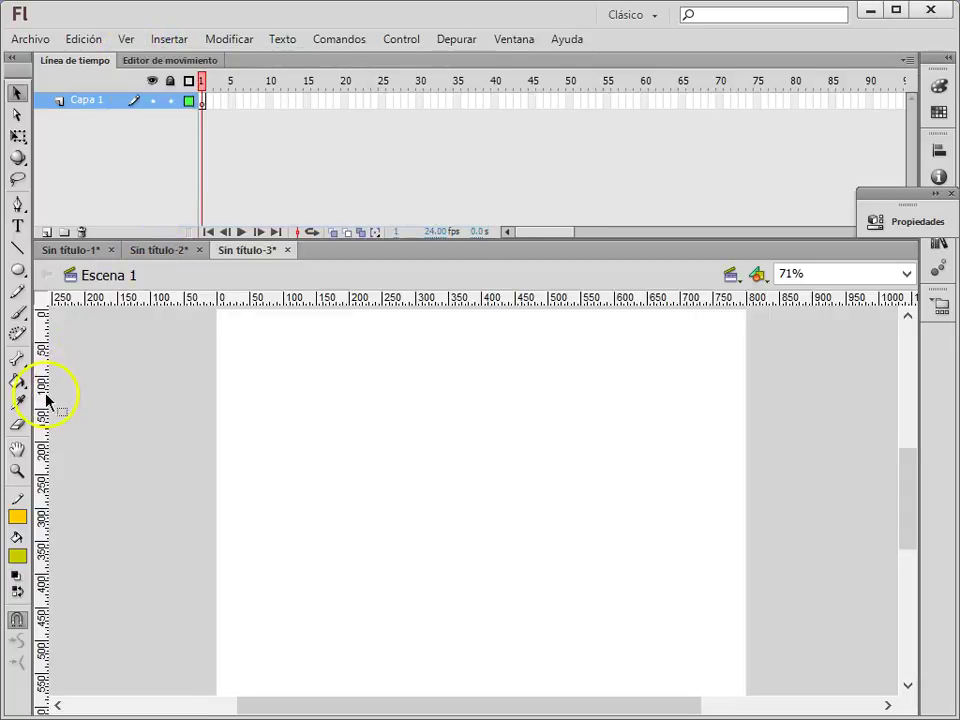
- Place margin guides at about 35 and 770 px across and about 20 and 565 px down, and lock the guides
{"action": "left_click_drag", "start_coordinate": [41, 400], "coordinate": [241, 410]}
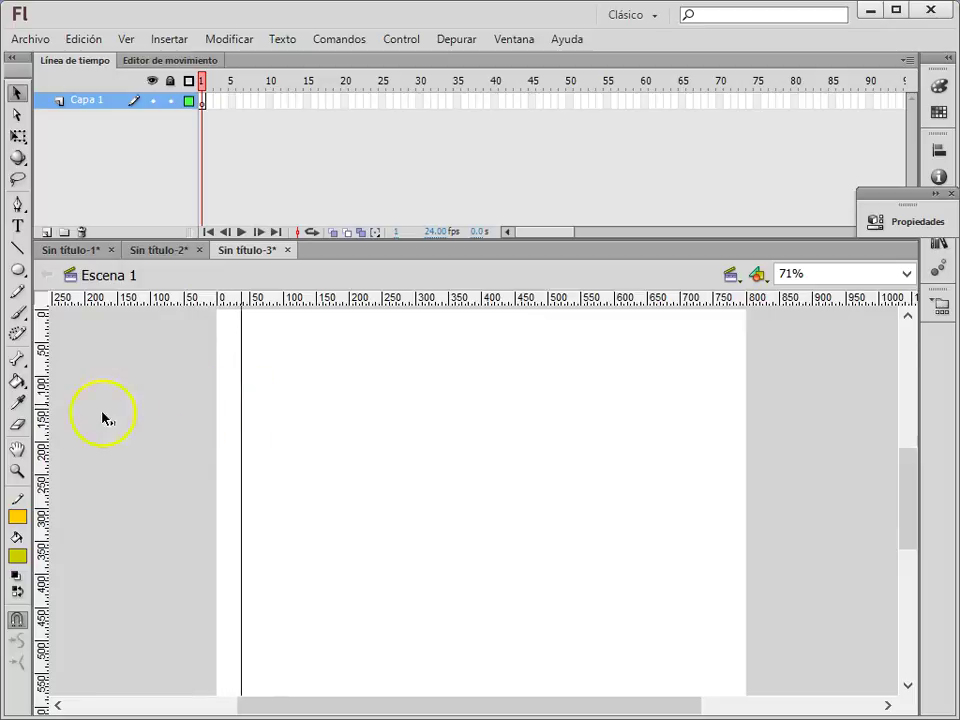
{"action": "left_click_drag", "start_coordinate": [42, 420], "coordinate": [725, 414]}
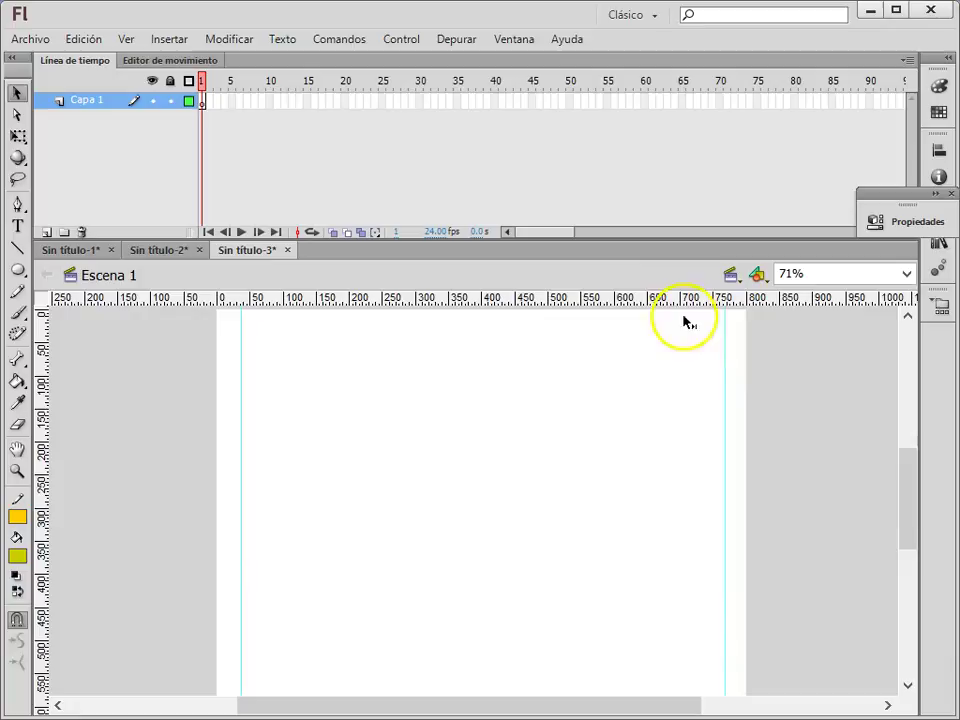
{"action": "mouse_move", "coordinate": [666, 303]}
{"action": "left_mouse_down"}
{"action": "mouse_move", "coordinate": [665, 335]}
{"action": "mouse_move", "coordinate": [664, 322]}
{"action": "left_mouse_up"}
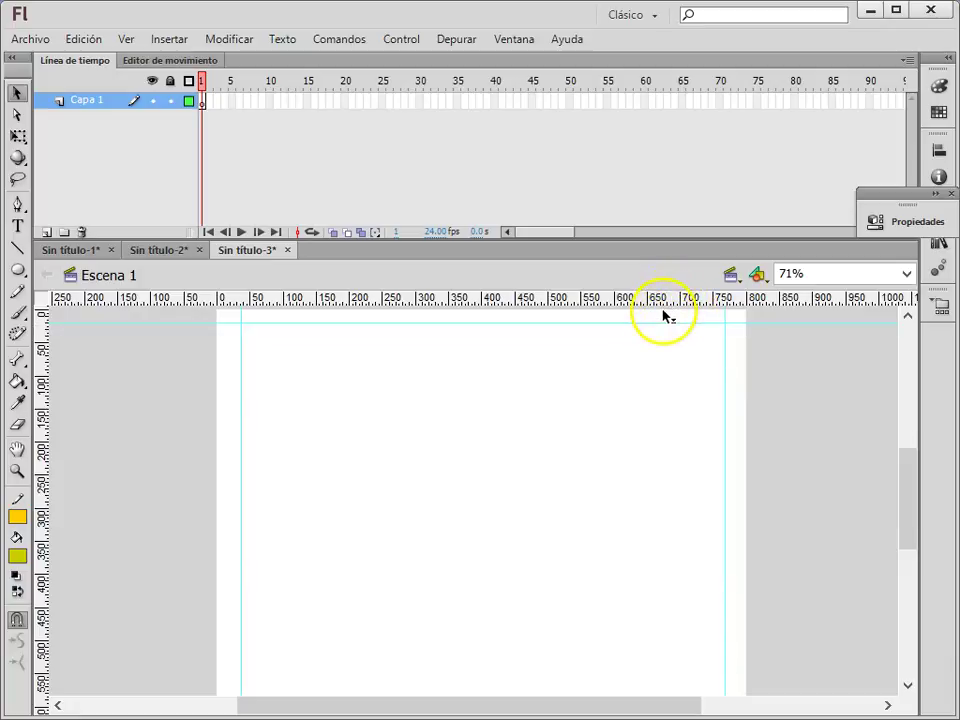
{"action": "left_click_drag", "start_coordinate": [604, 300], "coordinate": [609, 688]}
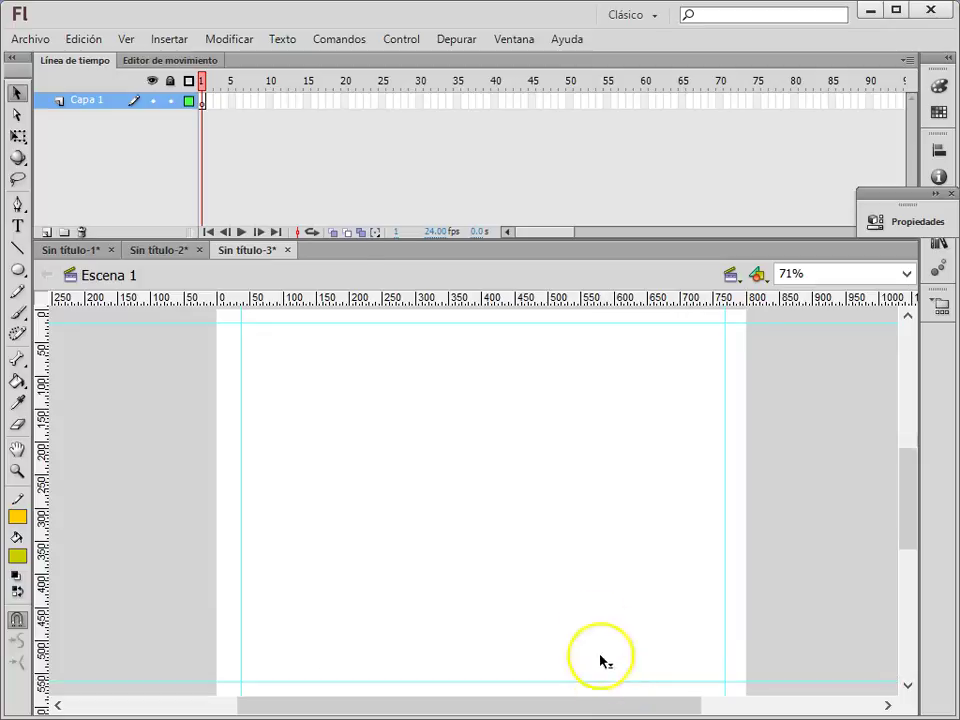
{"action": "left_click", "coordinate": [130, 40]}
{"action": "mouse_move", "coordinate": [181, 268]}
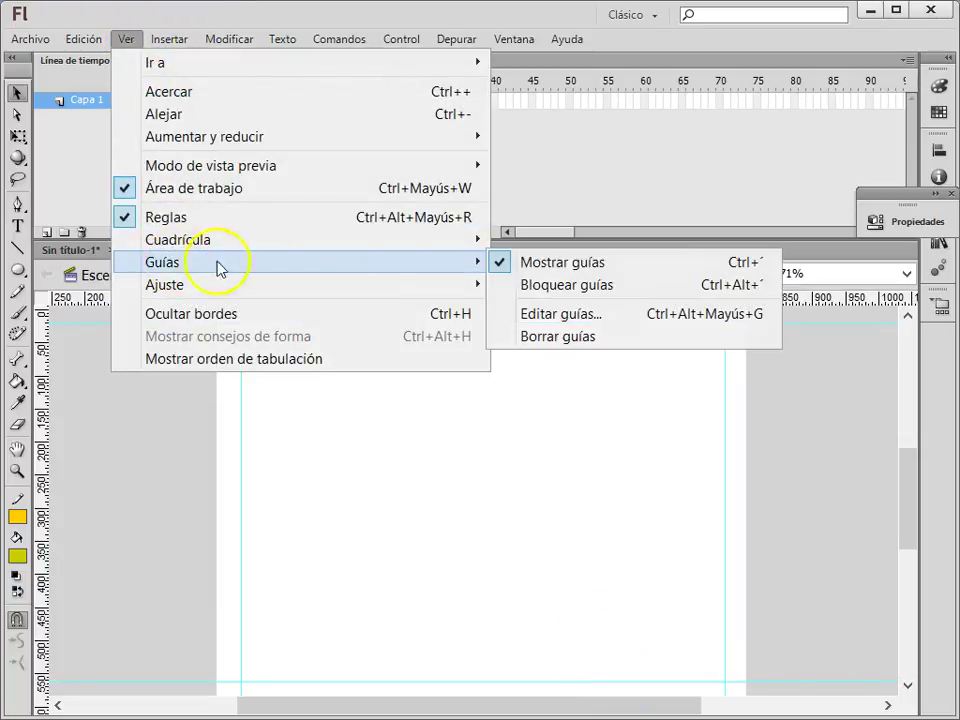
{"action": "left_click", "coordinate": [545, 287]}
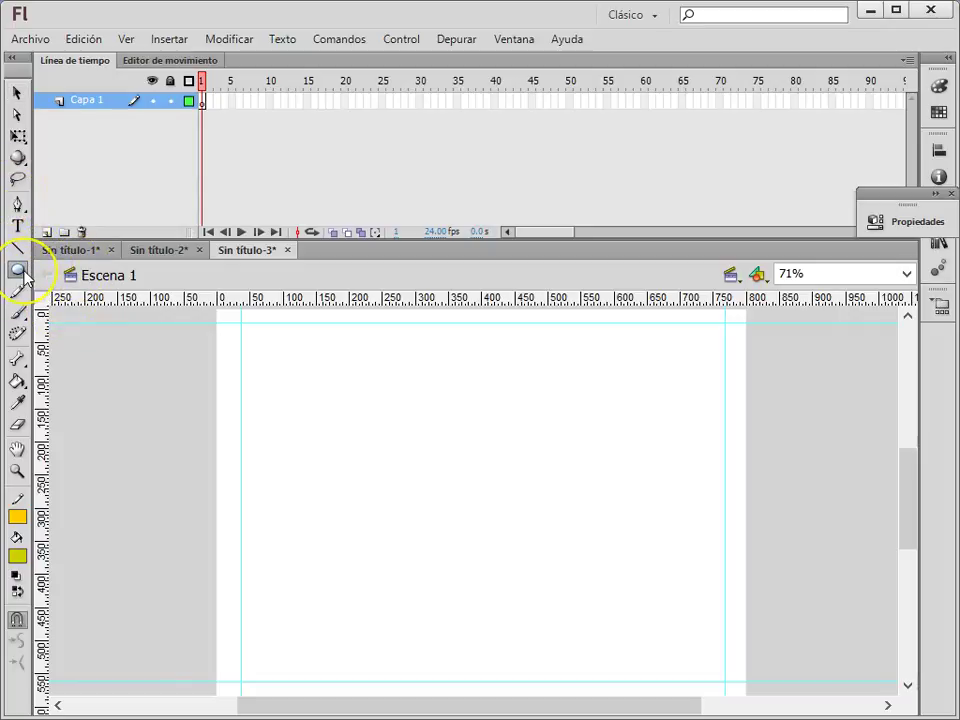
- Draw a rectangle about 115 px wide and 30 px high against the left margin guide, near the stage's upper edge
{"action": "left_click", "coordinate": [26, 280]}
{"action": "left_click", "coordinate": [62, 271]}
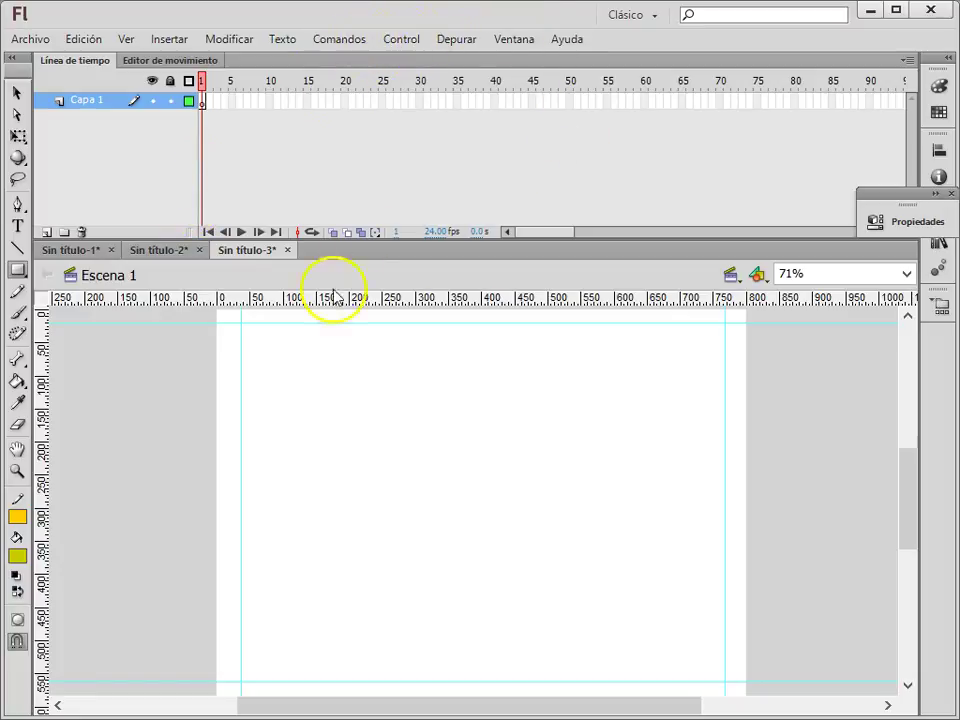
{"action": "left_click_drag", "start_coordinate": [241, 368], "coordinate": [316, 387]}
- Convert the rectangle's fill into a symbol of type Botón, keeping the default name
{"action": "left_click", "coordinate": [17, 92]}
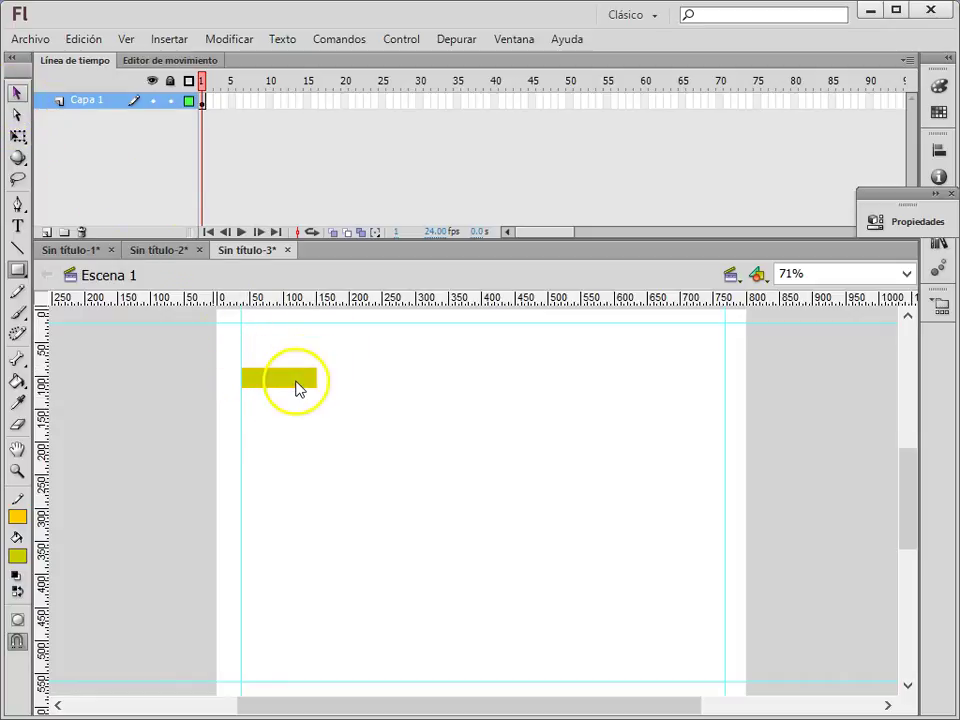
{"action": "left_click", "coordinate": [293, 387]}
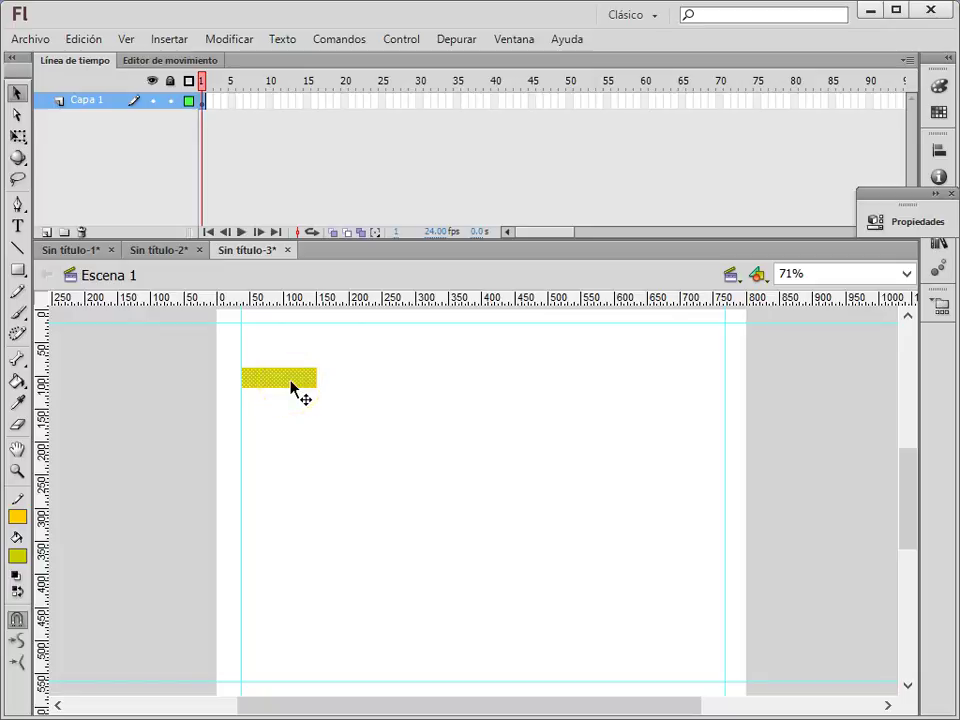
{"action": "key", "text": "F8"}
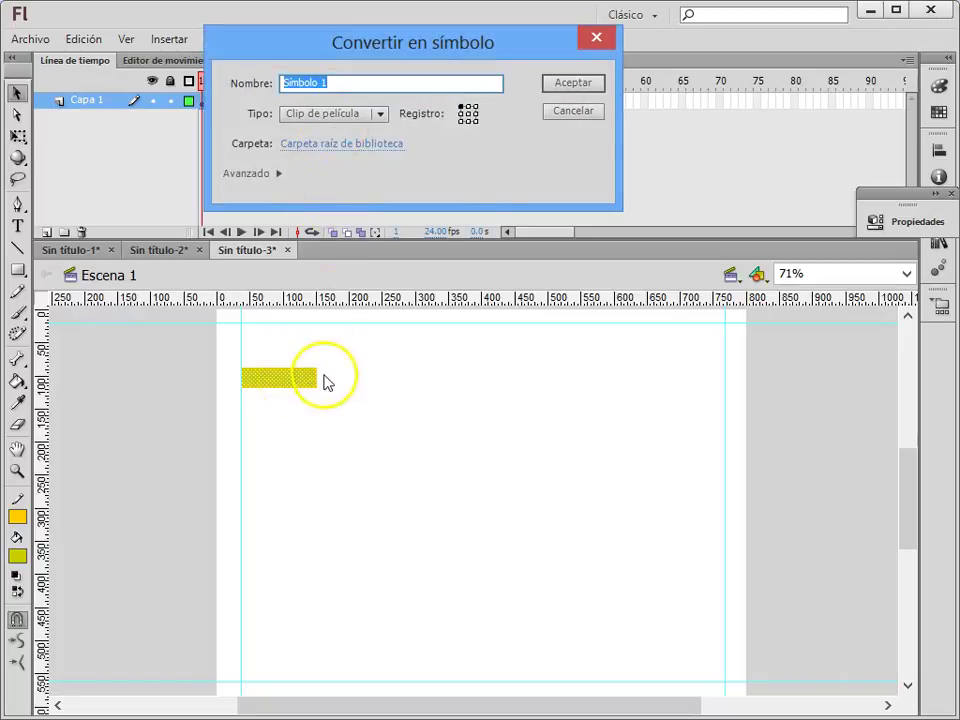
{"action": "left_click", "coordinate": [553, 114]}
{"action": "right_click", "coordinate": [287, 384]}
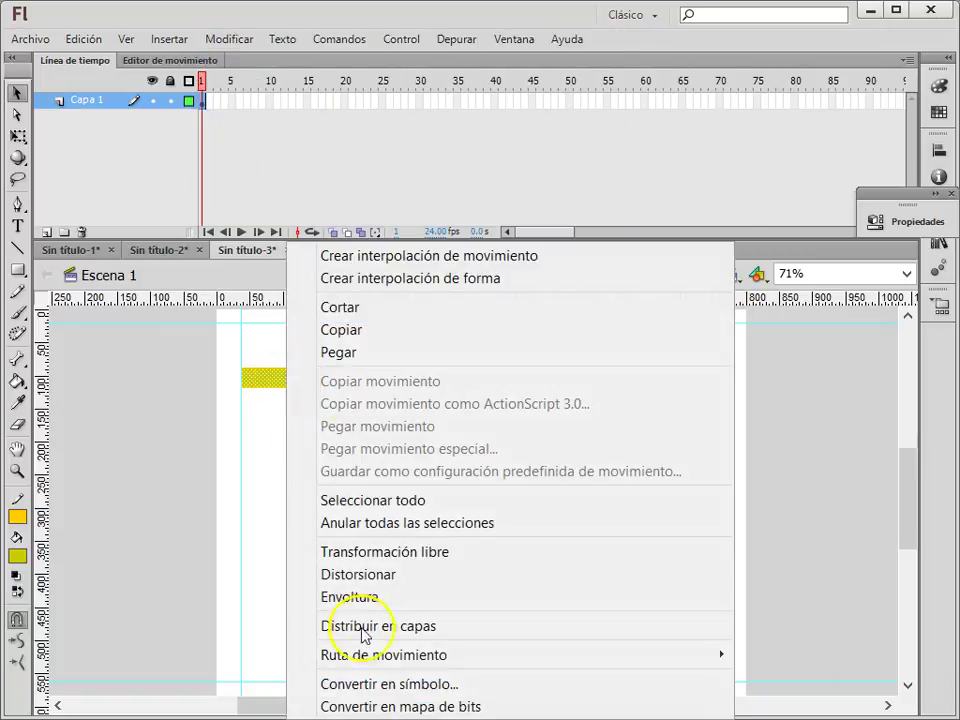
{"action": "left_click", "coordinate": [387, 687]}
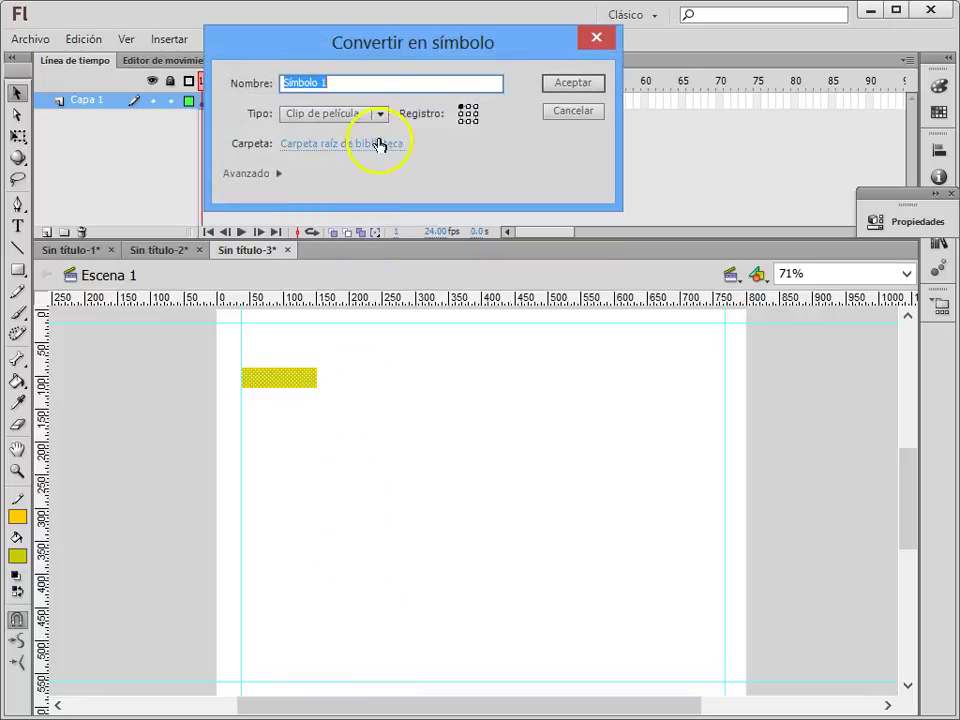
{"action": "left_click", "coordinate": [376, 115]}
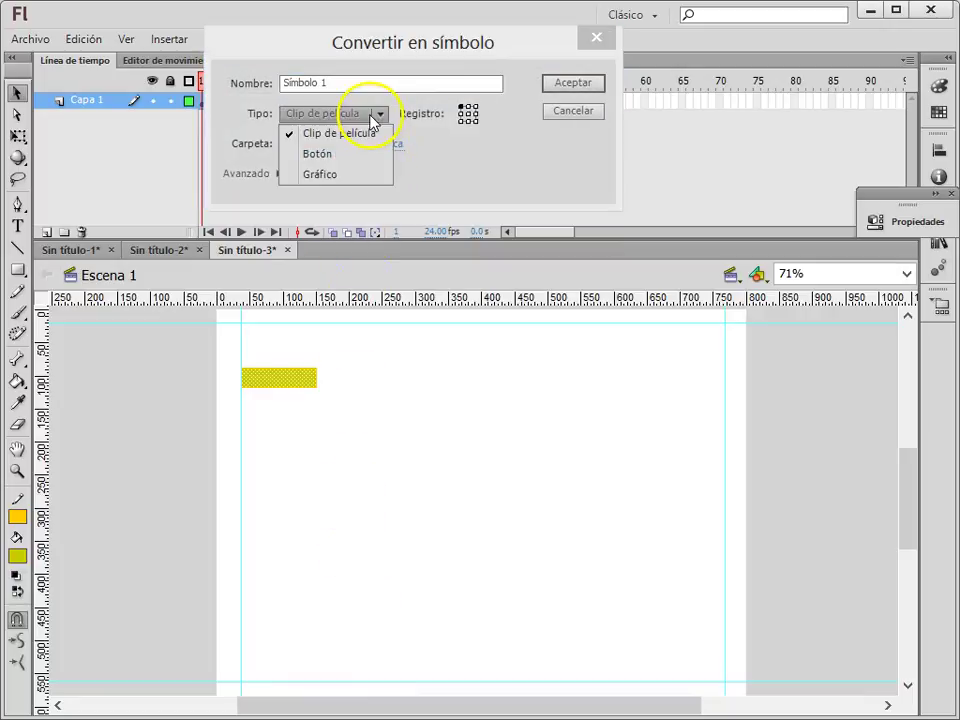
{"action": "left_click", "coordinate": [336, 153]}
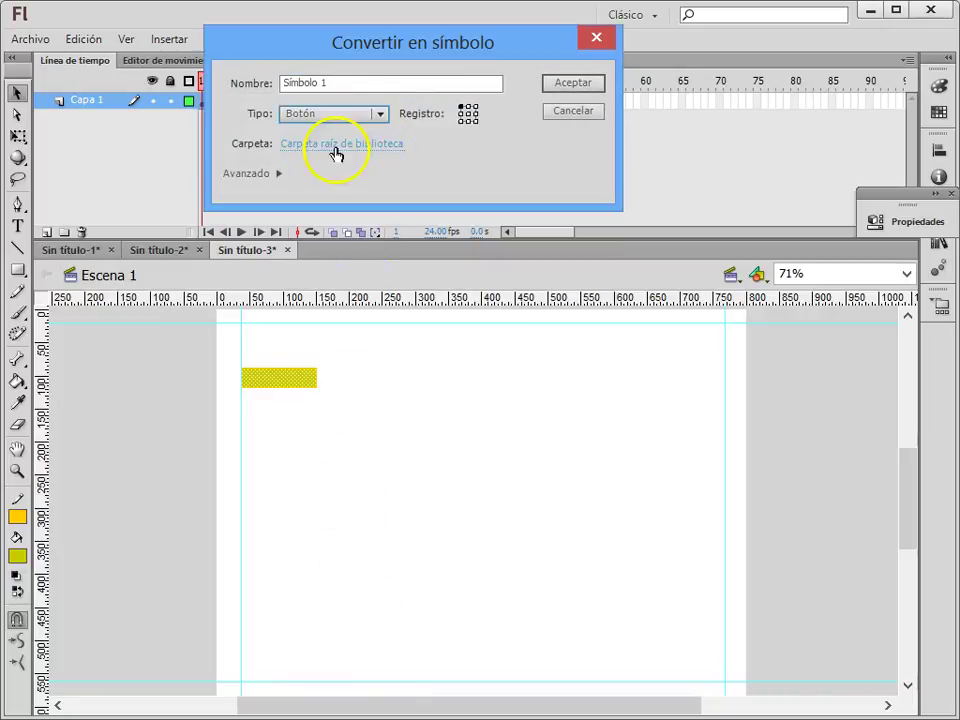
{"action": "left_click", "coordinate": [570, 86]}
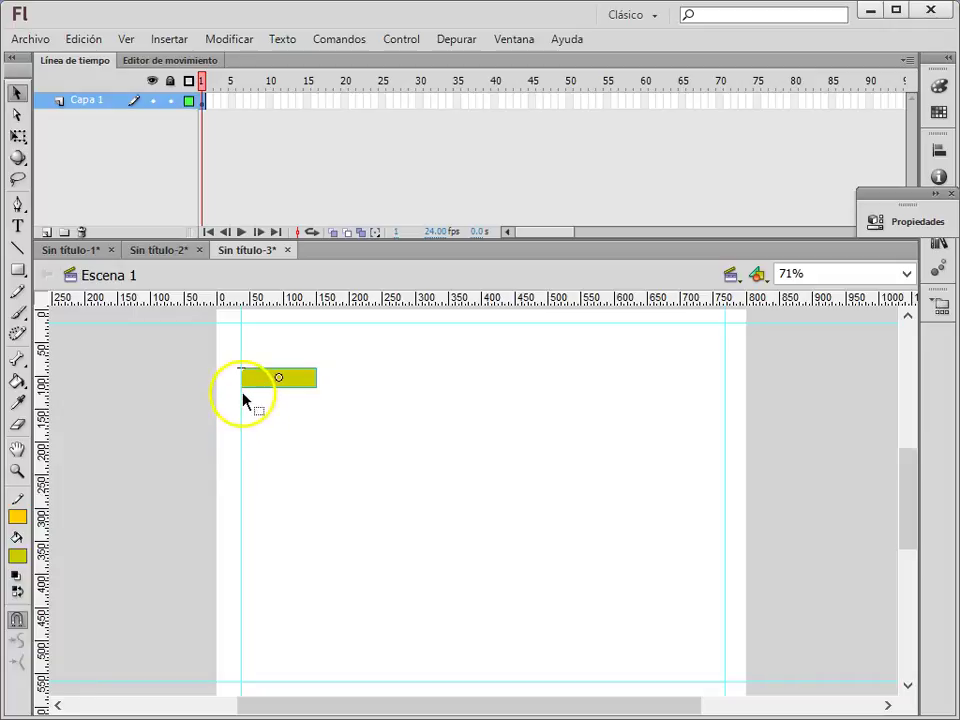
- Copy the button three times below the original, forming a column along the left margin guide
{"action": "left_click_drag", "start_coordinate": [264, 388], "coordinate": [260, 498]}
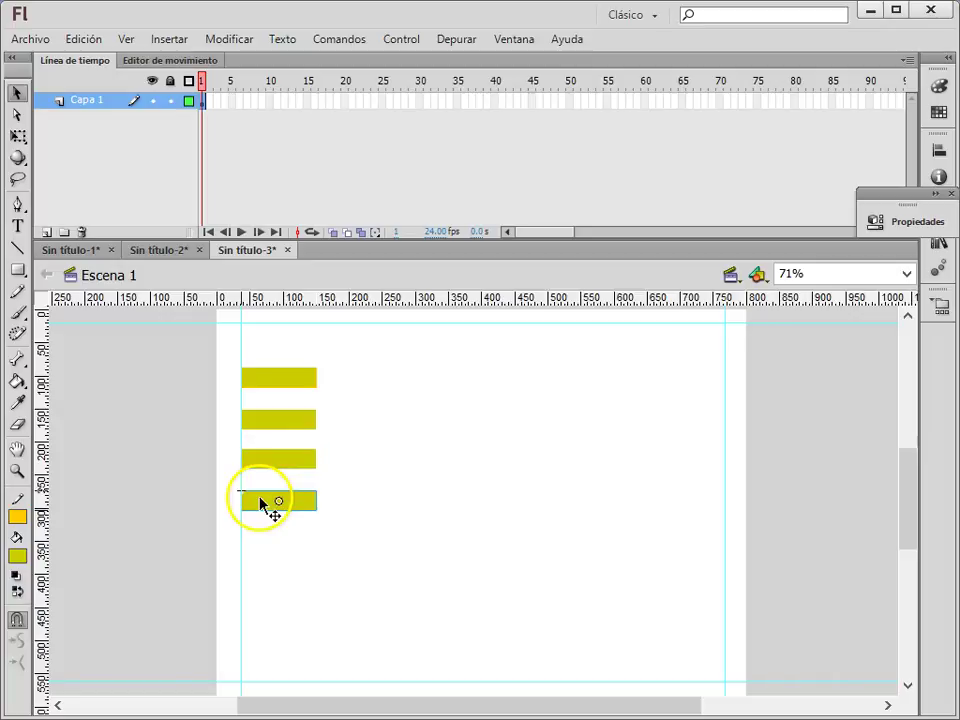
{"action": "left_click", "coordinate": [326, 499]}
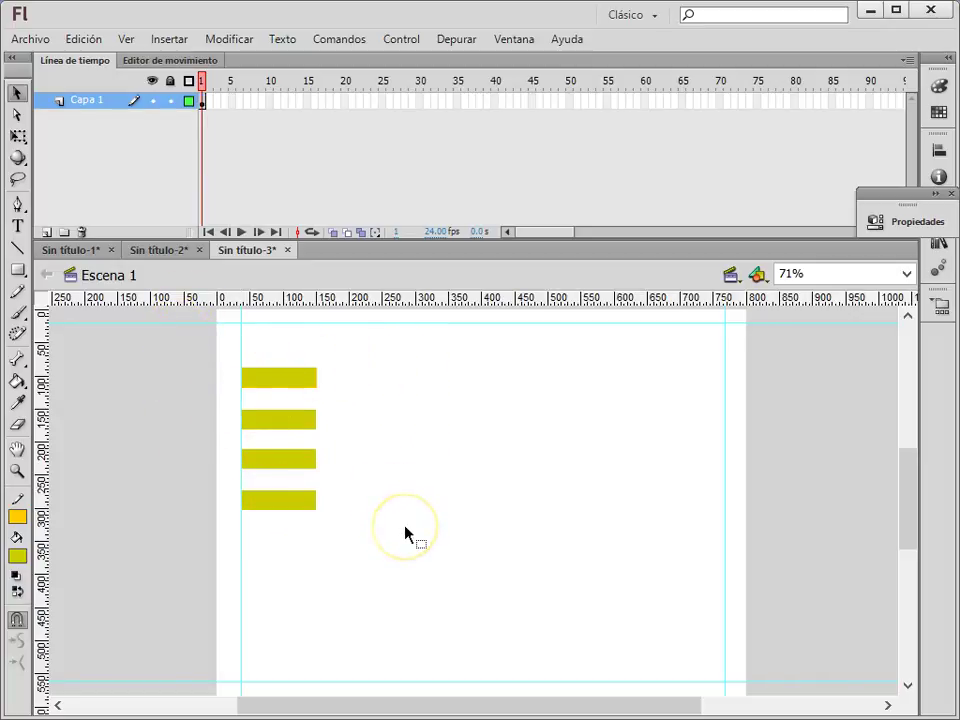
- Align all stage objects by their left edges and horizontal centres, and space them evenly vertically
{"action": "key", "text": "ctrl+a"}
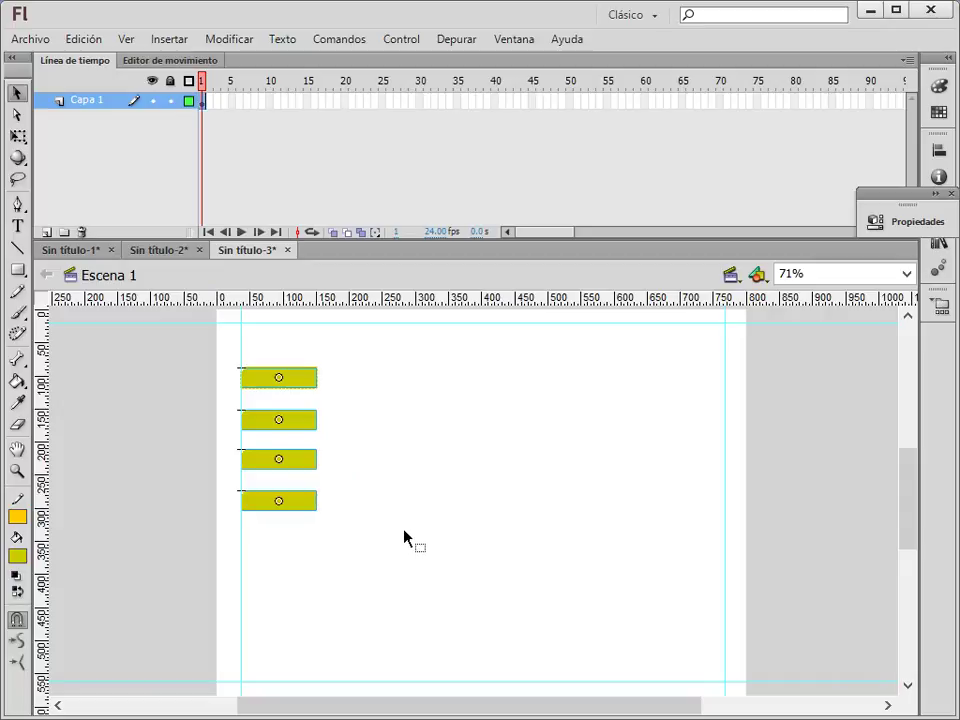
{"action": "key", "text": "ctrl+k"}
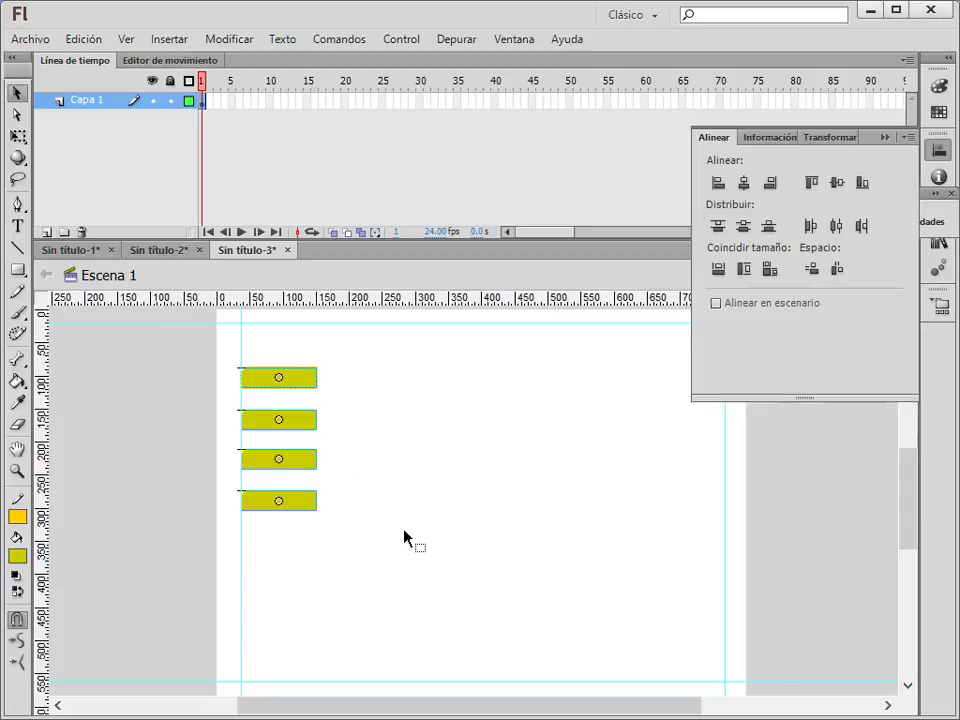
{"action": "left_click", "coordinate": [719, 184]}
{"action": "left_click", "coordinate": [744, 182]}
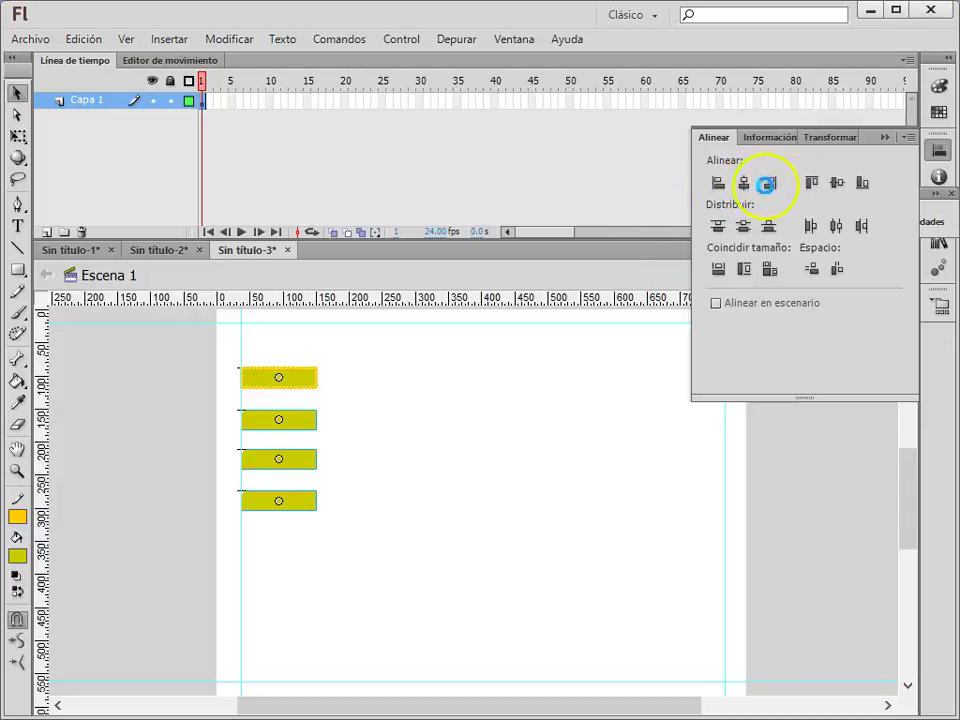
{"action": "left_click", "coordinate": [810, 270]}
{"action": "left_click", "coordinate": [376, 472]}
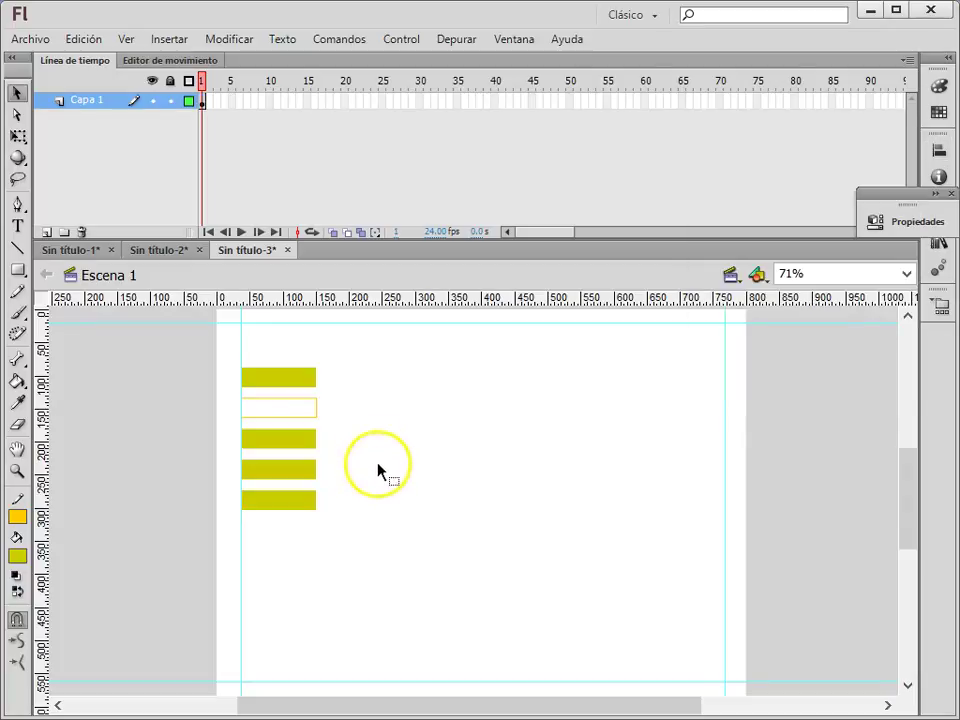
- Delete the leftover orange rectangle outline between the first and second buttons
{"action": "double_click", "coordinate": [314, 418]}
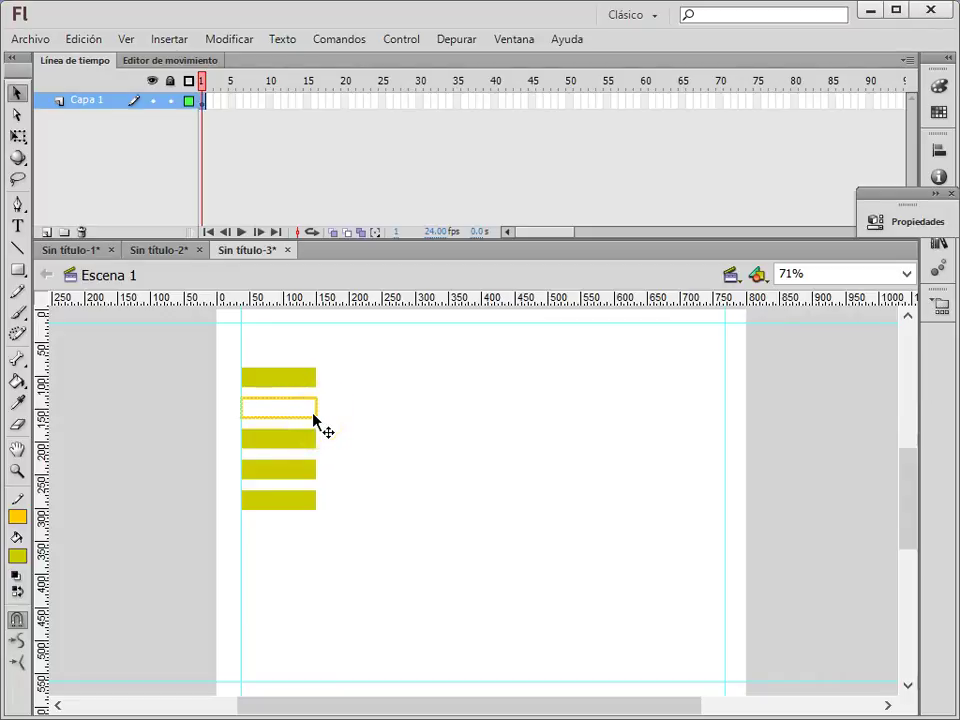
{"action": "key", "text": "Delete"}
{"action": "left_click_drag", "start_coordinate": [292, 439], "coordinate": [236, 417]}
{"action": "left_click", "coordinate": [220, 355]}
{"action": "left_click", "coordinate": [369, 640]}
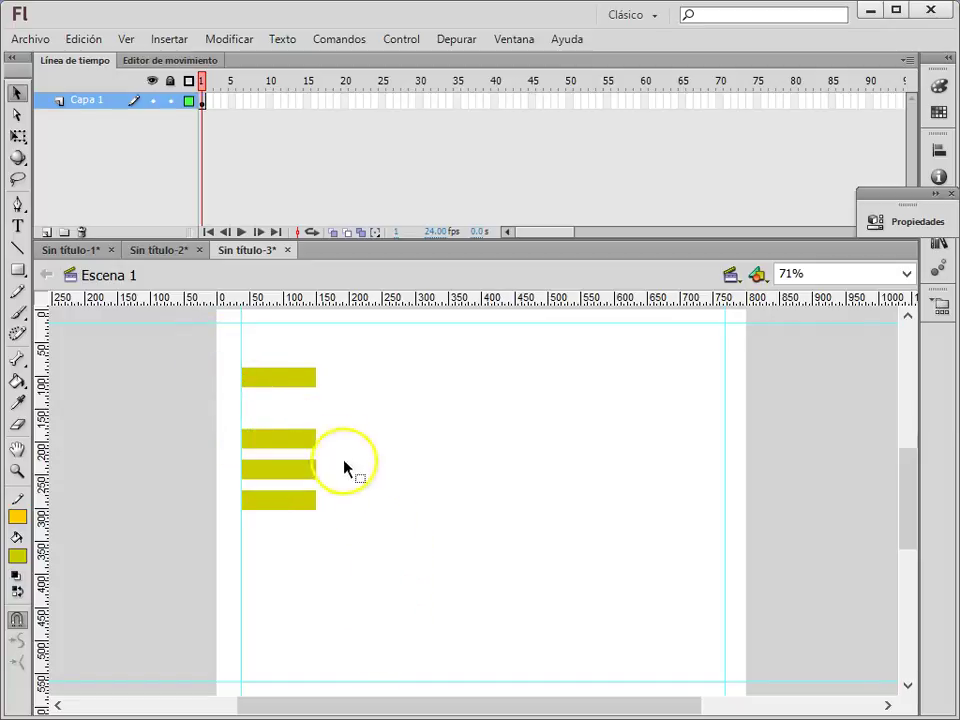
- Space the four buttons evenly vertically and add a vertical guide at about 210 px, just beyond the button column
{"action": "key", "text": "ctrl+a"}
{"action": "left_click", "coordinate": [798, 270]}
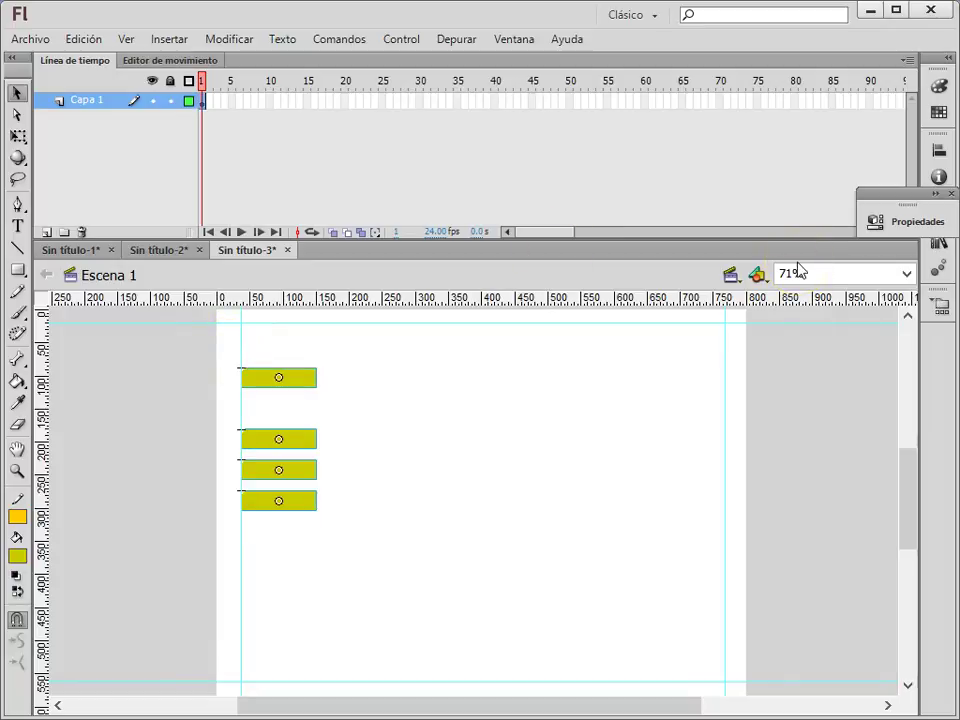
{"action": "key", "text": "ctrl+k"}
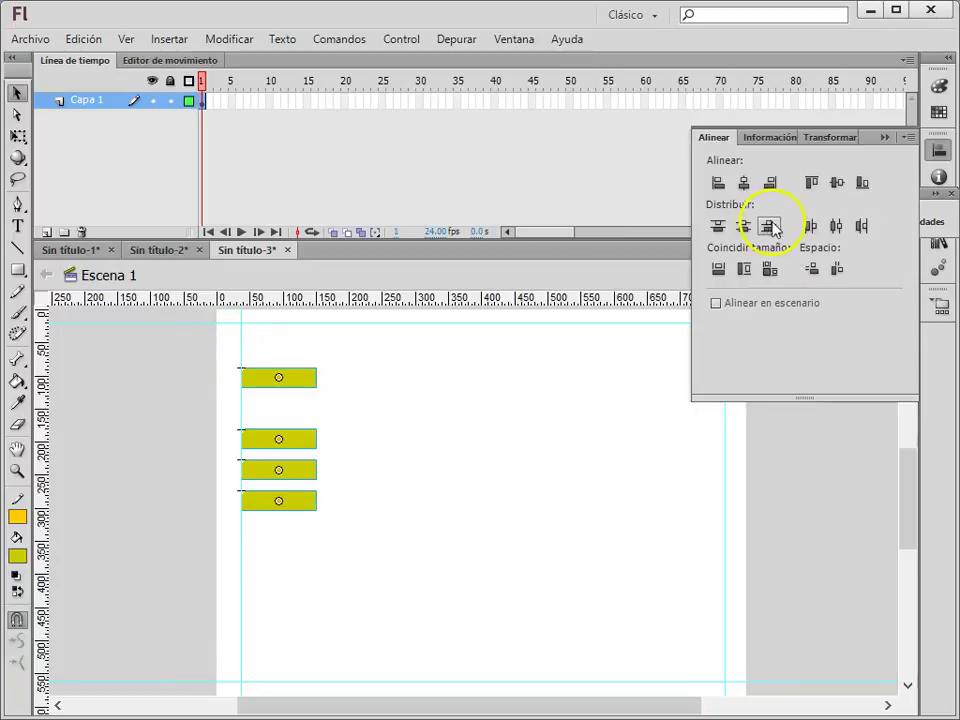
{"action": "left_click", "coordinate": [811, 268]}
{"action": "left_click", "coordinate": [647, 400]}
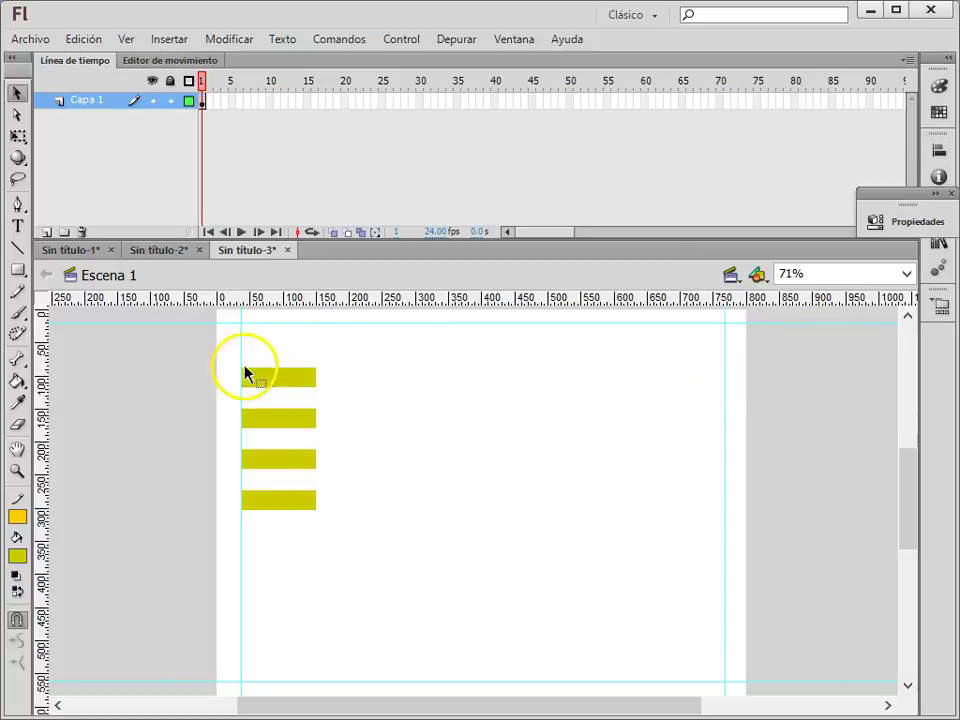
{"action": "left_click_drag", "start_coordinate": [44, 366], "coordinate": [357, 369]}
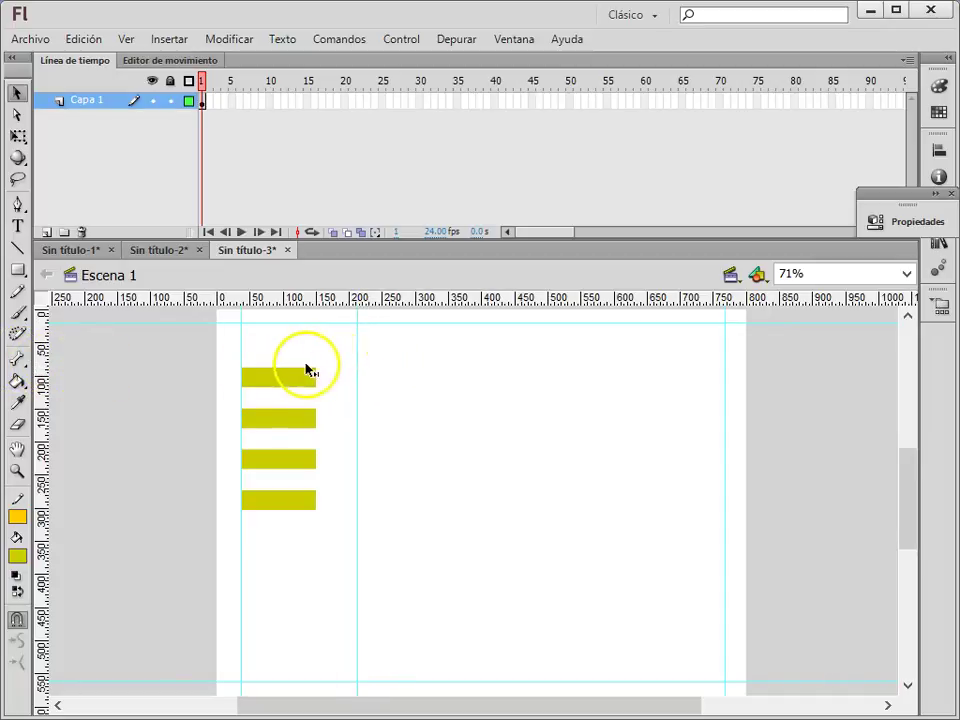
- Open the top button's symbol, add a keyframe for its Sobre state, and set that state's fill to orange-red #FF3300
{"action": "left_click", "coordinate": [289, 379]}
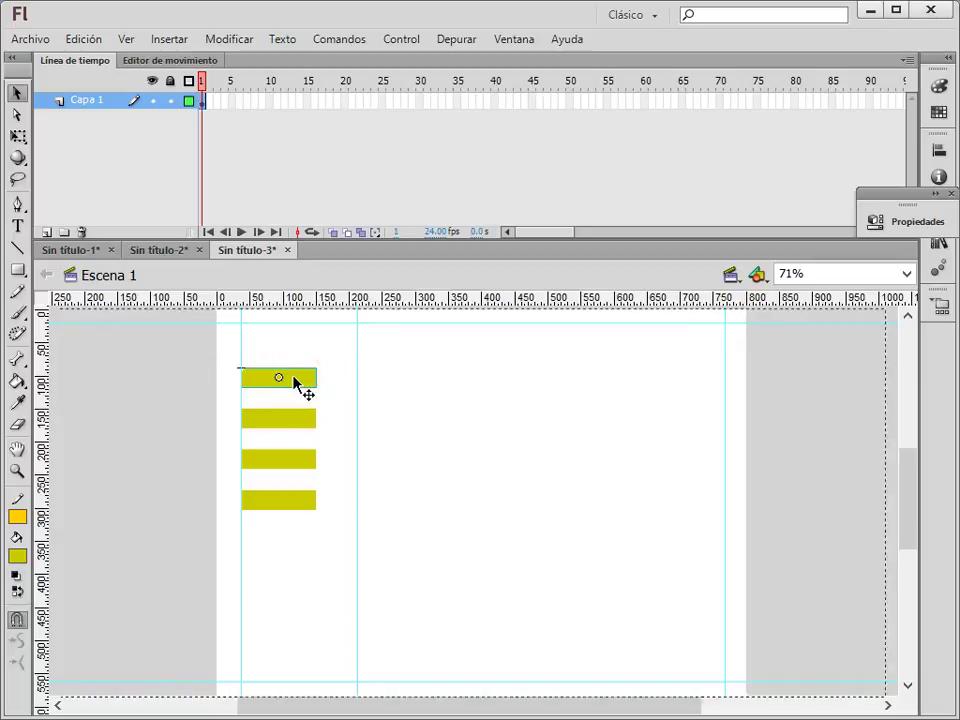
{"action": "double_click", "coordinate": [296, 384]}
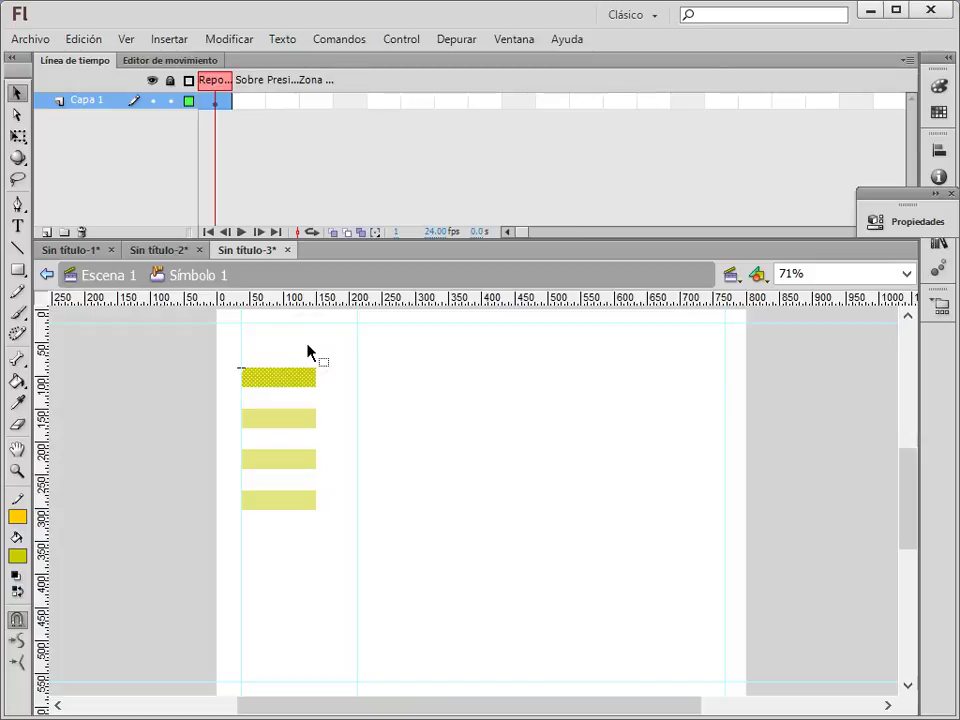
{"action": "left_click", "coordinate": [249, 100]}
{"action": "key", "text": "F6"}
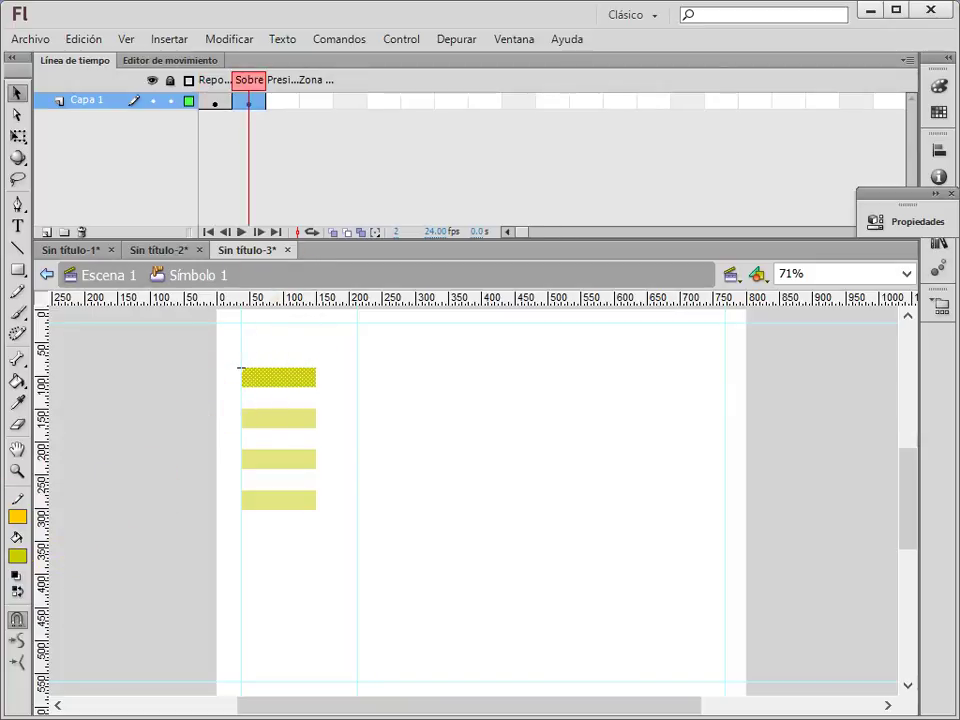
{"action": "left_click", "coordinate": [17, 556]}
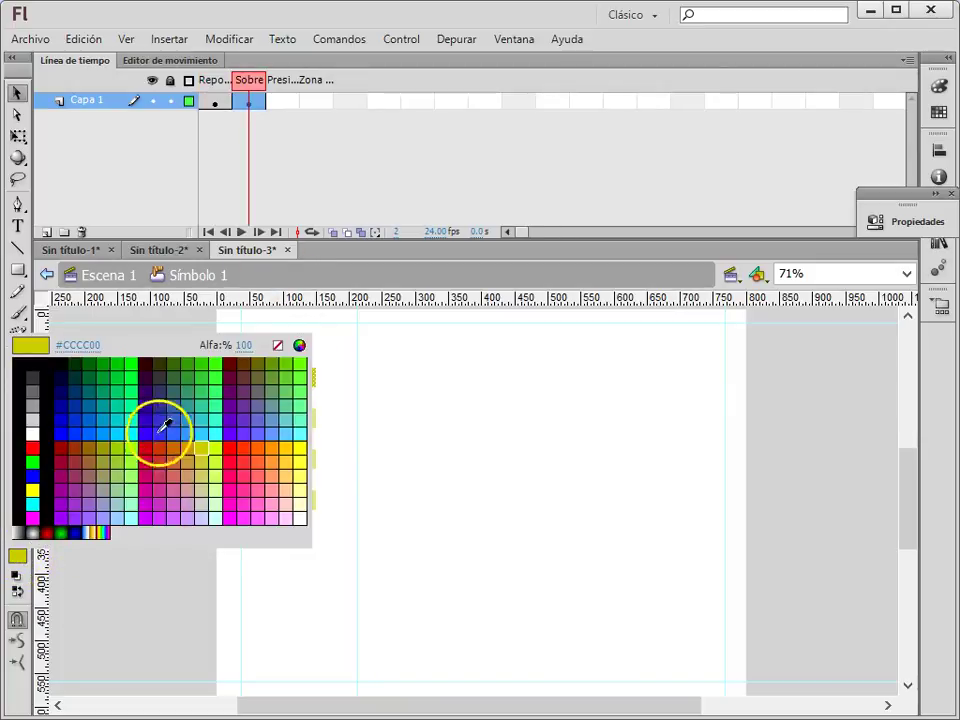
{"action": "left_click", "coordinate": [254, 446]}
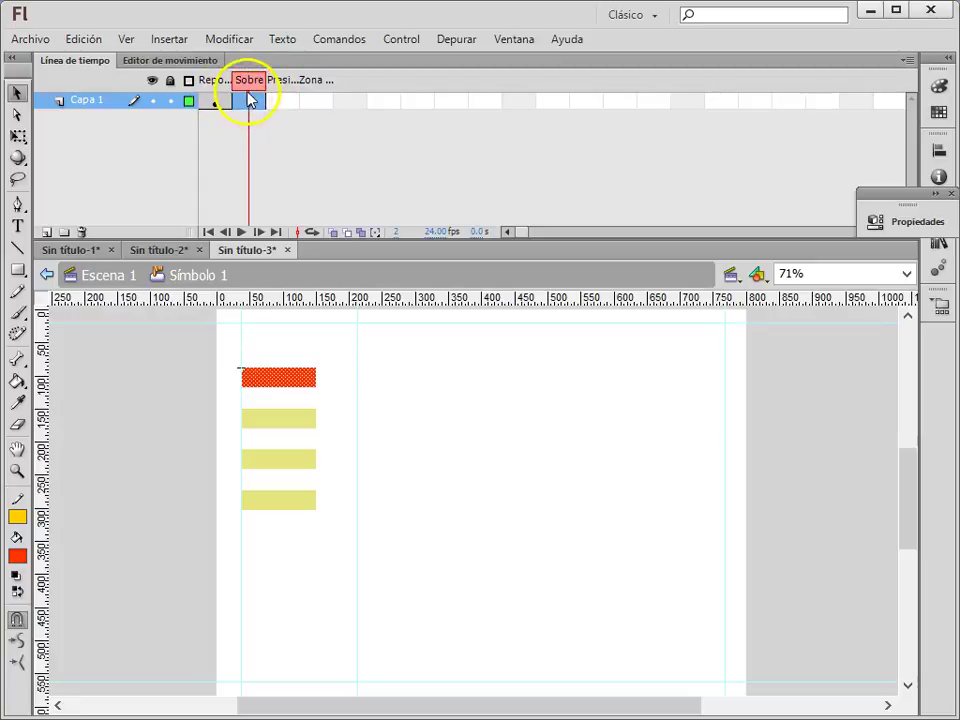
- Draw a rectangle about 550 px wide filling the content area between the guides in the Sobre state, and return to the main scene
{"action": "left_click", "coordinate": [17, 269]}
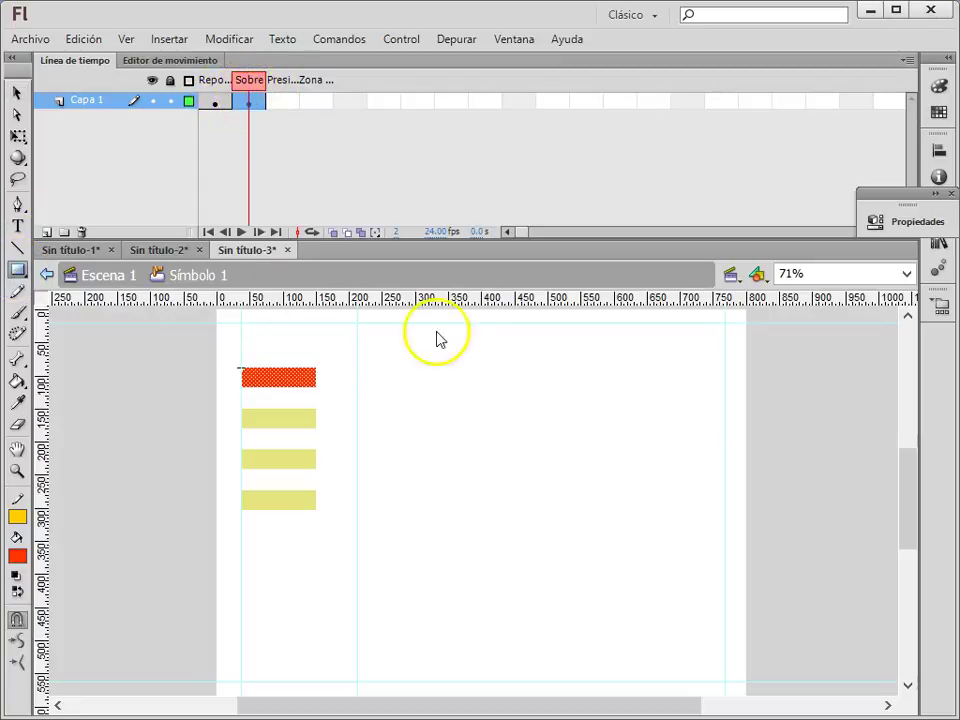
{"action": "left_click", "coordinate": [373, 326]}
{"action": "left_click_drag", "start_coordinate": [357, 323], "coordinate": [722, 682]}
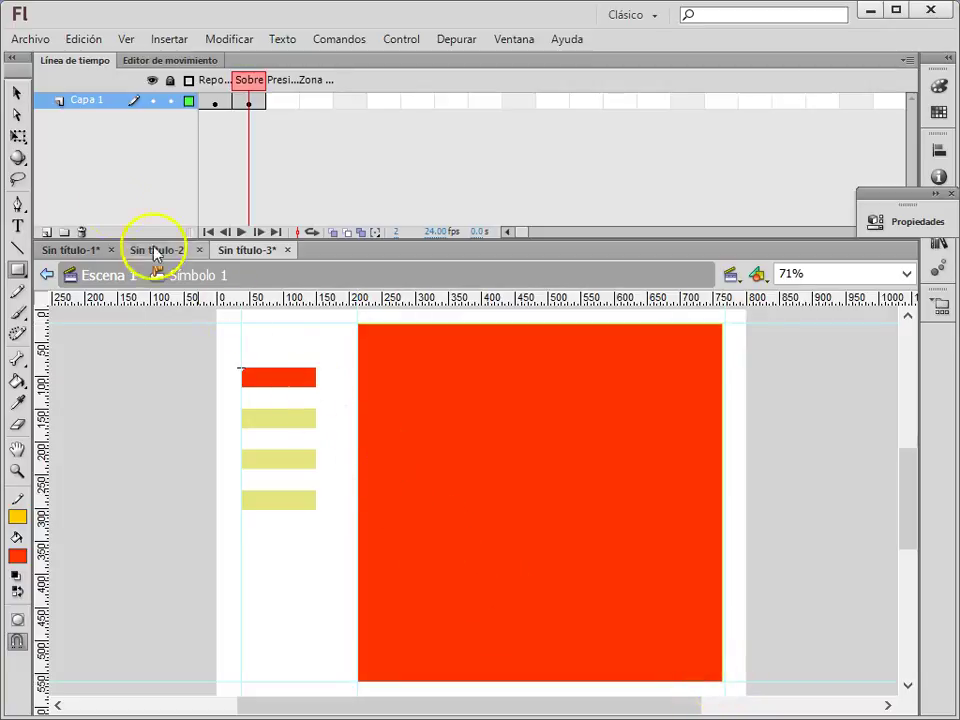
{"action": "left_click", "coordinate": [16, 93]}
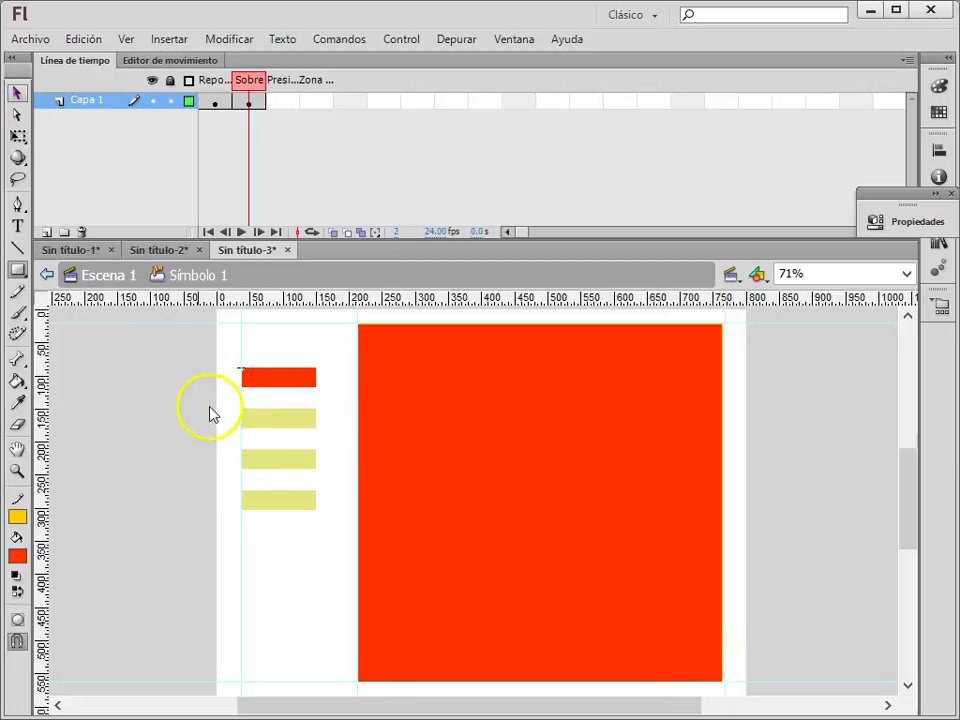
{"action": "left_click", "coordinate": [105, 275]}
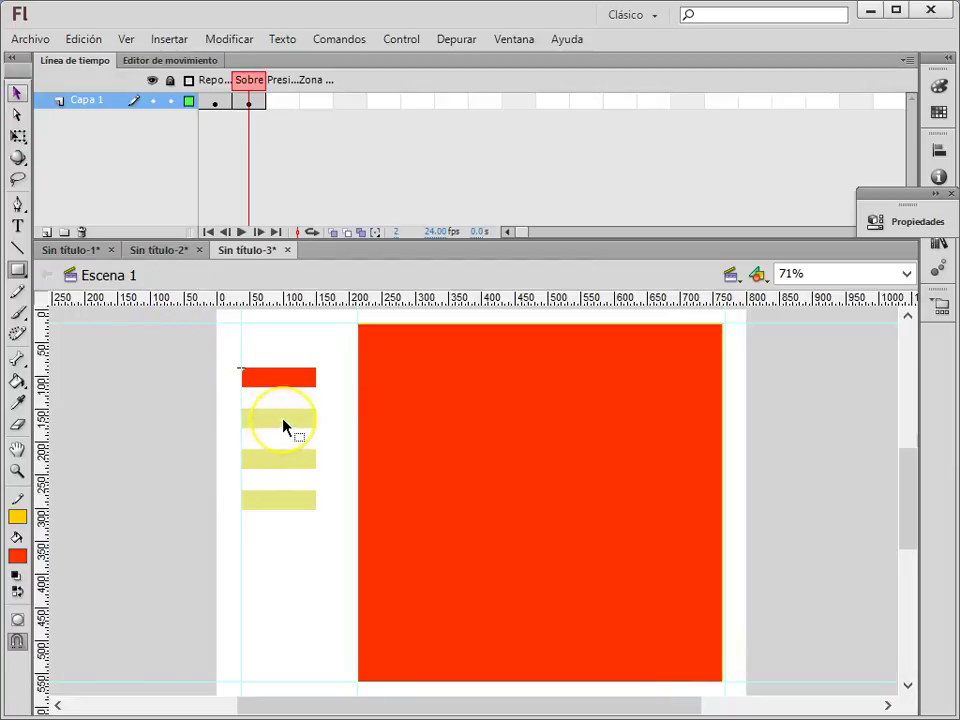
- Inspect the second button's Sobre and Reposo states, and return to the main scene
{"action": "double_click", "coordinate": [283, 425]}
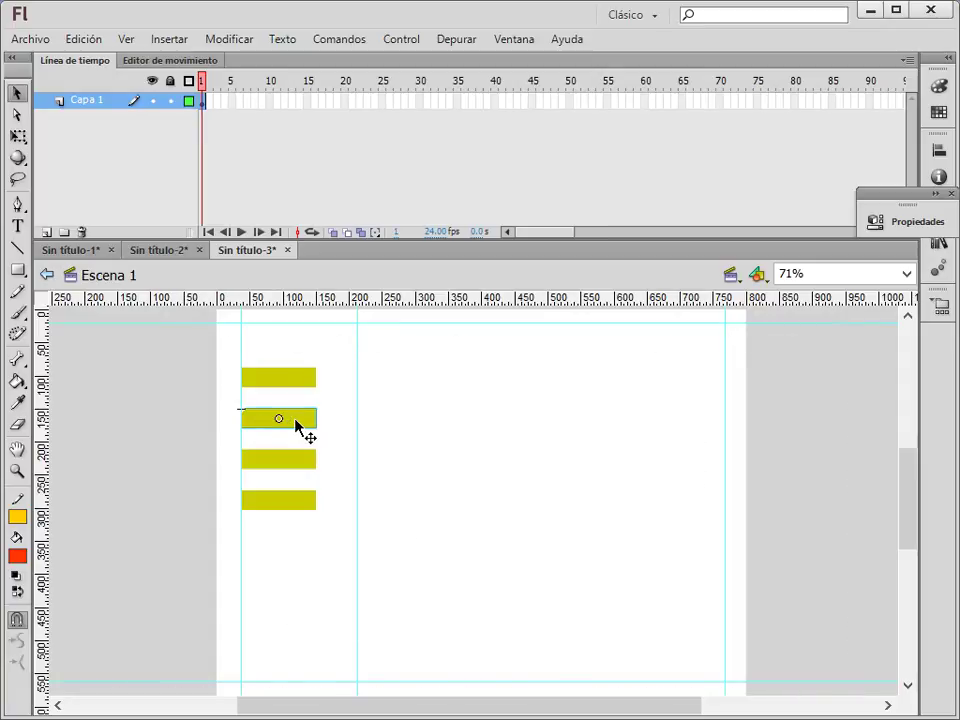
{"action": "double_click", "coordinate": [296, 425]}
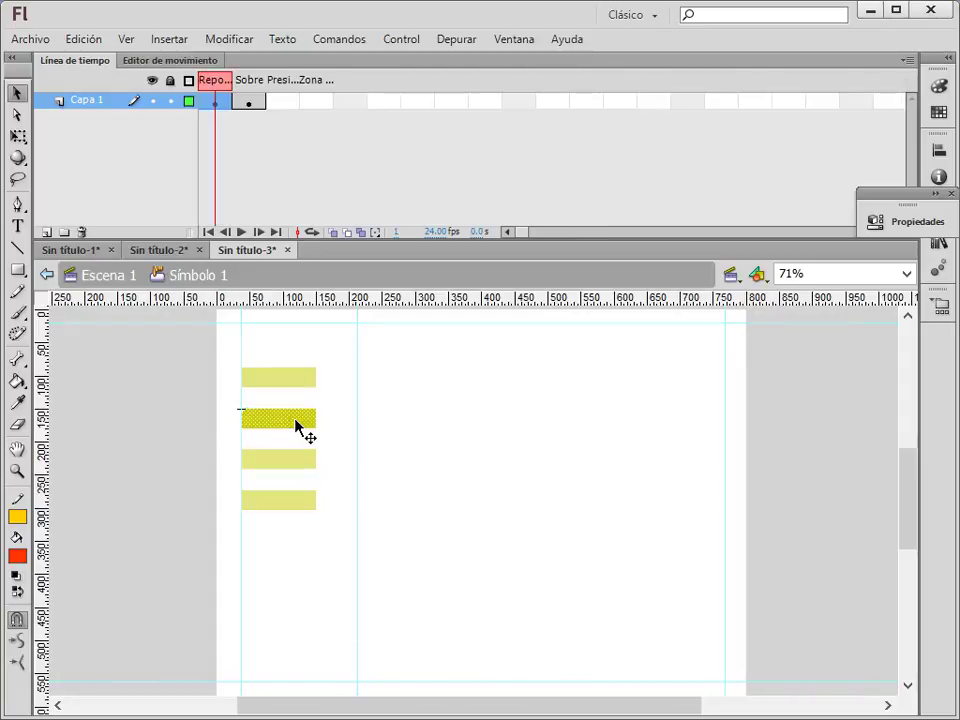
{"action": "left_click", "coordinate": [250, 97]}
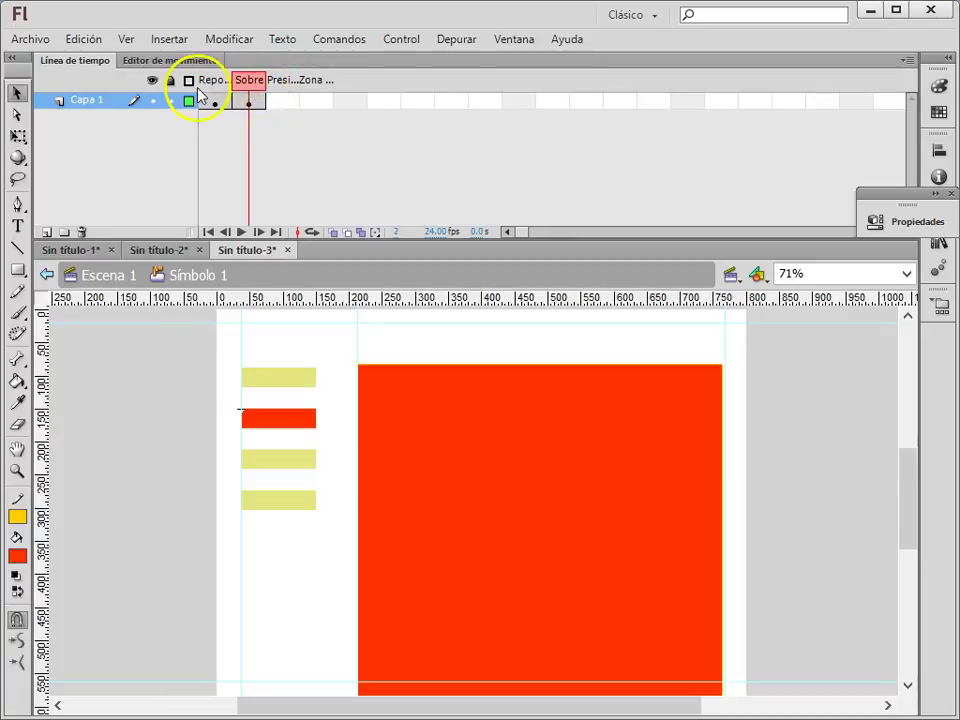
{"action": "left_click", "coordinate": [215, 100]}
{"action": "left_click", "coordinate": [471, 401]}
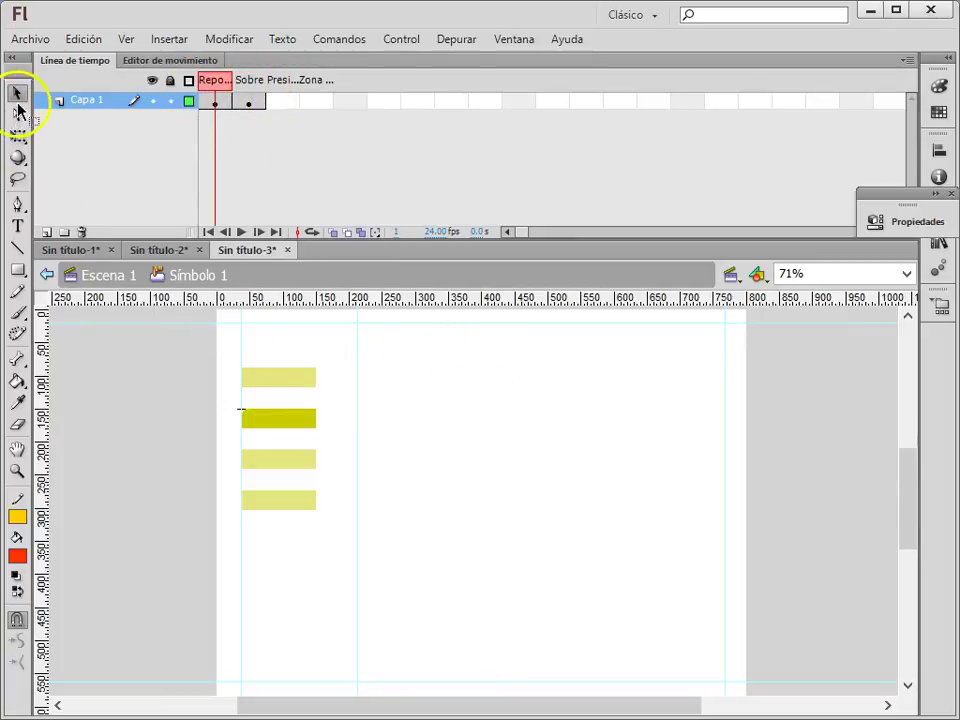
{"action": "double_click", "coordinate": [222, 413]}
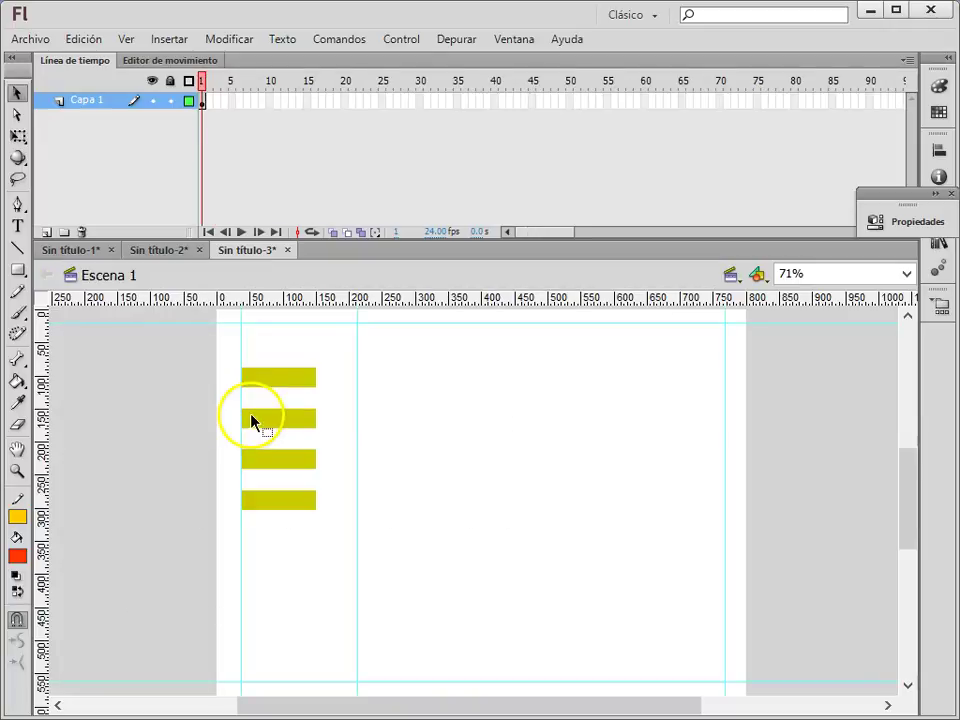
- Duplicate the symbol for each of the second, third and fourth buttons, accepting the suggested names
{"action": "right_click", "coordinate": [252, 418]}
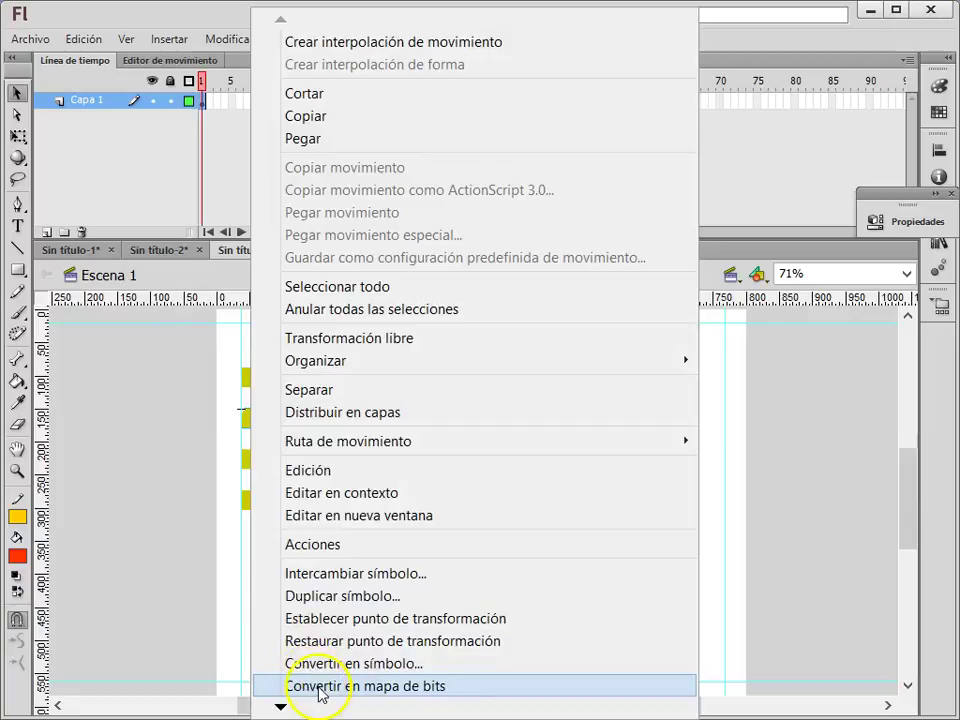
{"action": "left_click", "coordinate": [323, 596]}
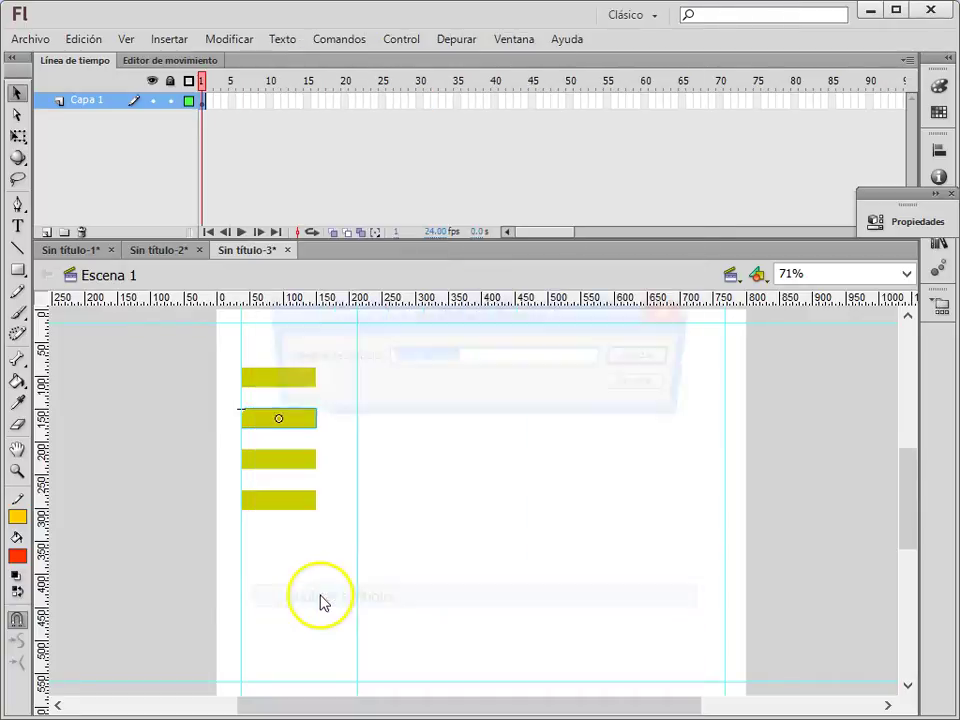
{"action": "left_click", "coordinate": [646, 360]}
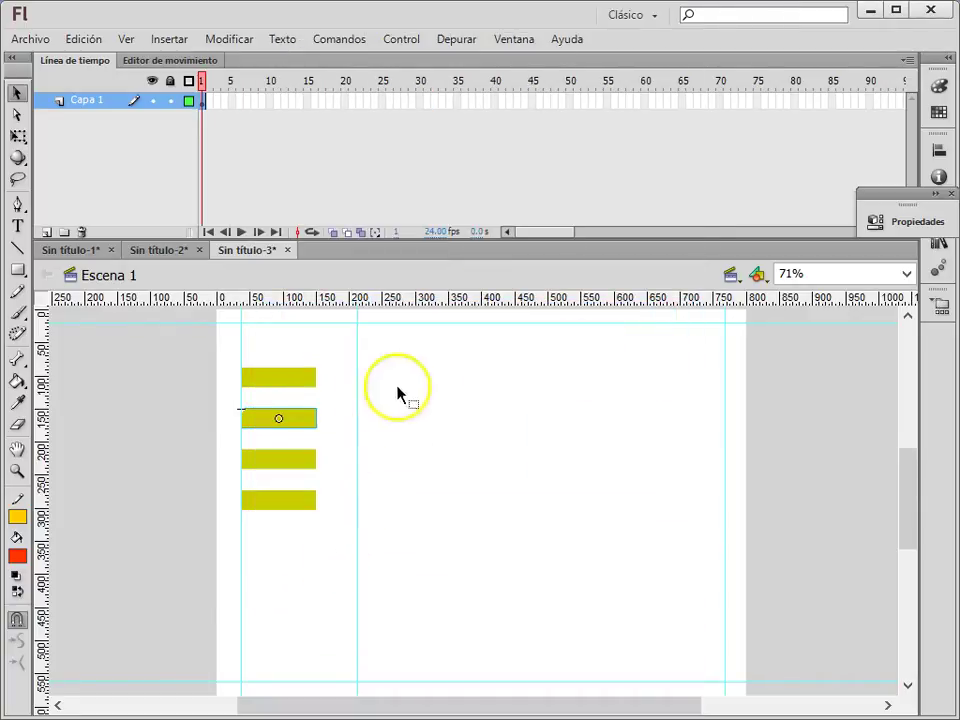
{"action": "right_click", "coordinate": [298, 464]}
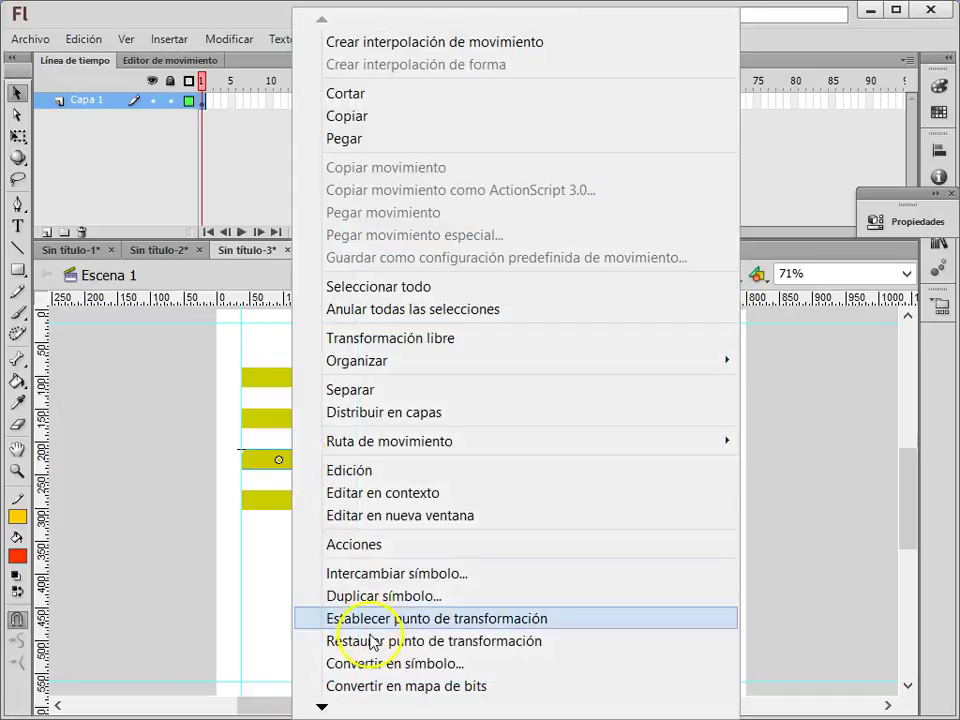
{"action": "left_click", "coordinate": [371, 597]}
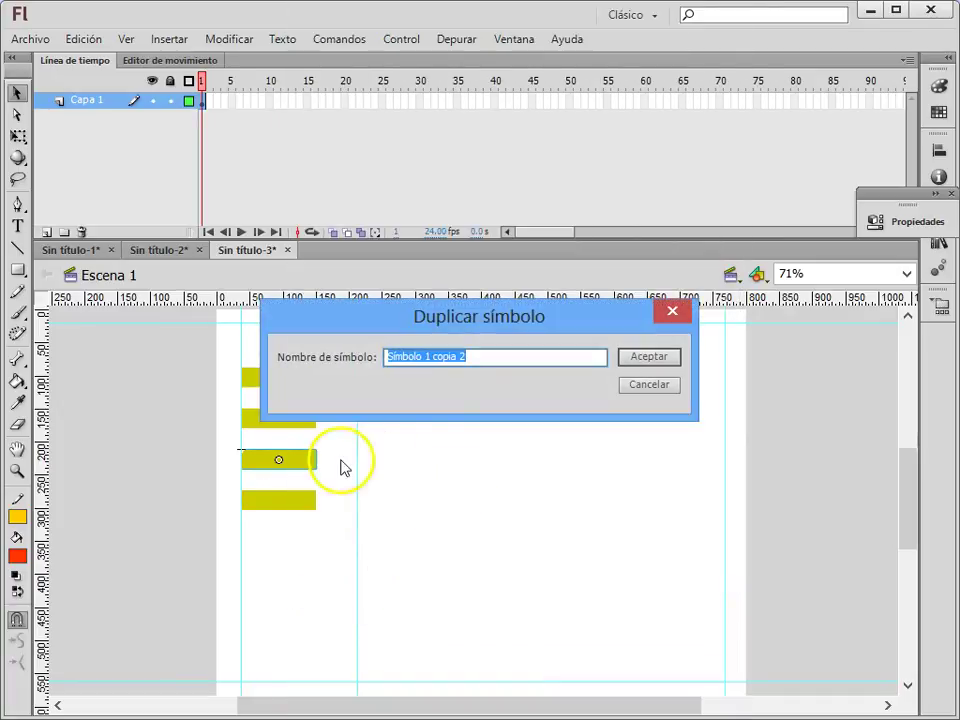
{"action": "left_click", "coordinate": [645, 357]}
{"action": "left_click", "coordinate": [279, 507]}
{"action": "right_click", "coordinate": [279, 507]}
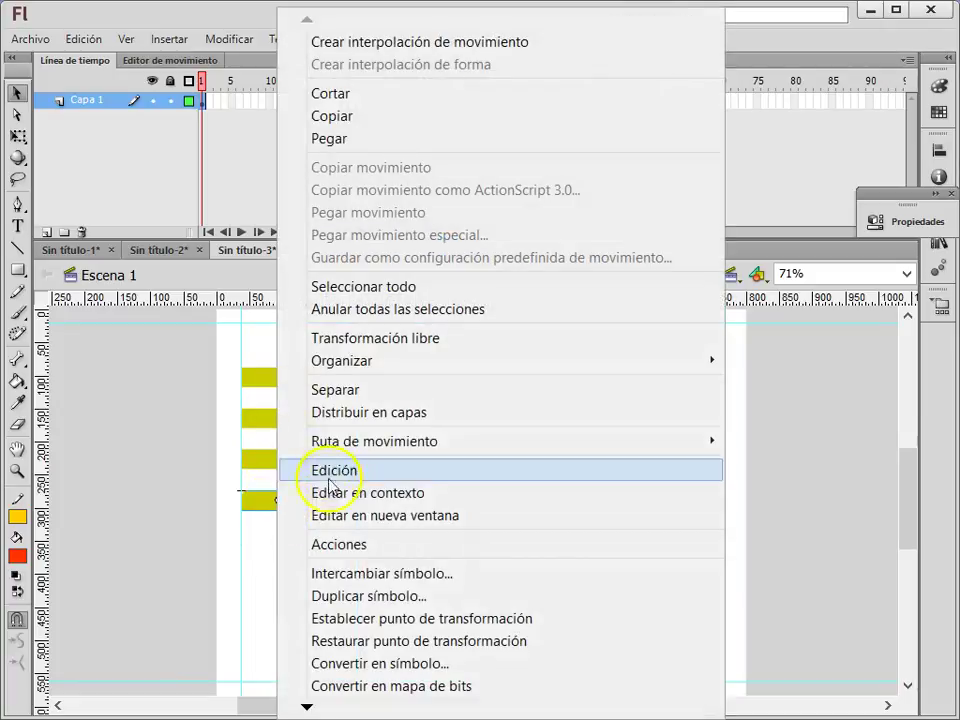
{"action": "left_click", "coordinate": [366, 596]}
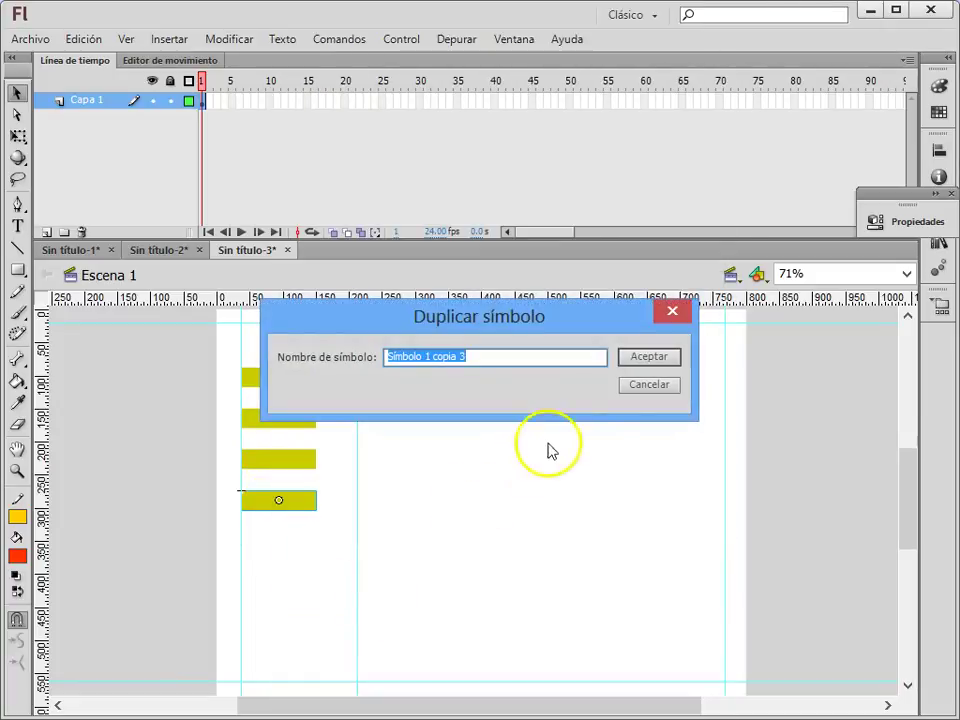
{"action": "left_click", "coordinate": [642, 357]}
- Change the fill of the second button's Sobre state, including its large panel, to dark blue and return to the main scene
{"action": "left_click", "coordinate": [280, 418]}
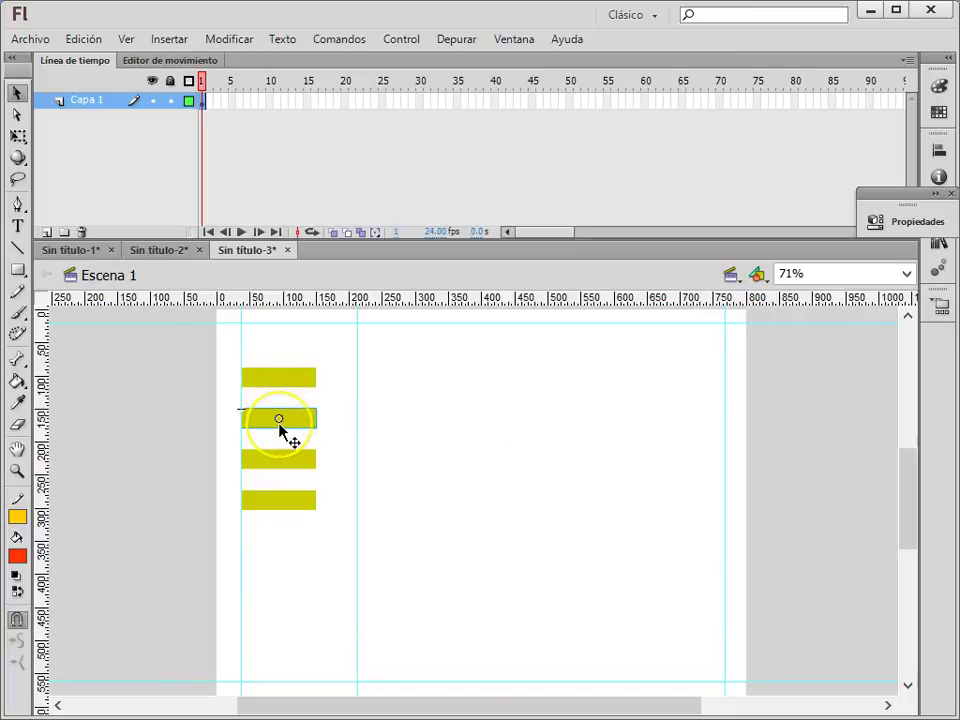
{"action": "double_click", "coordinate": [285, 420]}
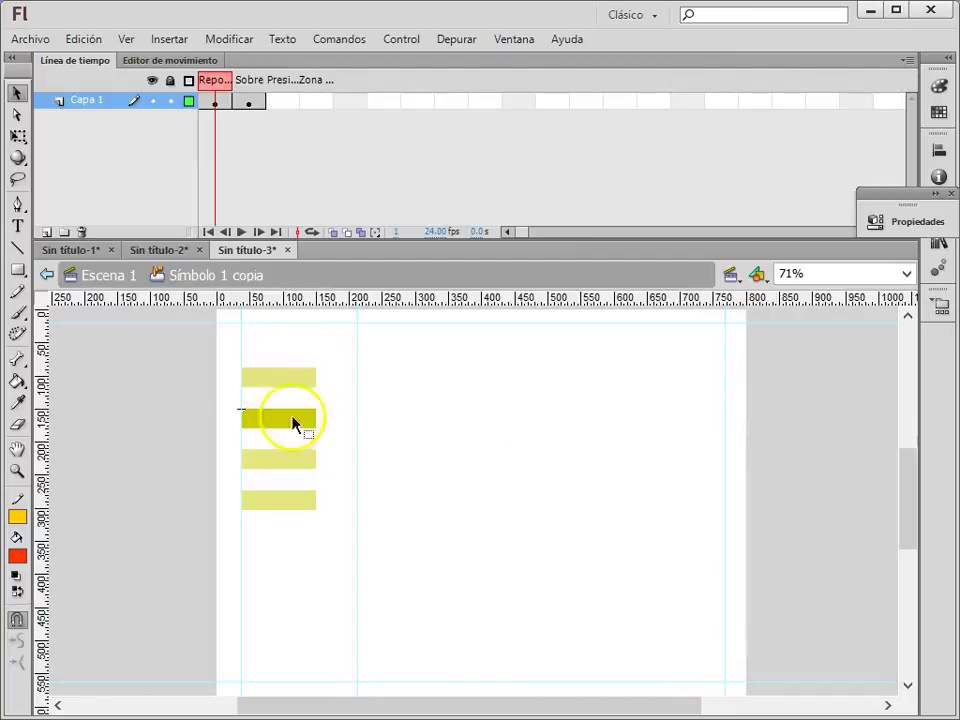
{"action": "left_click", "coordinate": [252, 103]}
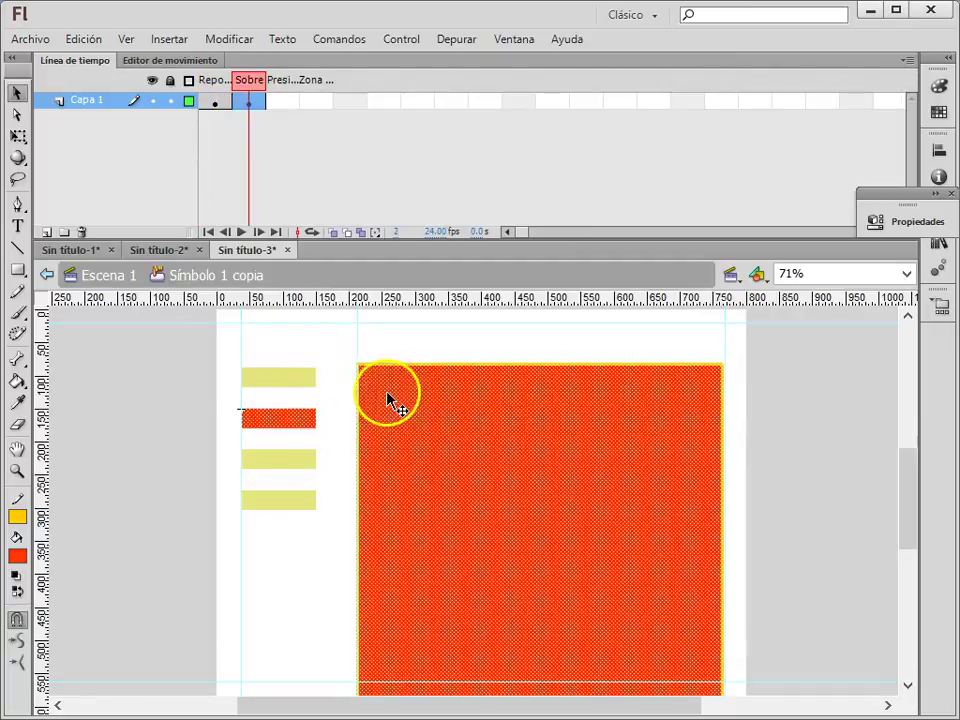
{"action": "left_click", "coordinate": [17, 562]}
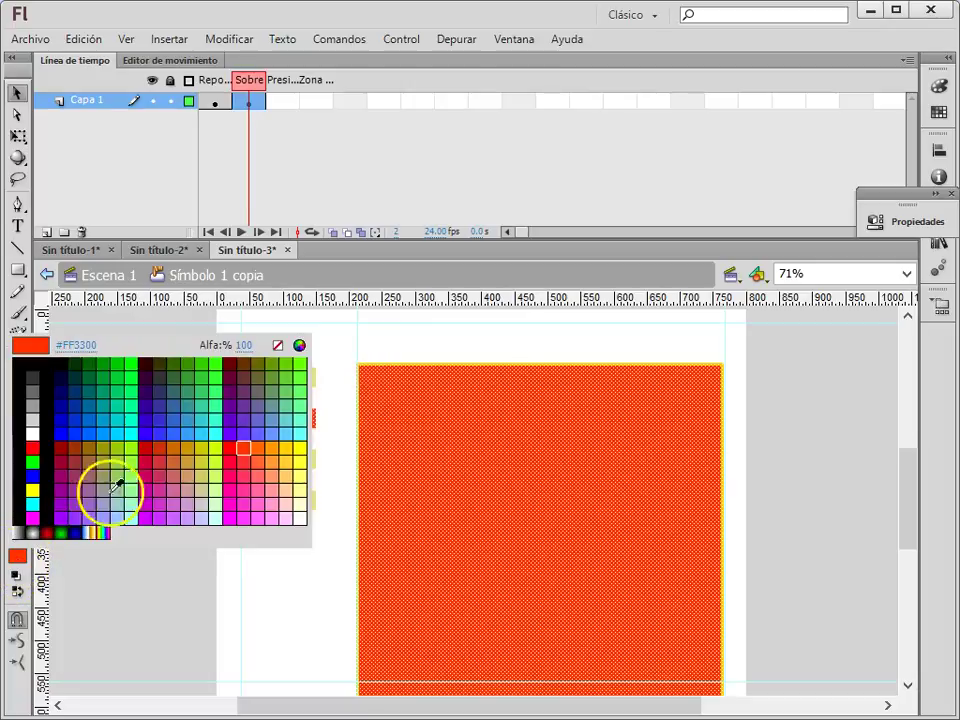
{"action": "left_click", "coordinate": [166, 400]}
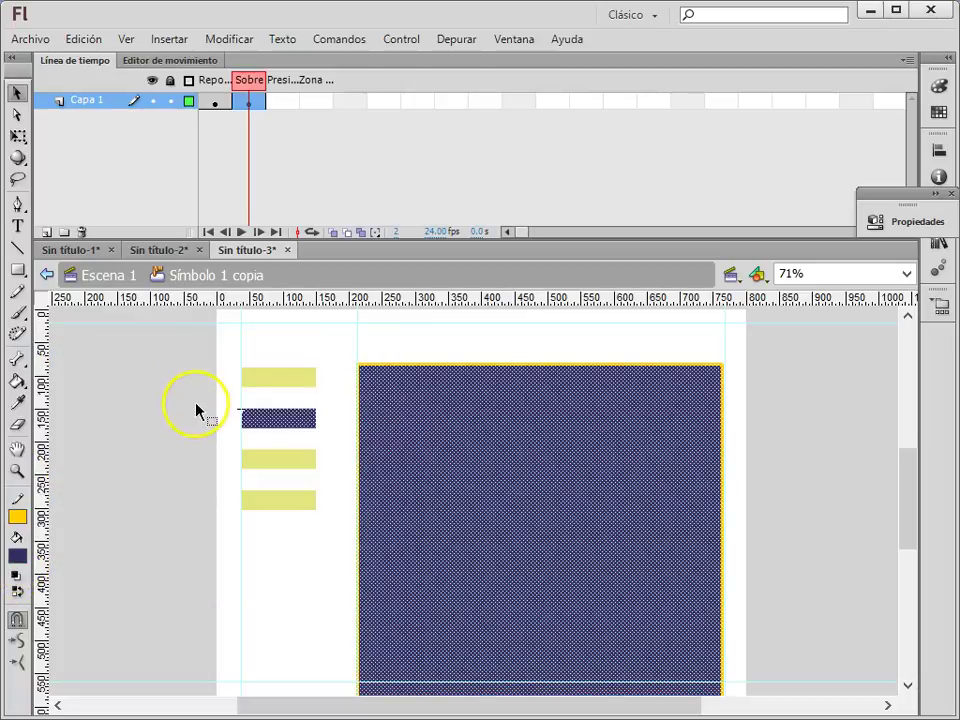
{"action": "left_click", "coordinate": [235, 425]}
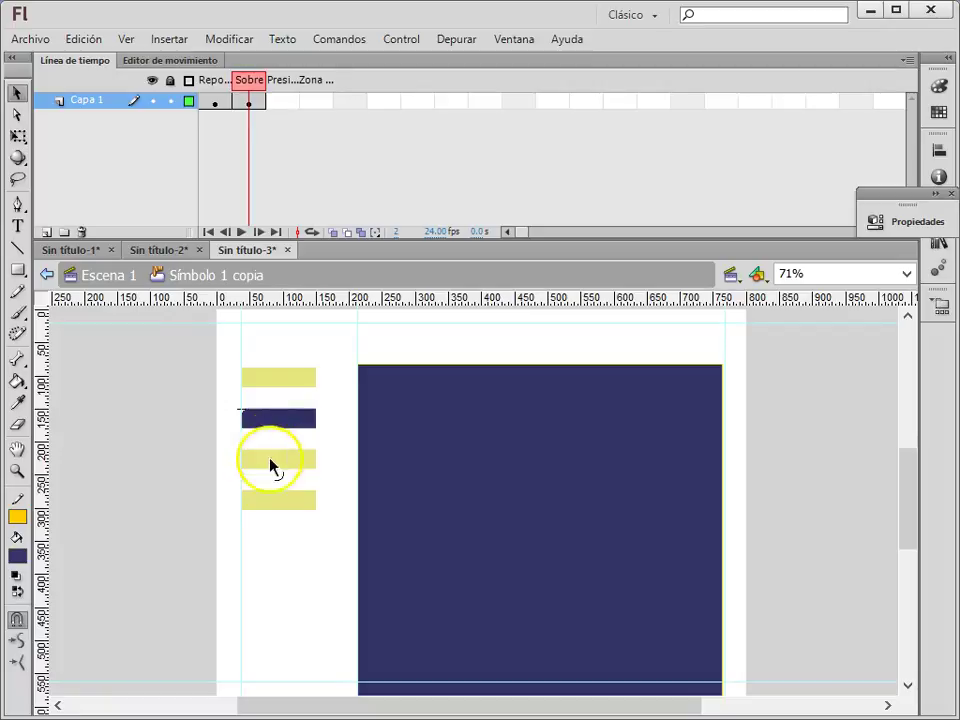
{"action": "double_click", "coordinate": [291, 550]}
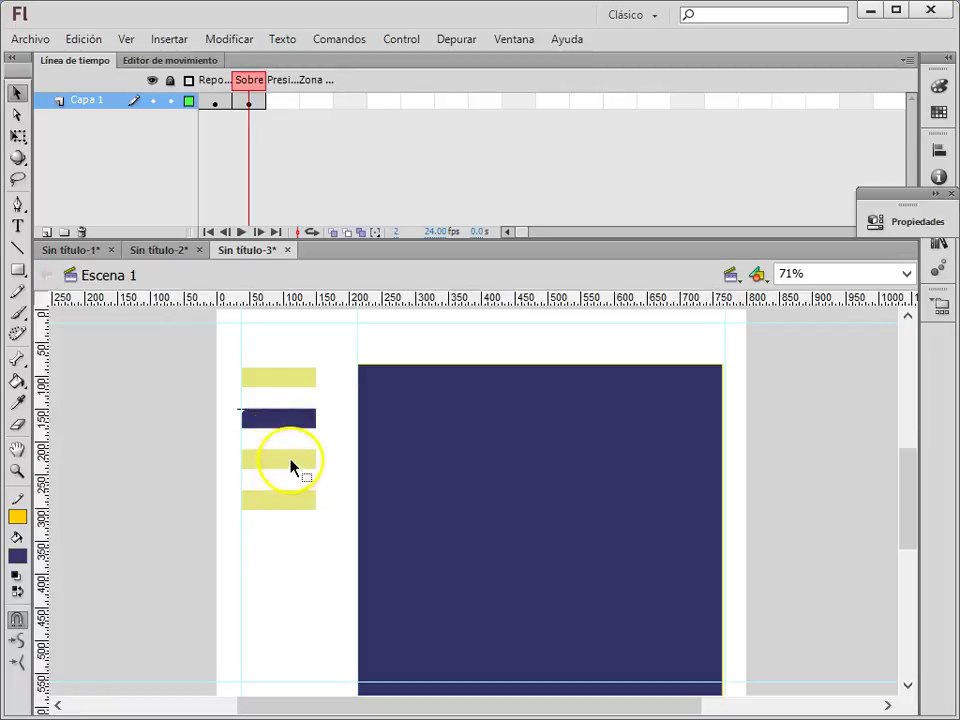
{"action": "double_click", "coordinate": [285, 557]}
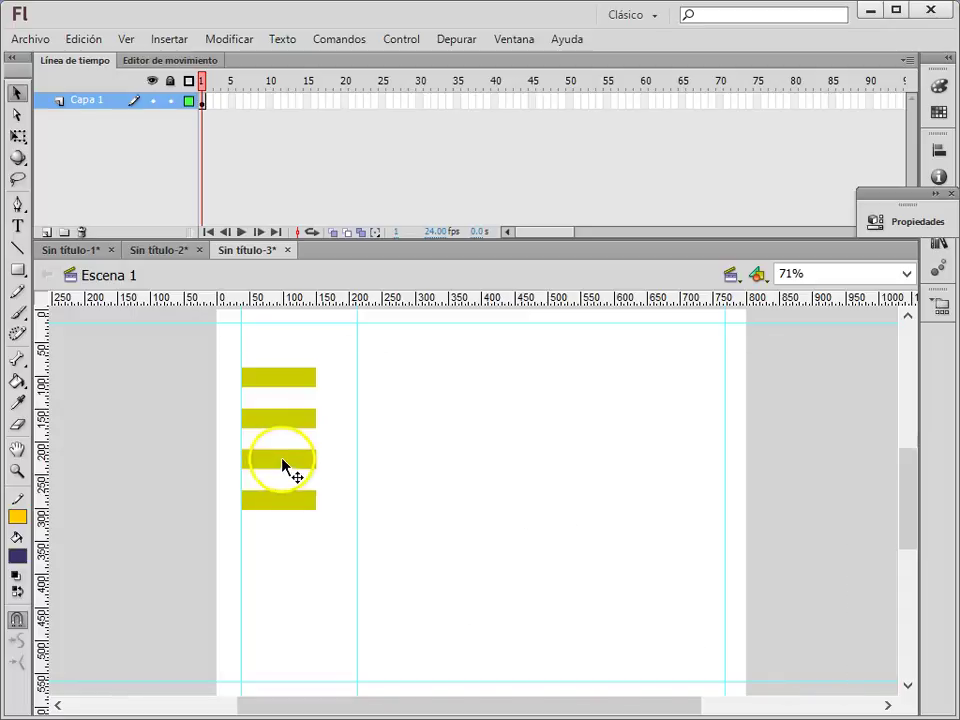
- Change the fill of the third button and its large panel to green in the symbol's Sobre state
{"action": "double_click", "coordinate": [288, 462]}
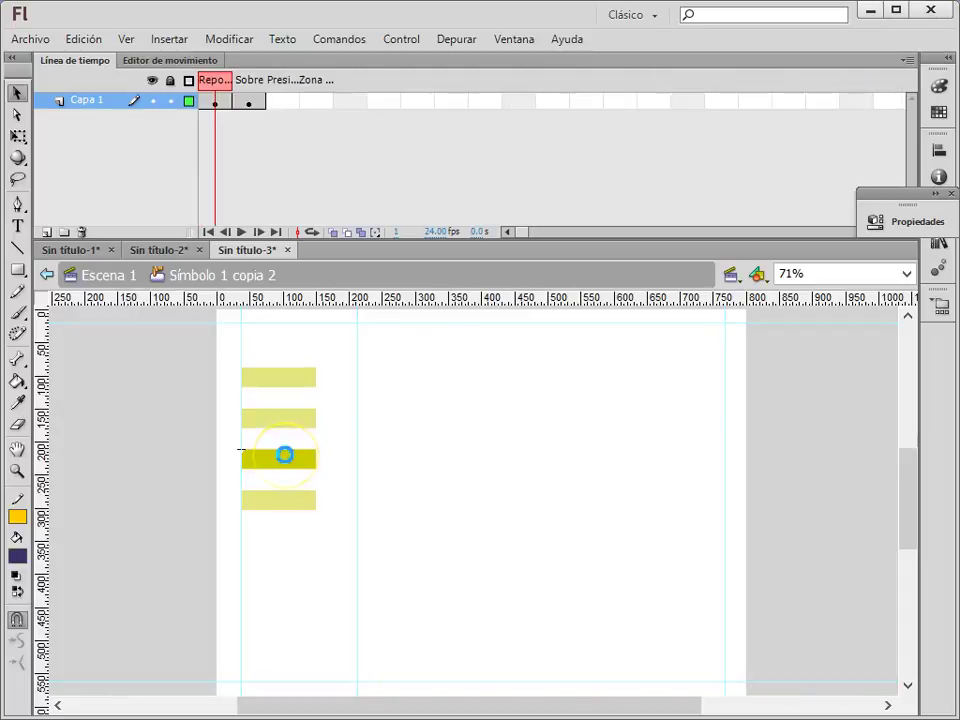
{"action": "left_click", "coordinate": [254, 90]}
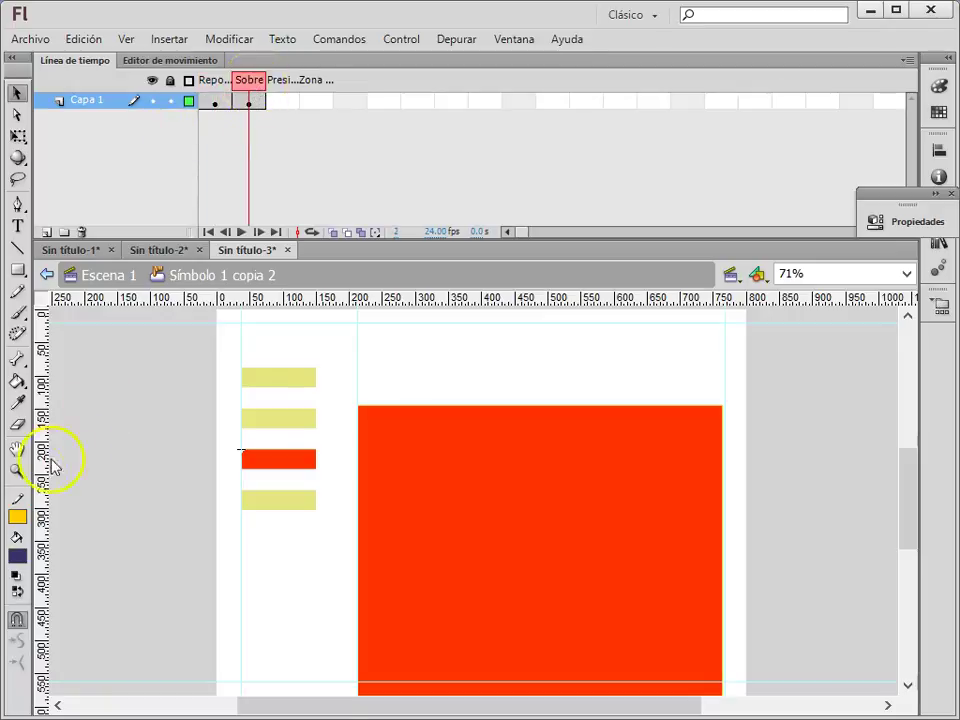
{"action": "left_click", "coordinate": [17, 517]}
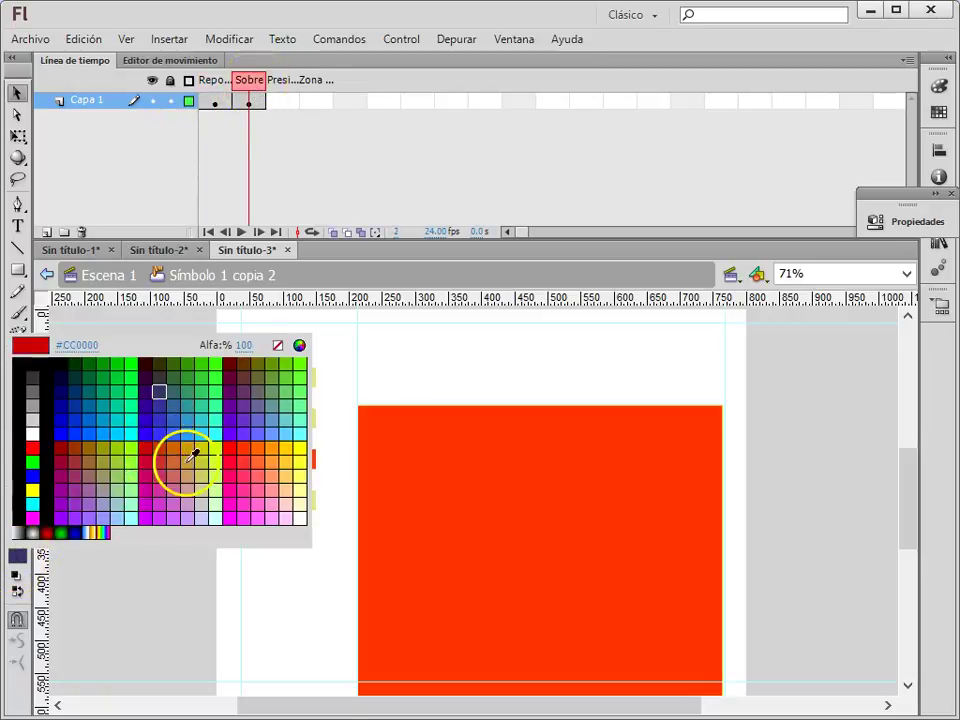
{"action": "left_click", "coordinate": [121, 360]}
{"action": "left_click", "coordinate": [390, 453]}
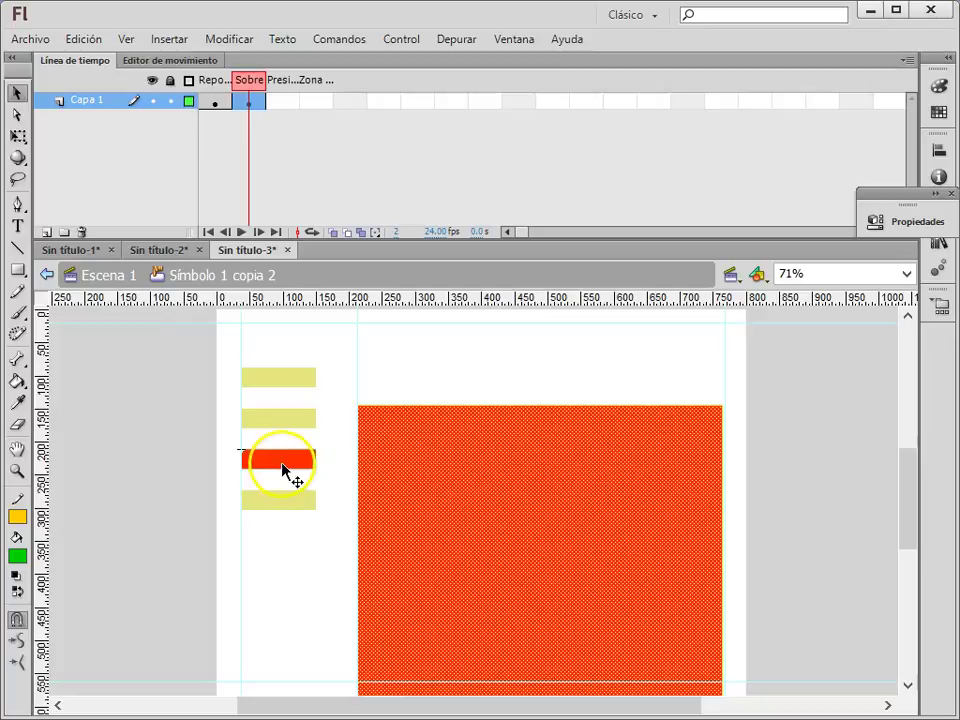
{"action": "left_click", "coordinate": [287, 472], "text": "shift"}
{"action": "left_click", "coordinate": [17, 381]}
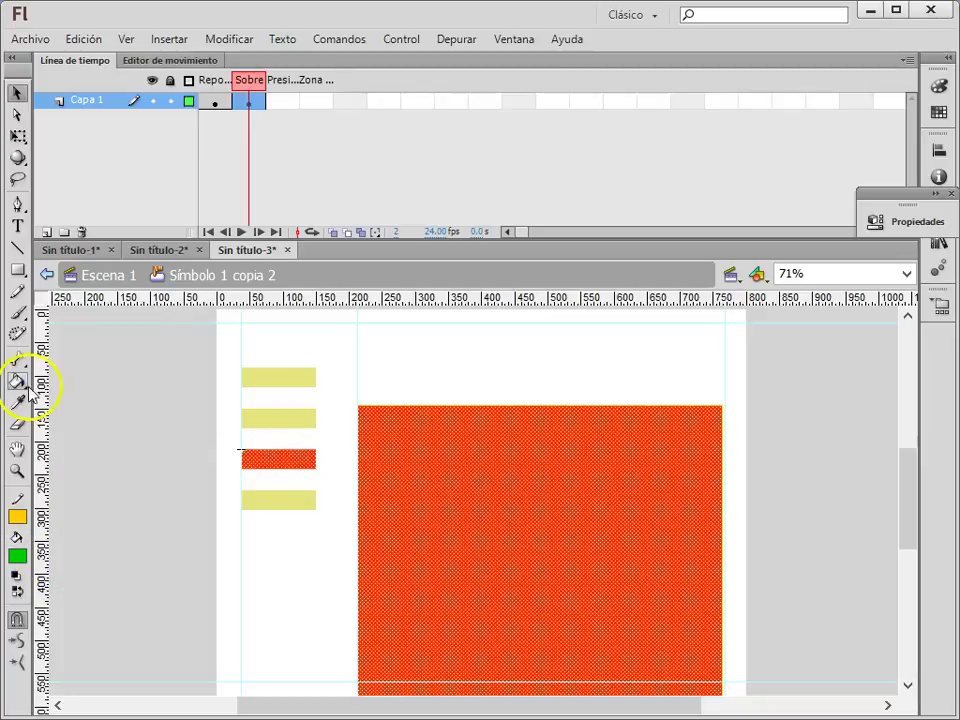
{"action": "left_click", "coordinate": [388, 446]}
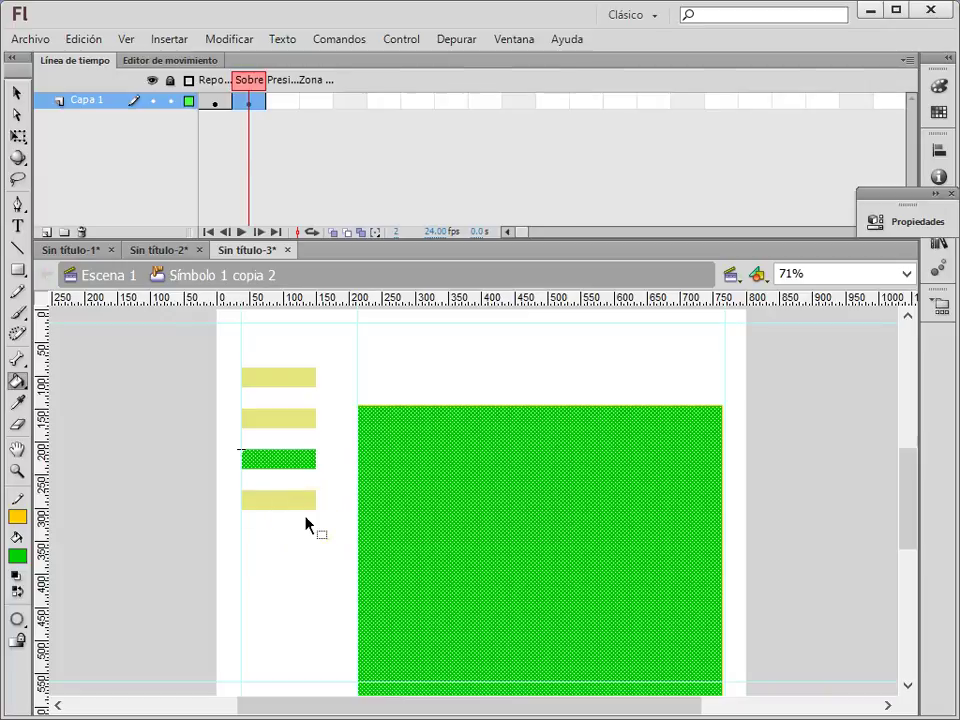
- Return to the main scene and change the fourth button's Sobre state fill, including its large panel, to orange
{"action": "key", "text": "ctrl+e"}
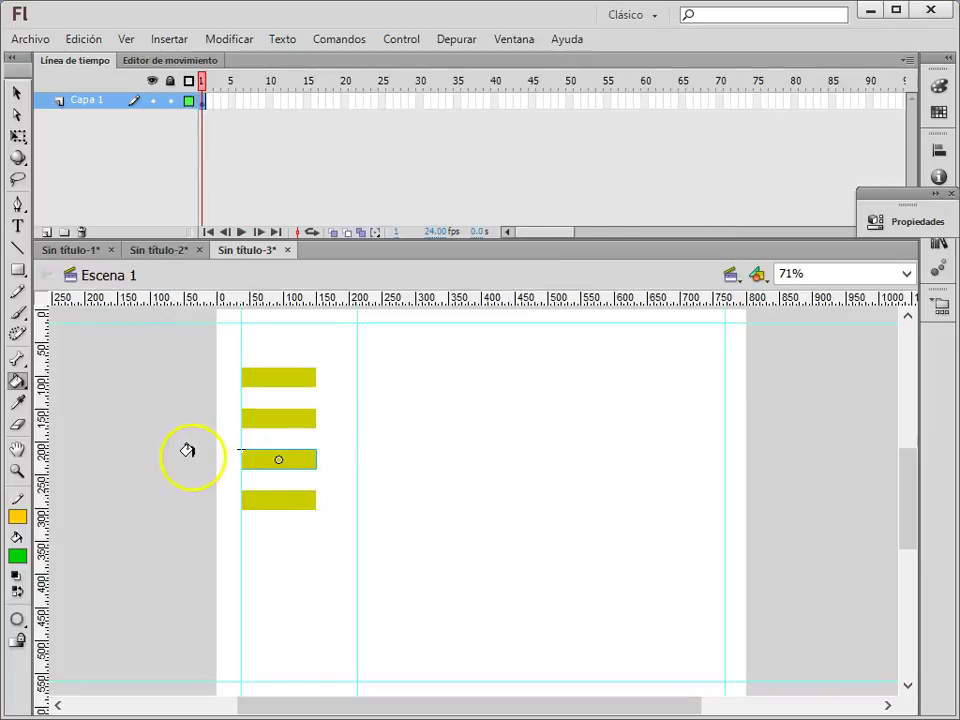
{"action": "key", "text": "v"}
{"action": "left_click", "coordinate": [272, 506]}
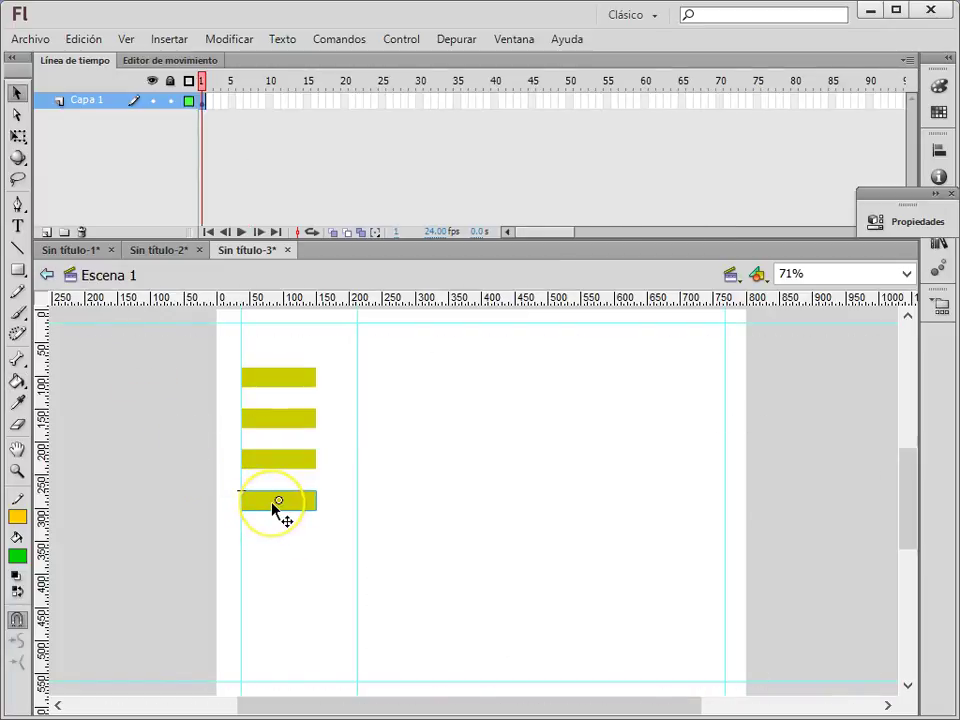
{"action": "double_click", "coordinate": [272, 506]}
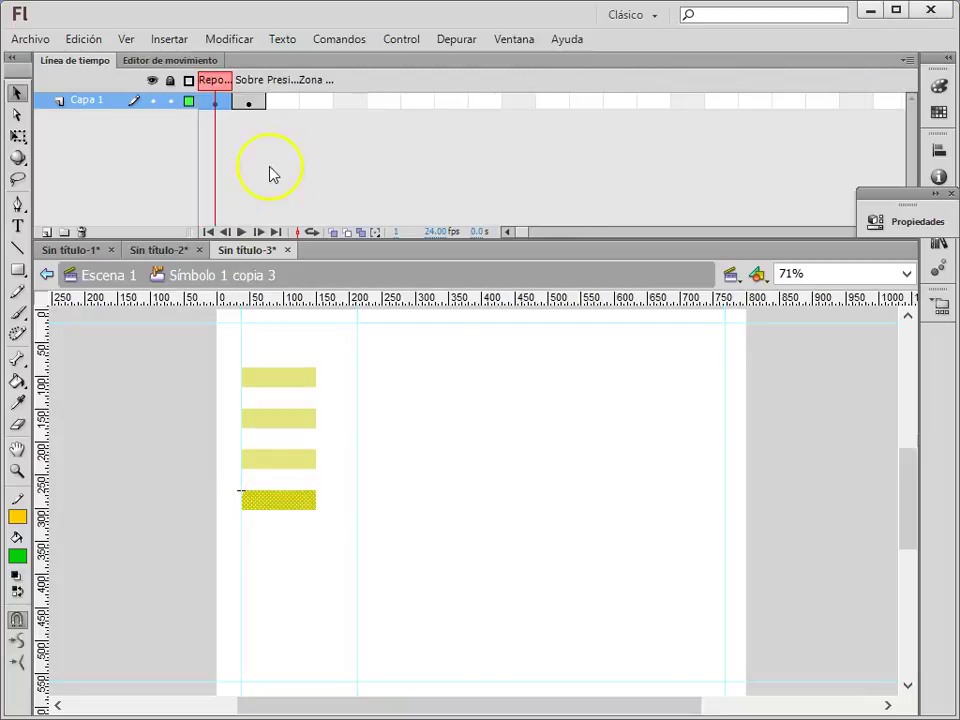
{"action": "left_click", "coordinate": [251, 102]}
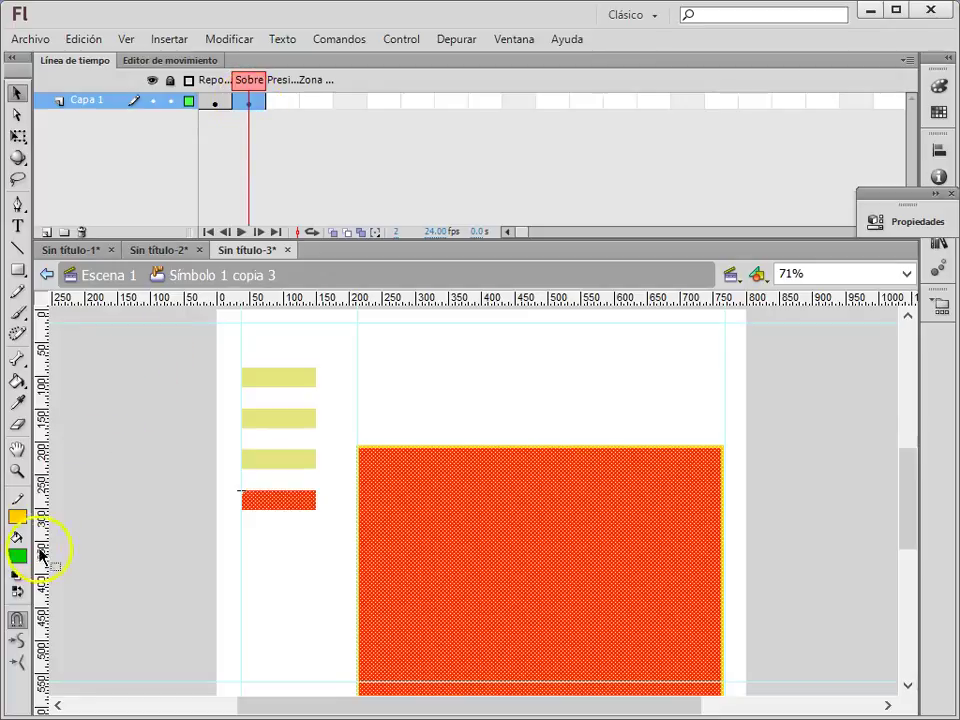
{"action": "left_click", "coordinate": [17, 516]}
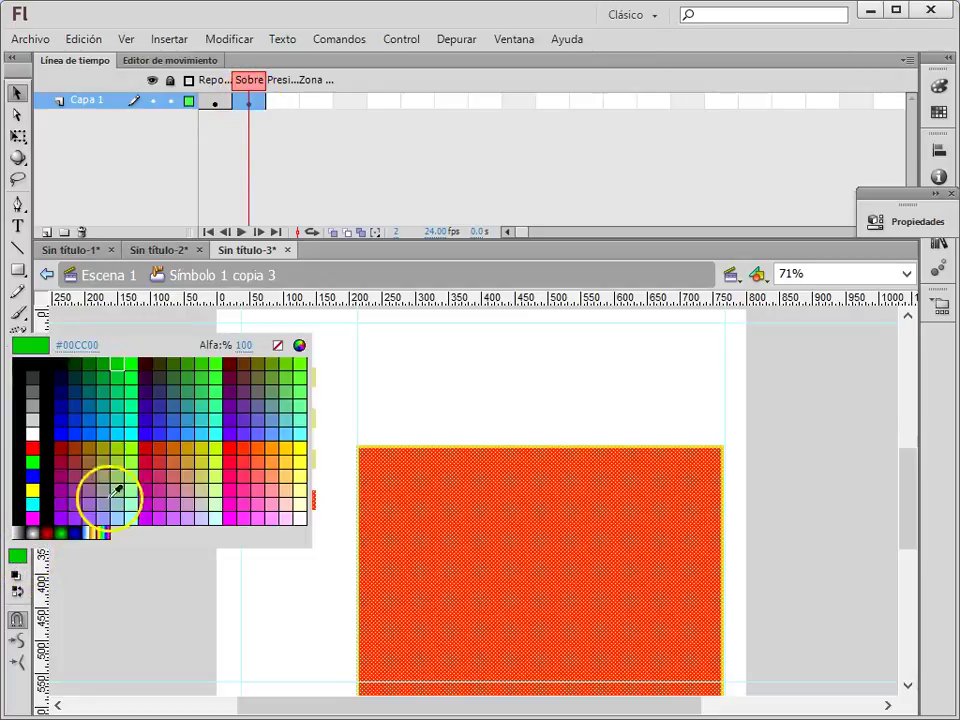
{"action": "left_click", "coordinate": [272, 452]}
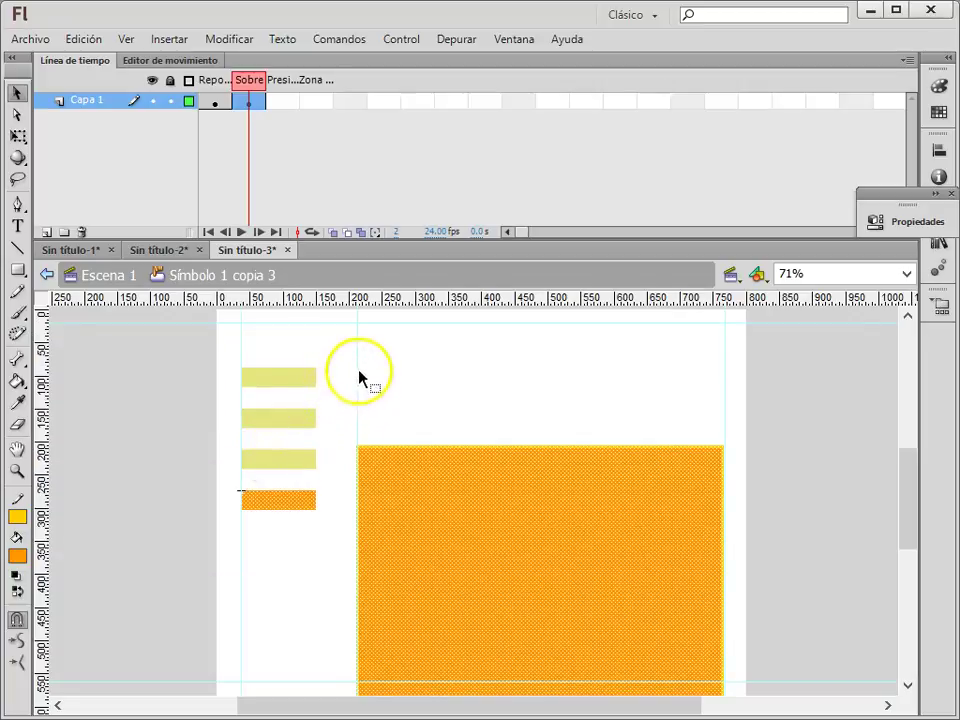
- Move the fourth button's orange panel up to the upper guide in its Sobre state, and test the movie
{"action": "left_click", "coordinate": [418, 489]}
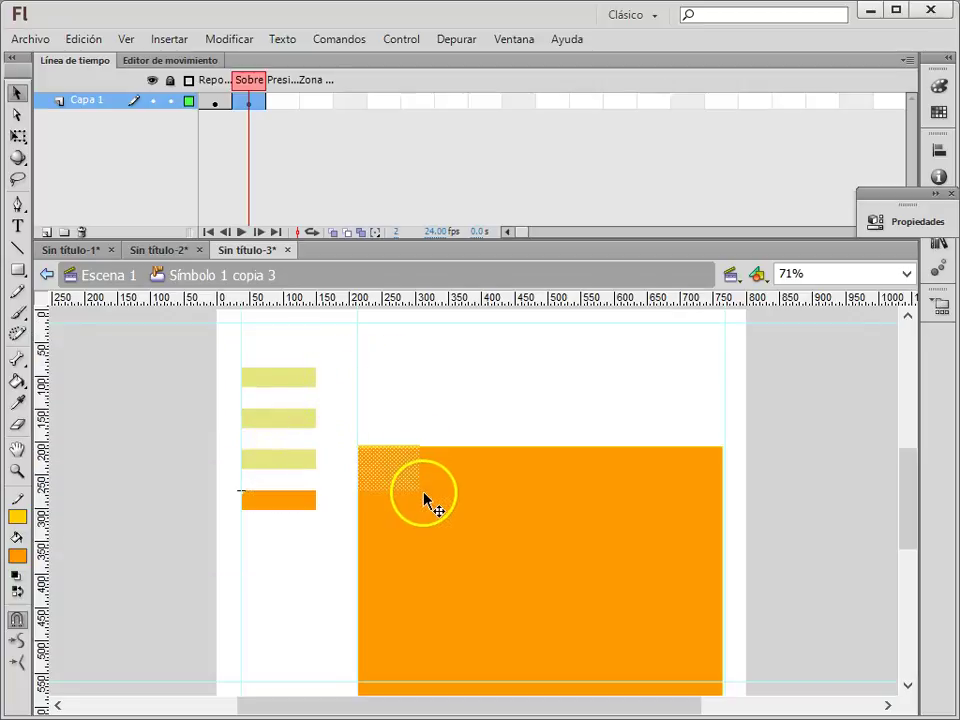
{"action": "left_click", "coordinate": [461, 493]}
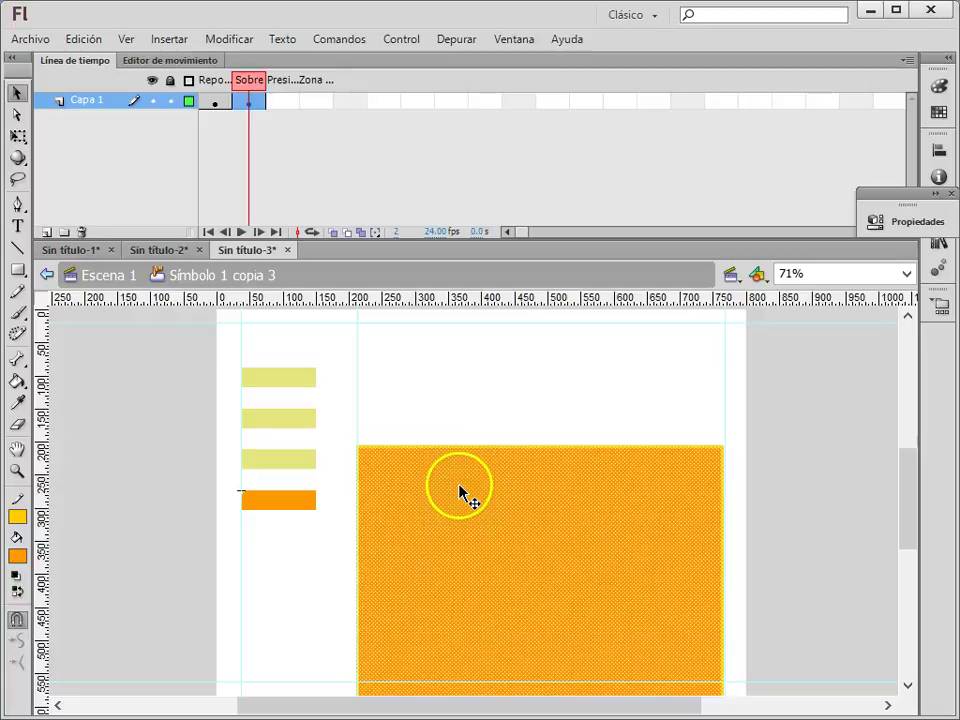
{"action": "left_click_drag", "start_coordinate": [462, 493], "coordinate": [469, 369]}
{"action": "left_click", "coordinate": [322, 452]}
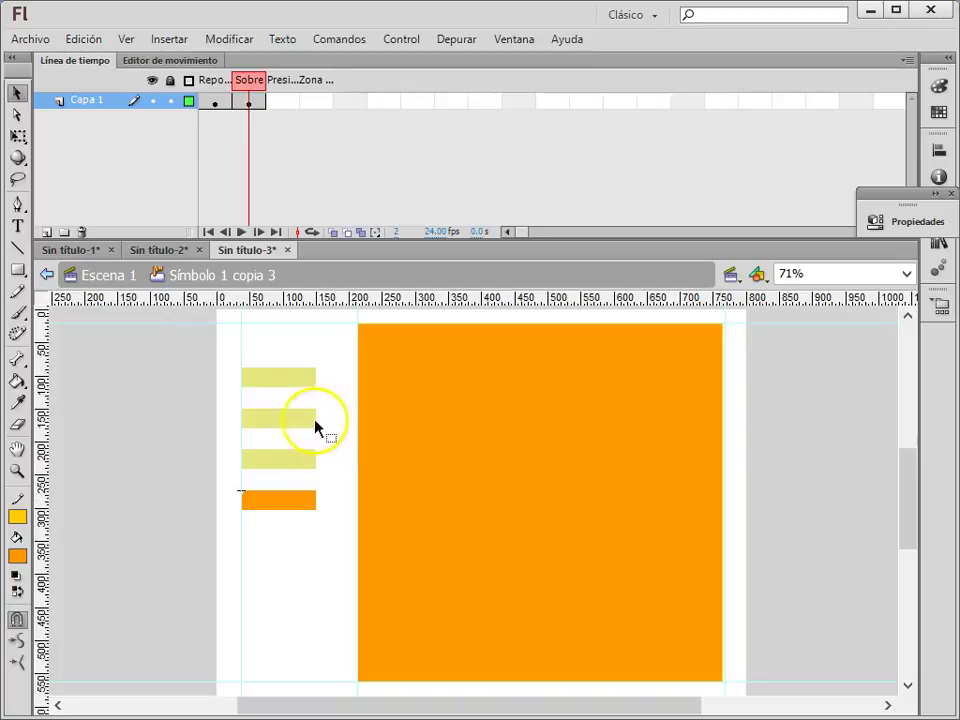
{"action": "double_click", "coordinate": [309, 476]}
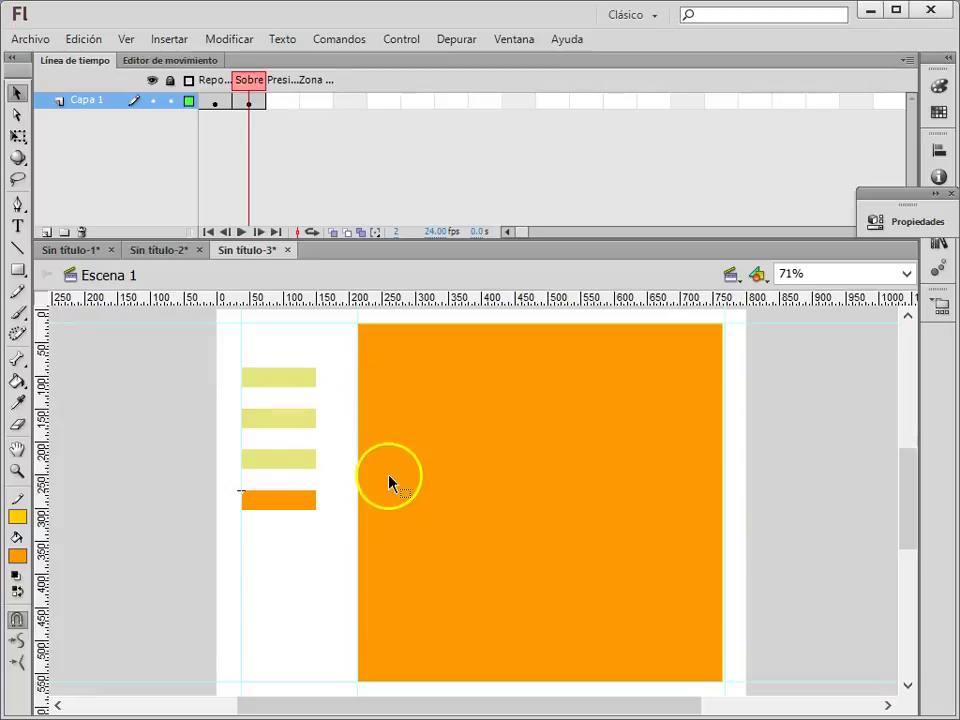
{"action": "key", "text": "ctrl+Return"}
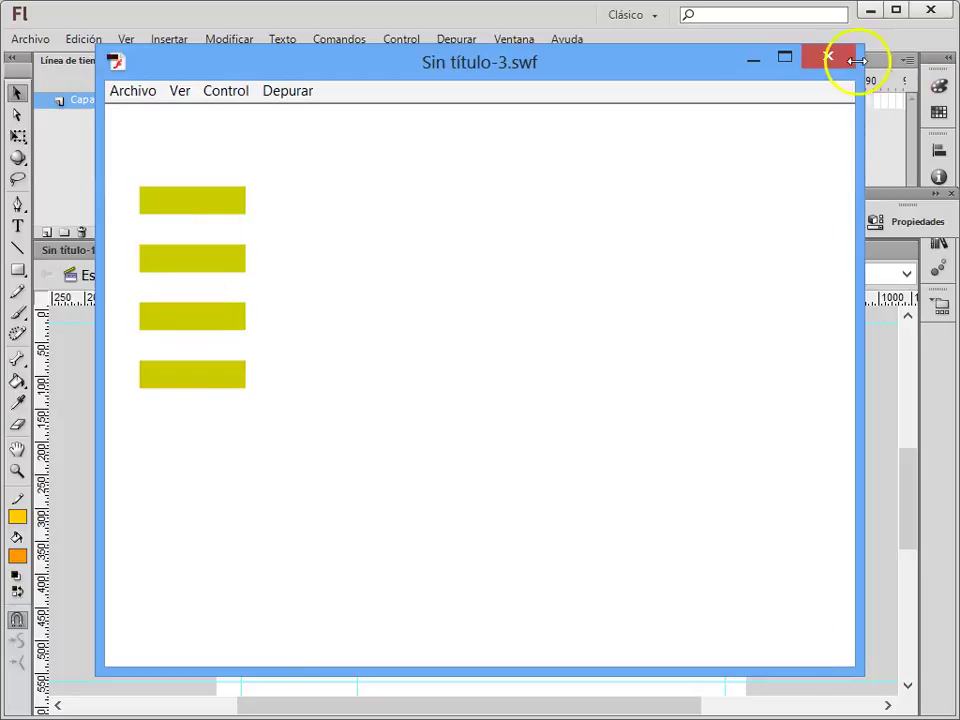
{"action": "left_click", "coordinate": [836, 60]}
- Nudge the second button's dark blue panel up to the upper guide in the symbol's Sobre state
{"action": "left_click", "coordinate": [304, 421]}
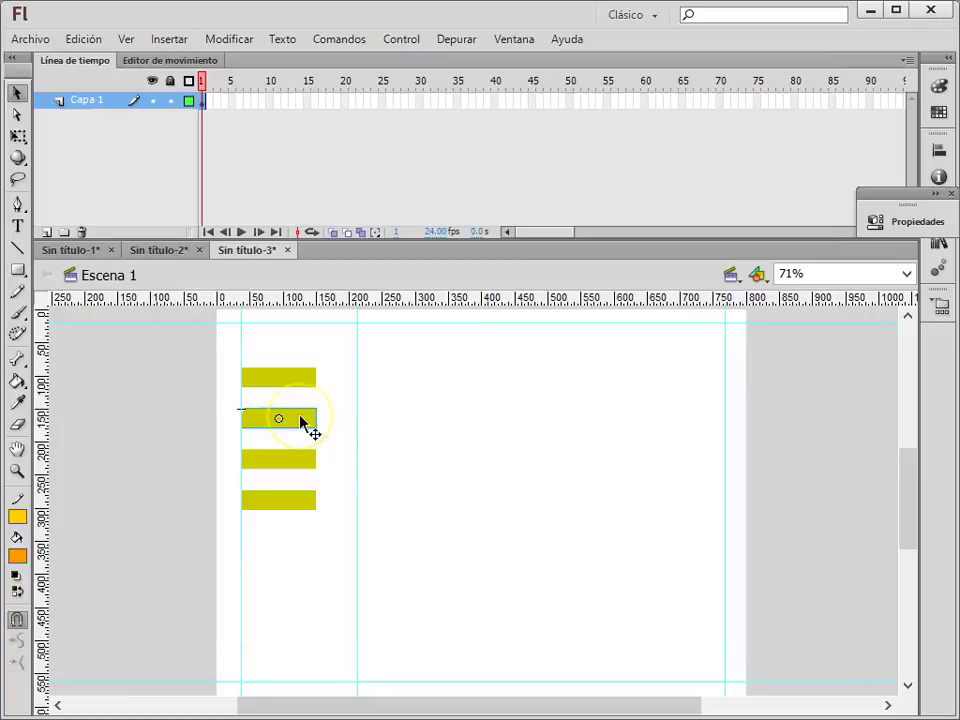
{"action": "left_click", "coordinate": [397, 394]}
{"action": "key", "text": "ctrl+e"}
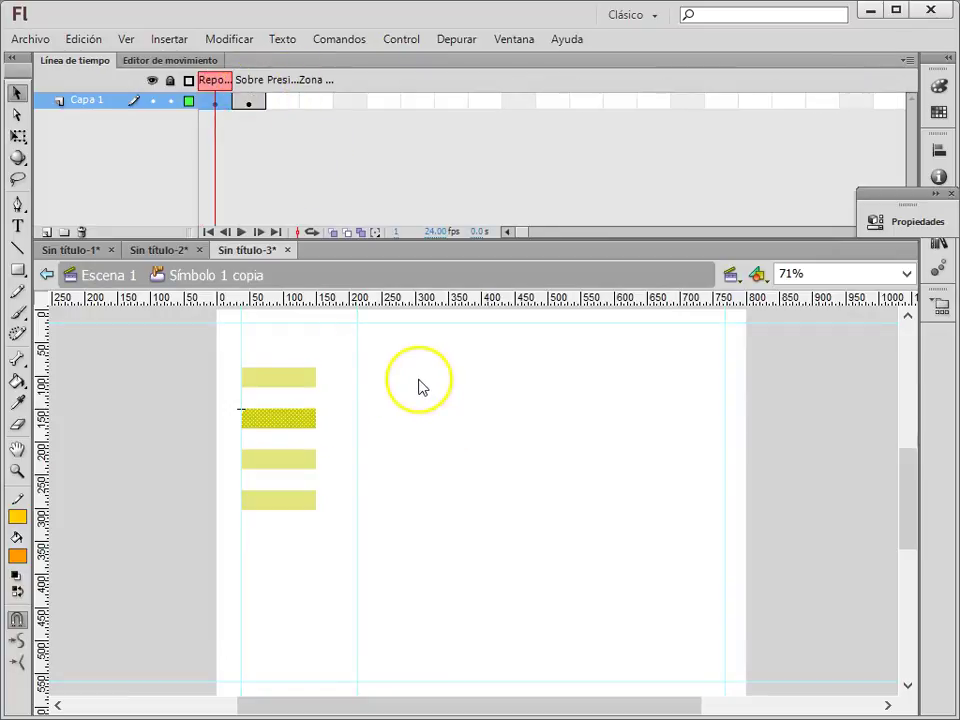
{"action": "left_click", "coordinate": [249, 97]}
{"action": "left_click", "coordinate": [477, 415]}
{"action": "key", "text": "Up"}
{"action": "key", "text": "Up"}
{"action": "key", "text": "Up"}
{"action": "key", "text": "Up"}
{"action": "key", "text": "Up"}
{"action": "key", "text": "Up"}
{"action": "key", "text": "Up"}
{"action": "key", "text": "Up"}
{"action": "key", "text": "Up"}
{"action": "key", "text": "Up"}
{"action": "key", "text": "Up"}
{"action": "key", "text": "Up"}
{"action": "key", "text": "Up"}
{"action": "key", "text": "Up"}
{"action": "key", "text": "Up"}
{"action": "key", "text": "Up"}
{"action": "key", "text": "Up"}
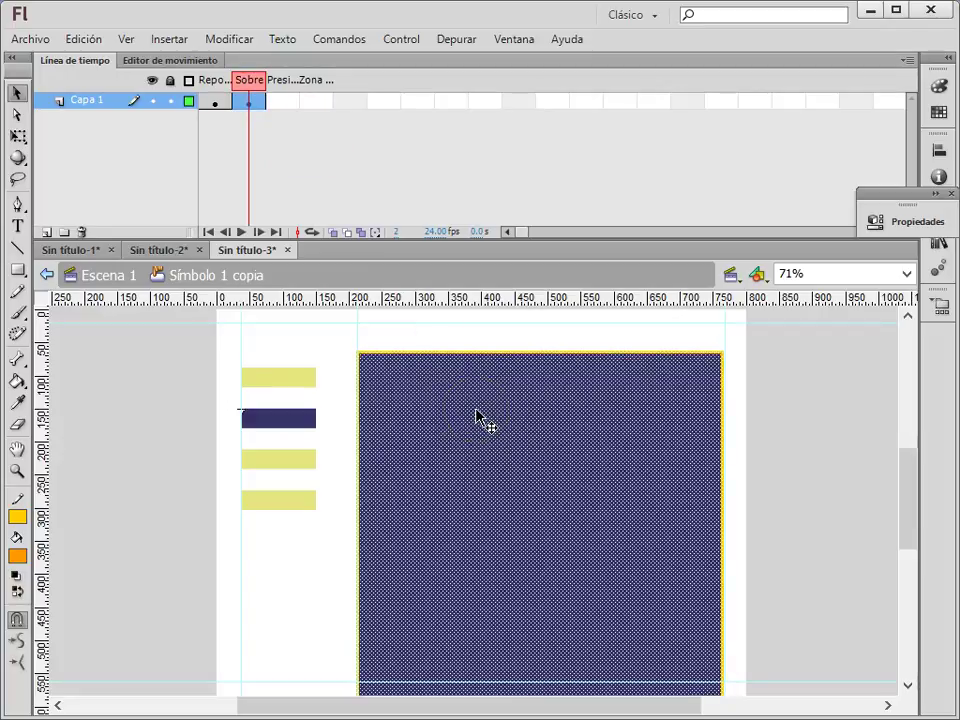
{"action": "key", "text": "Up"}
{"action": "key", "text": "Up"}
{"action": "key", "text": "Up"}
{"action": "key", "text": "Up"}
{"action": "key", "text": "Up"}
{"action": "key", "text": "Up"}
{"action": "key", "text": "Up"}
{"action": "key", "text": "Up"}
{"action": "key", "text": "Up"}
{"action": "key", "text": "Up"}
{"action": "key", "text": "Up"}
{"action": "key", "text": "Up"}
{"action": "key", "text": "Up"}
{"action": "key", "text": "Up"}
{"action": "key", "text": "Up"}
{"action": "key", "text": "Up"}
{"action": "key", "text": "Up"}
{"action": "key", "text": "Up"}
{"action": "key", "text": "Up"}
{"action": "key", "text": "Up"}
{"action": "key", "text": "Up"}
{"action": "key", "text": "Up"}
{"action": "left_click", "coordinate": [312, 552]}
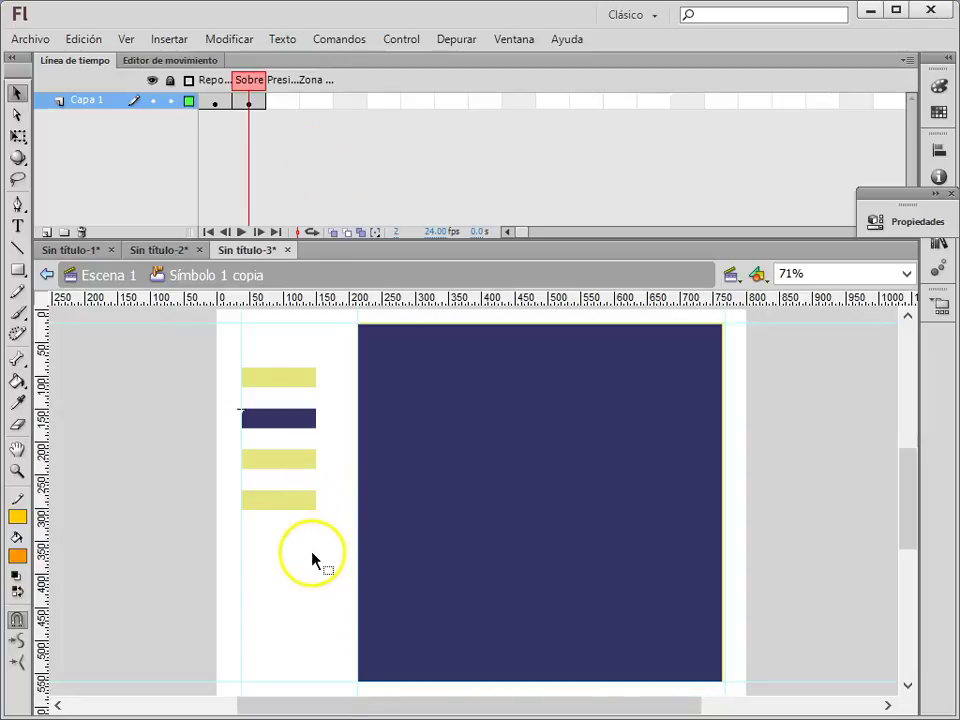
- Move the third button's green panel up to the upper guide in the symbol's Sobre state
{"action": "double_click", "coordinate": [270, 465]}
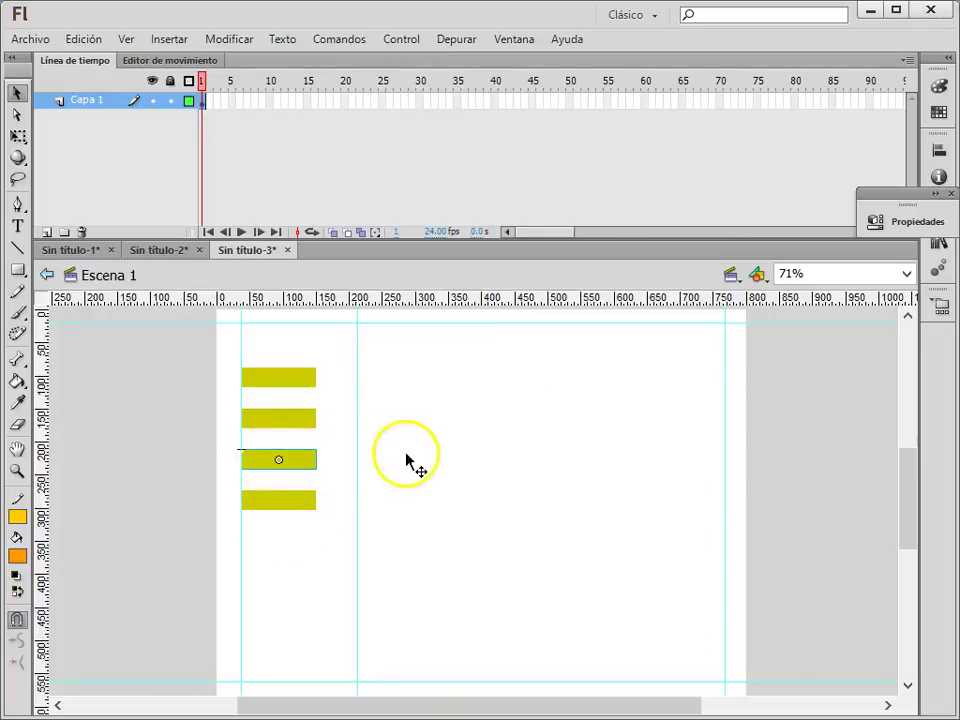
{"action": "key", "text": "ctrl+e"}
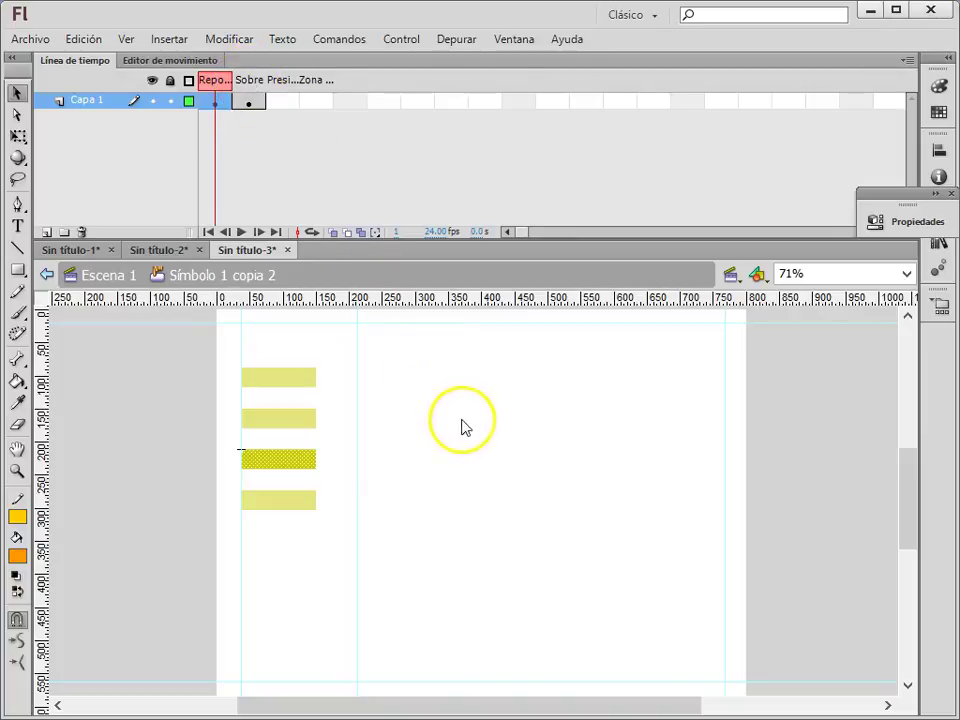
{"action": "key", "text": "period"}
{"action": "double_click", "coordinate": [522, 533]}
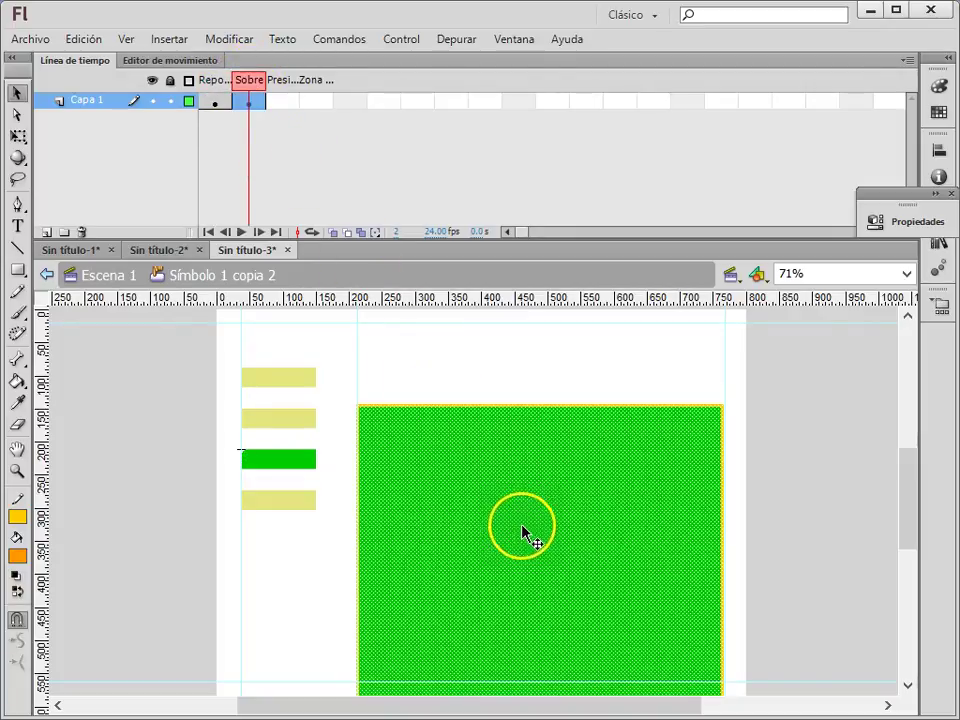
{"action": "left_click_drag", "start_coordinate": [514, 514], "coordinate": [505, 438]}
{"action": "left_click", "coordinate": [294, 592]}
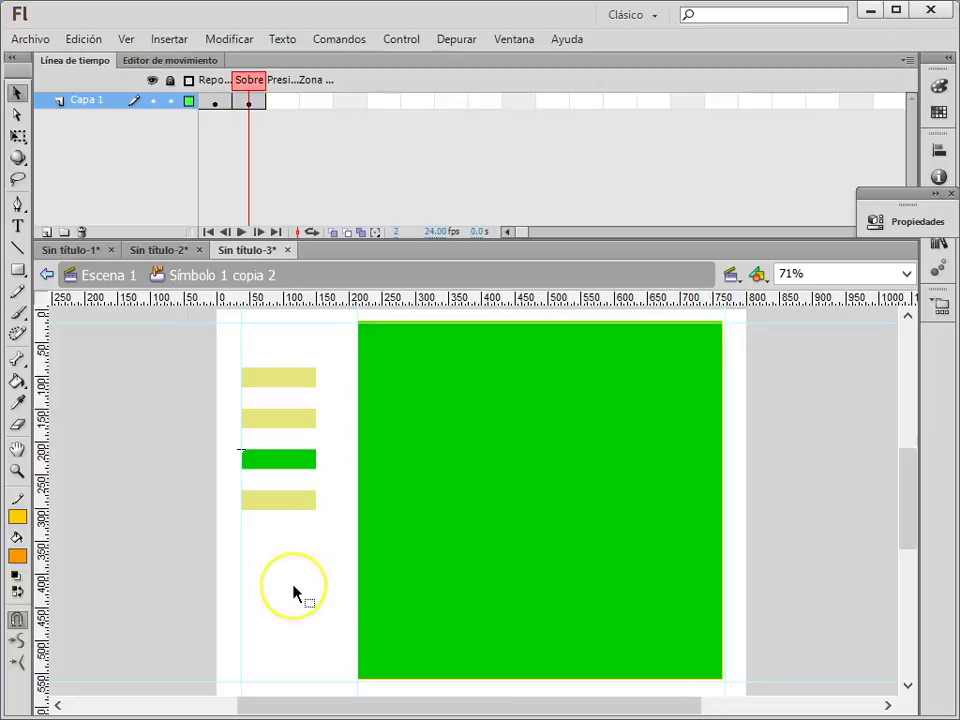
- Test the movie to check the rollover panels of the menu buttons, and close the preview
{"action": "key", "text": "ctrl+Return"}
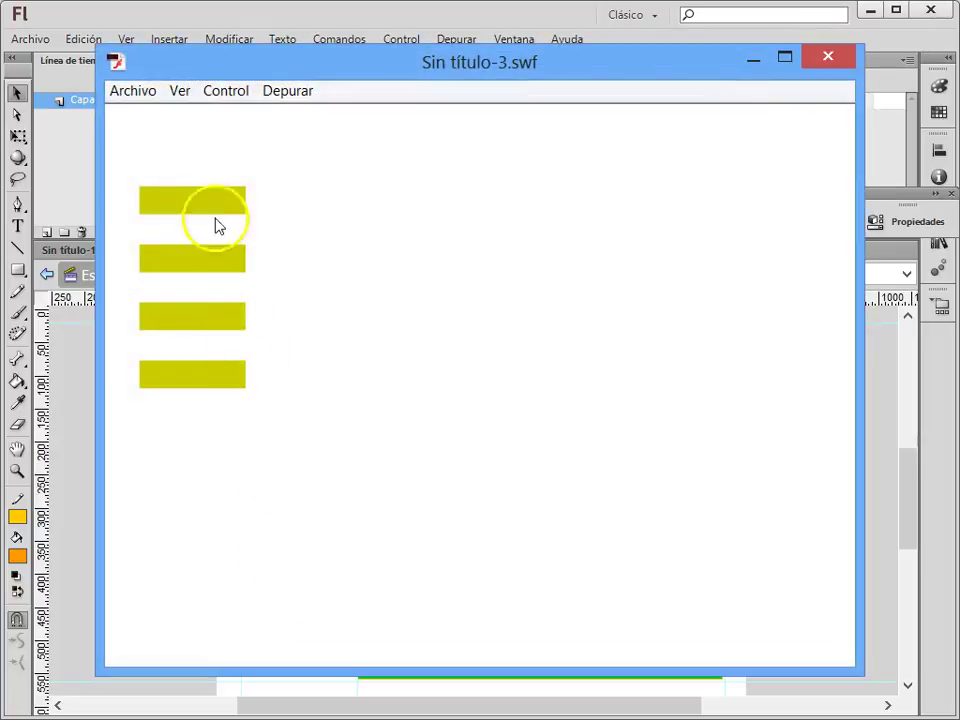
{"action": "mouse_move", "coordinate": [213, 211]}
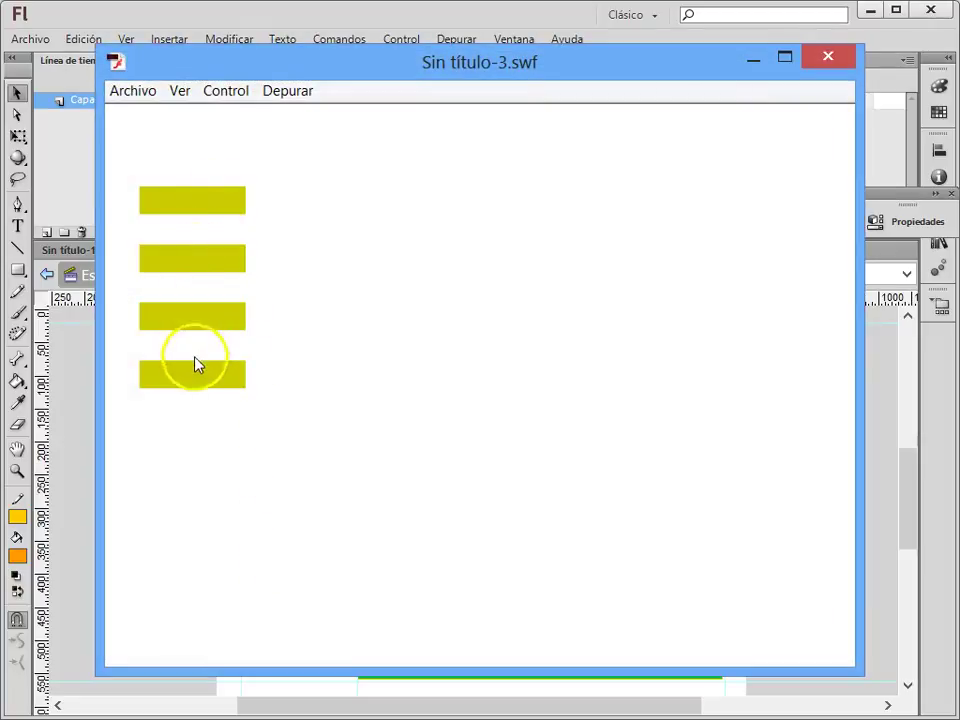
{"action": "mouse_move", "coordinate": [196, 390]}
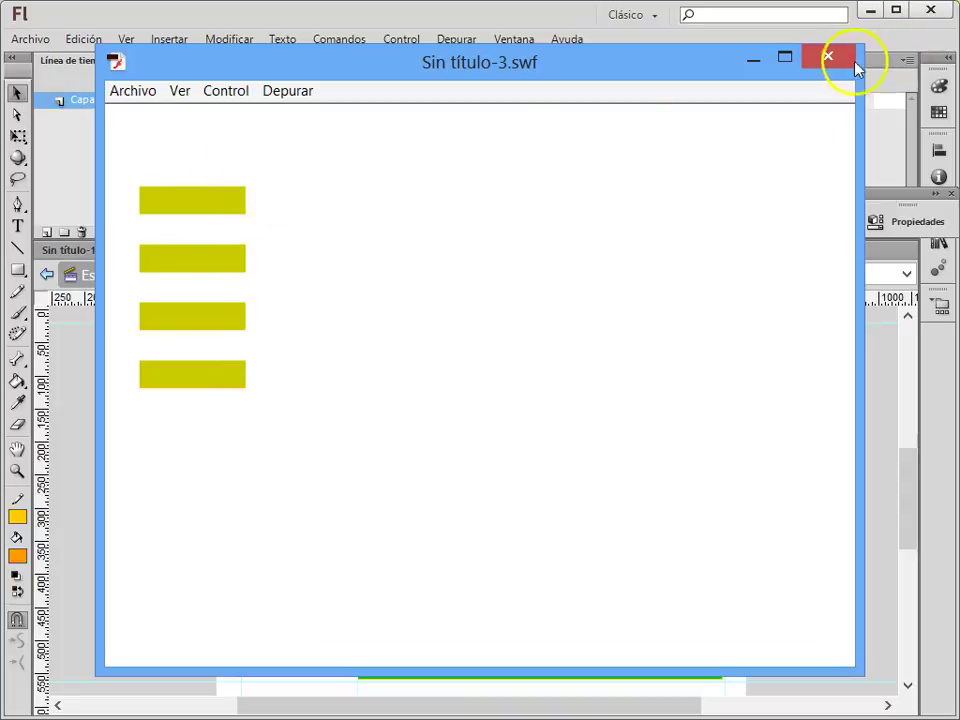
{"action": "left_click", "coordinate": [828, 58]}
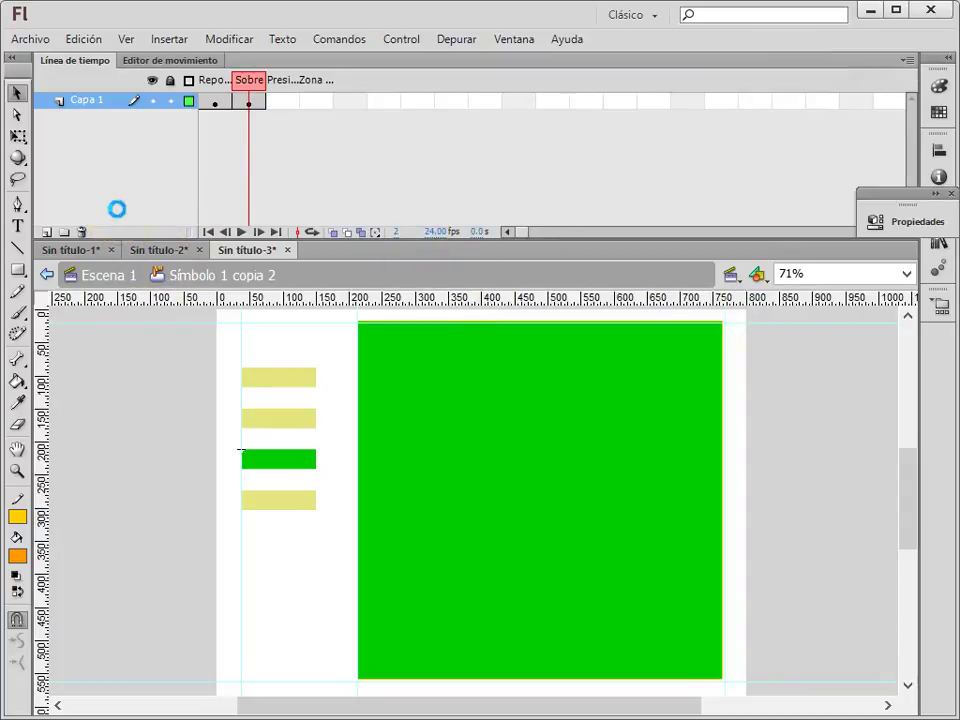
- Create a new ActionScript 2.0 document of 550 × 400 px
{"action": "key", "text": "ctrl+n"}
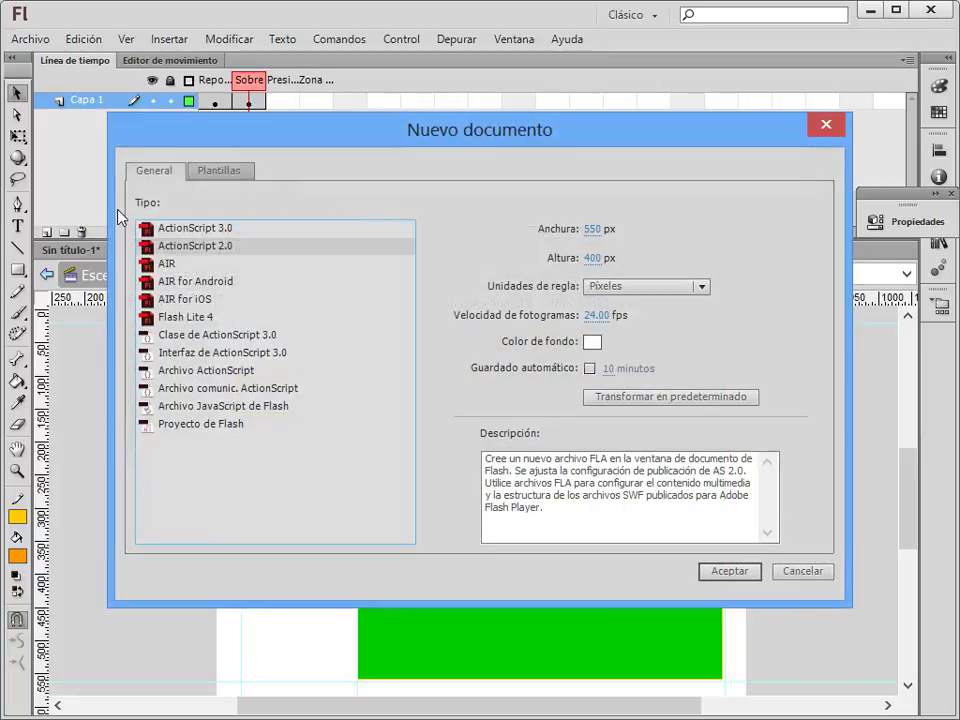
{"action": "left_click", "coordinate": [709, 572]}
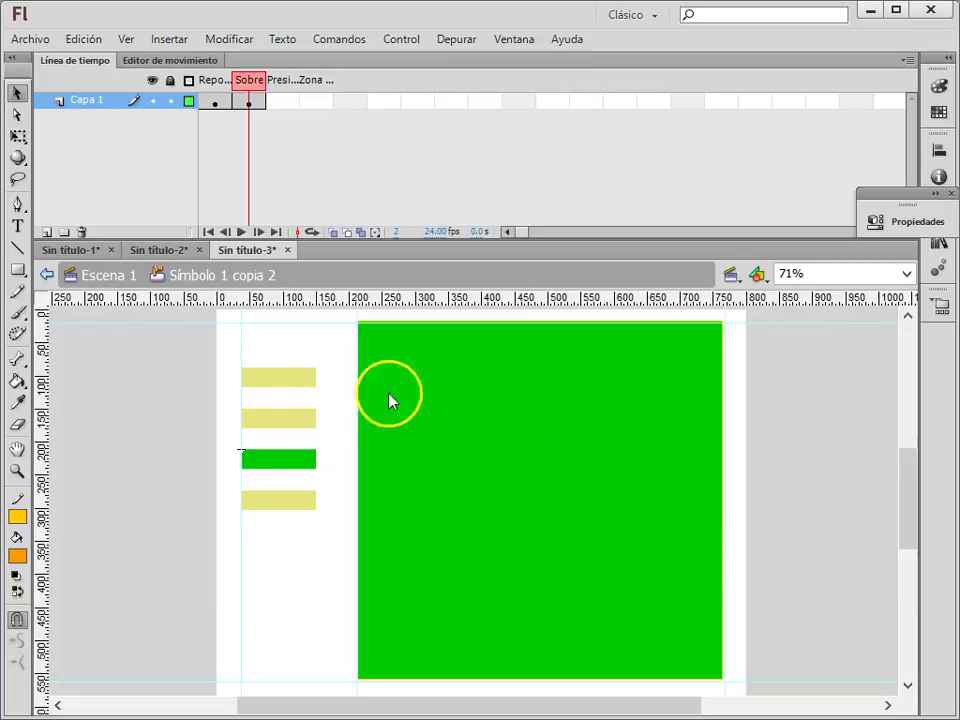
{"action": "key", "text": "ctrl+n"}
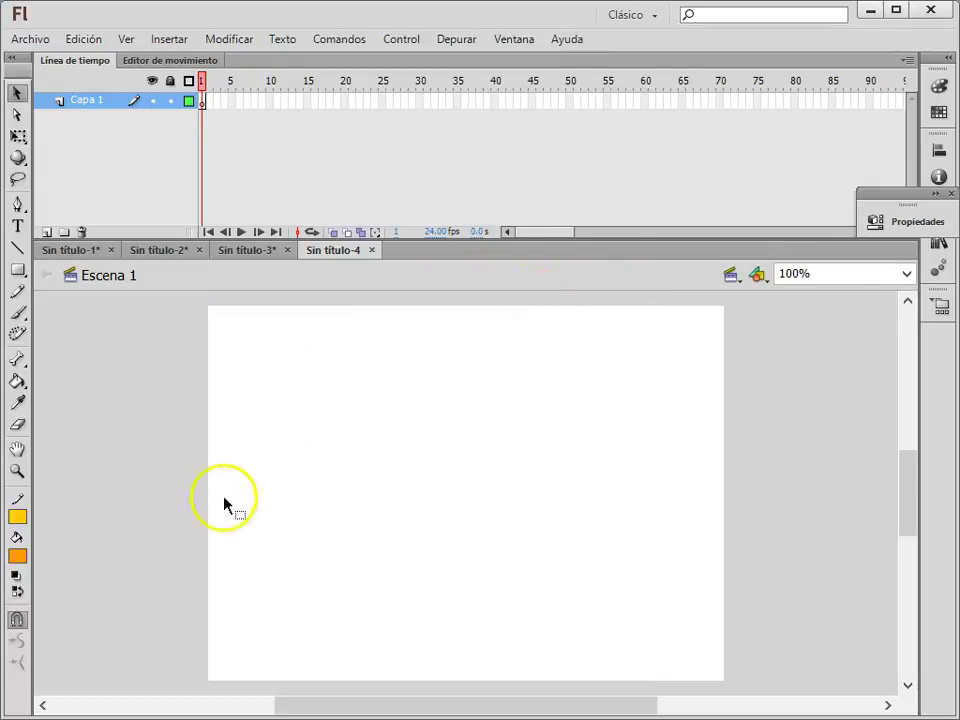
- Draw a large orange rectangle as a content panel beside an empty column on the new stage
{"action": "left_click", "coordinate": [17, 271]}
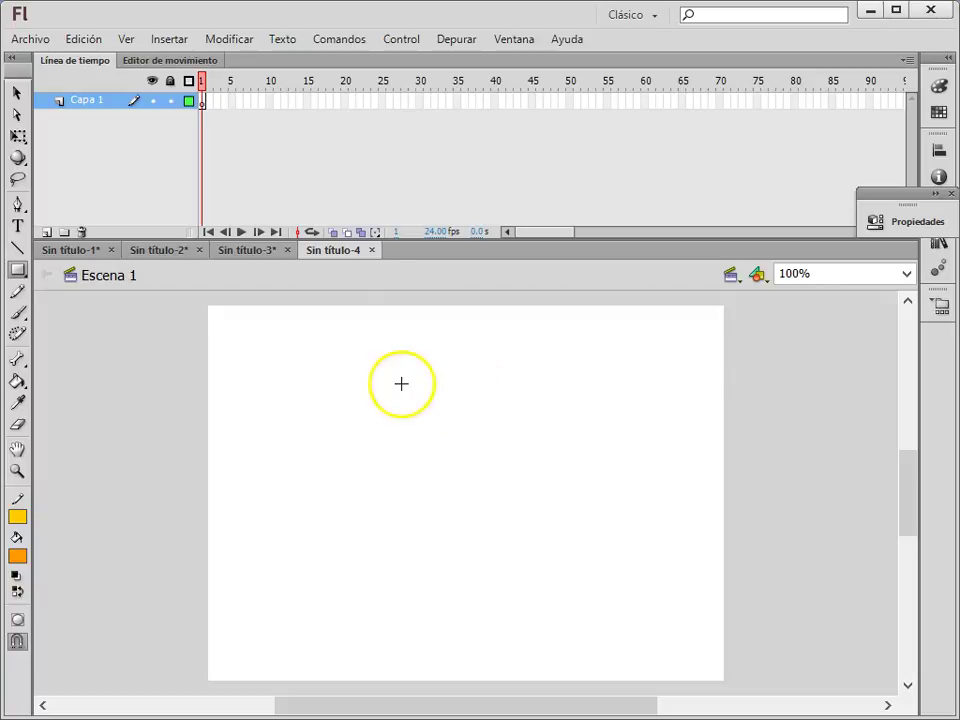
{"action": "left_click_drag", "start_coordinate": [381, 375], "coordinate": [690, 641]}
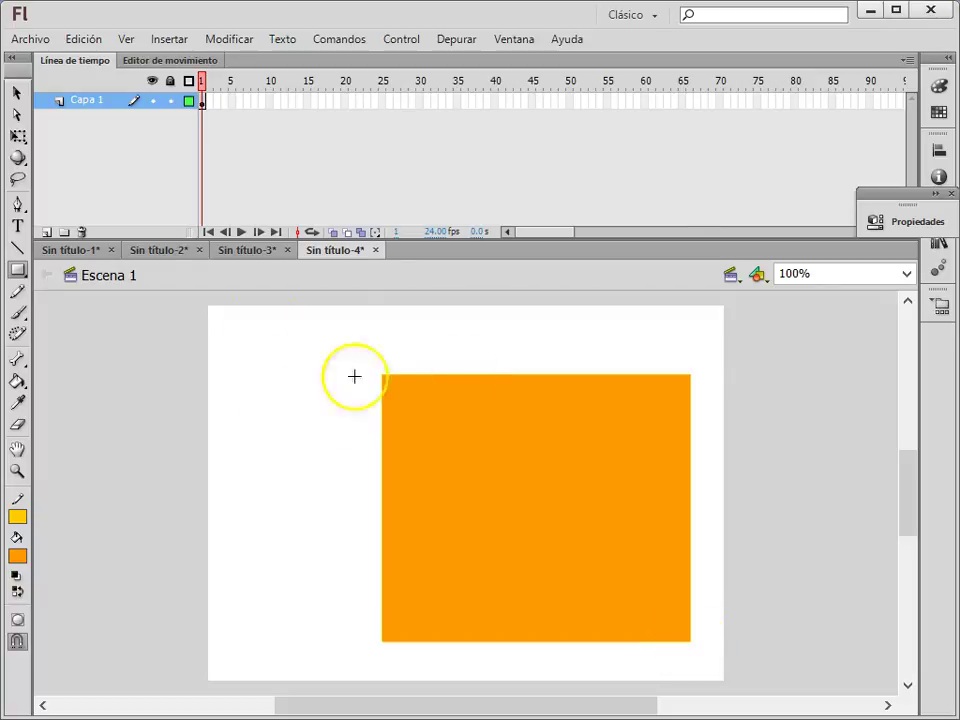
{"action": "left_click", "coordinate": [15, 93]}
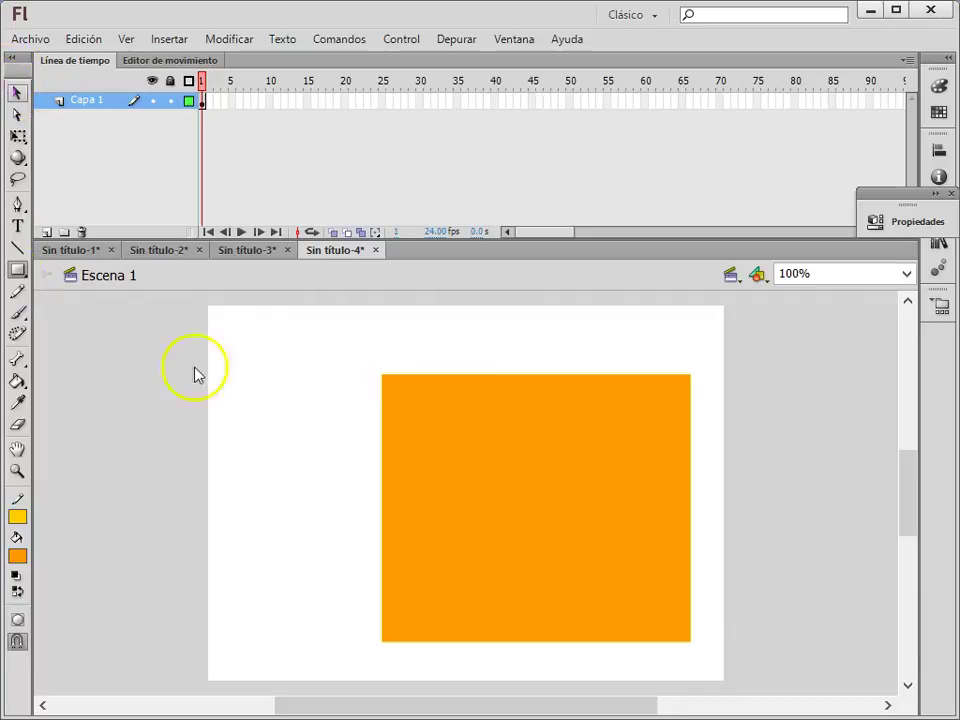
{"action": "left_click", "coordinate": [17, 269]}
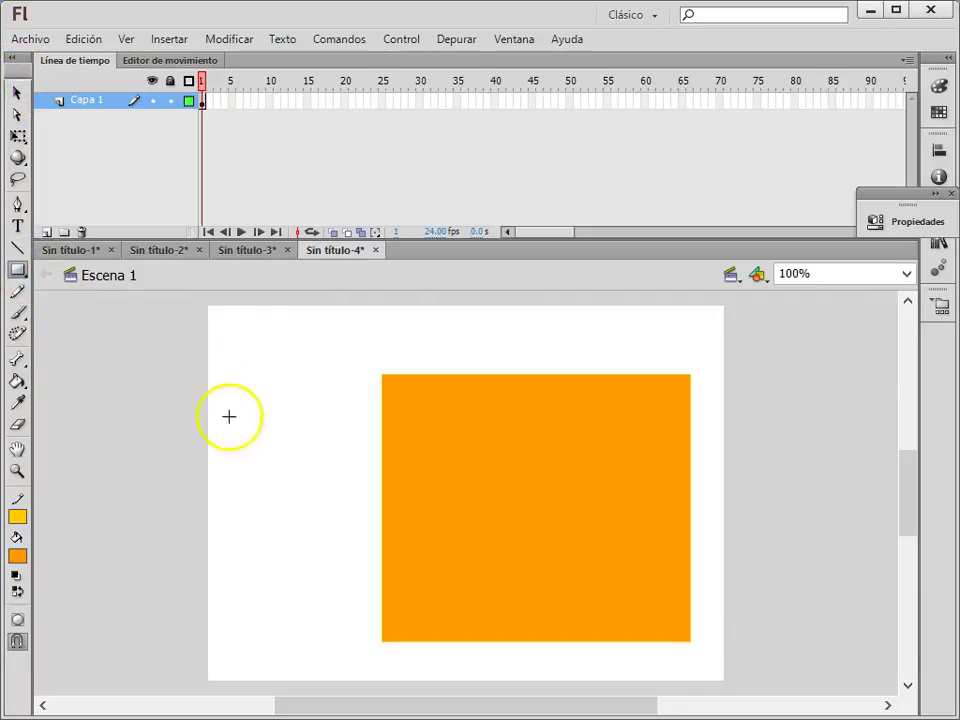
{"action": "left_click_drag", "start_coordinate": [245, 381], "coordinate": [284, 420]}
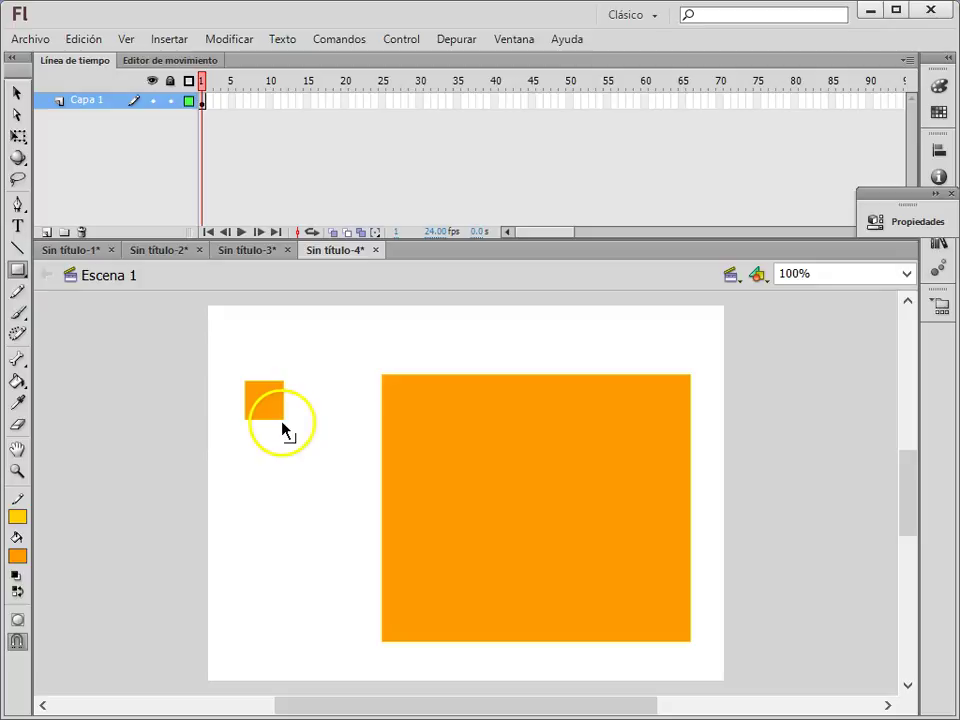
{"action": "key", "text": "ctrl+z"}
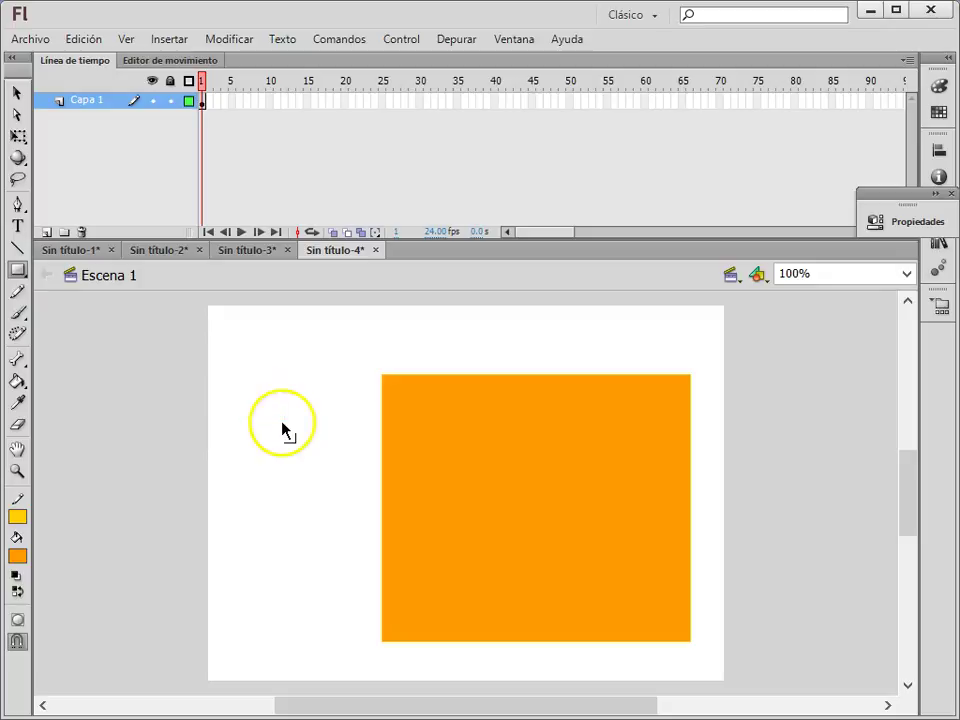
- Open the common Buttons library, expand the Arcade buttons under classic buttons, and pick the blue arcade button
{"action": "left_click", "coordinate": [523, 43]}
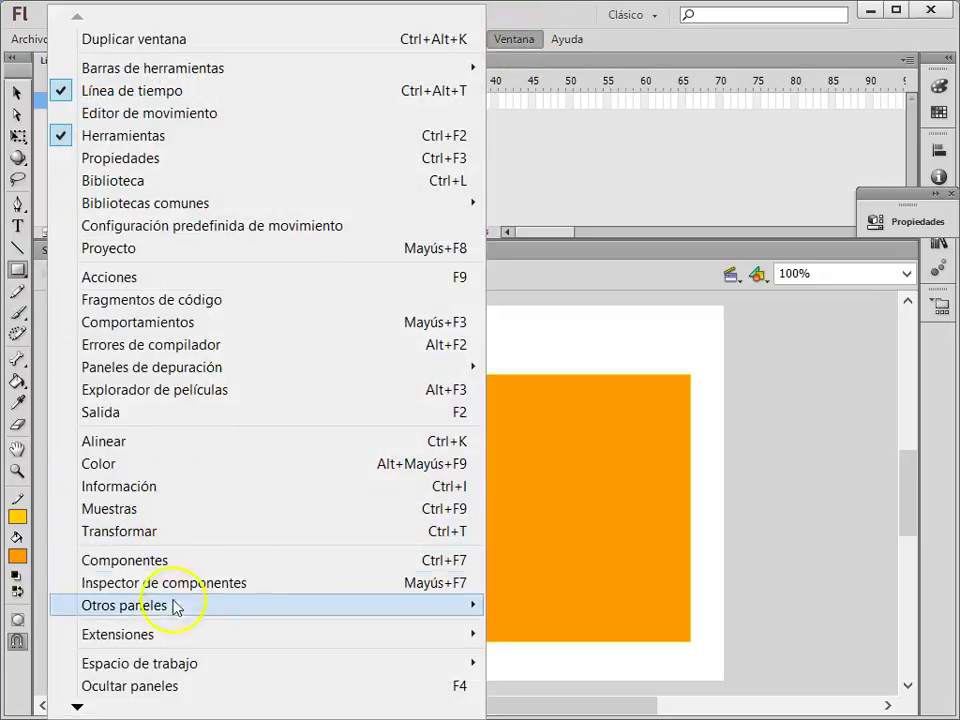
{"action": "mouse_move", "coordinate": [158, 661]}
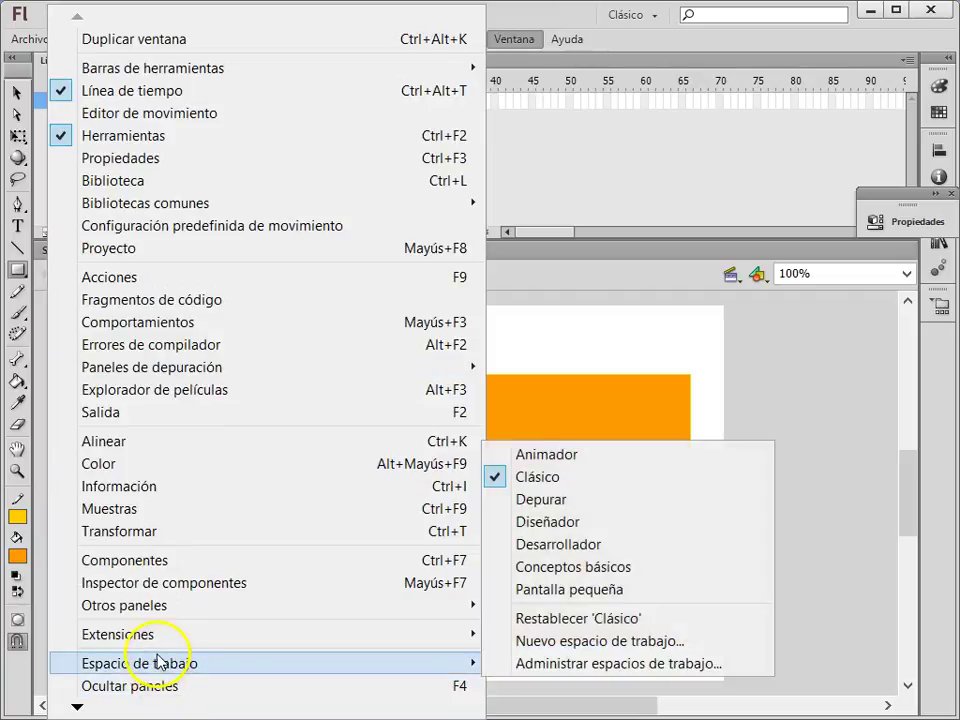
{"action": "mouse_move", "coordinate": [160, 606]}
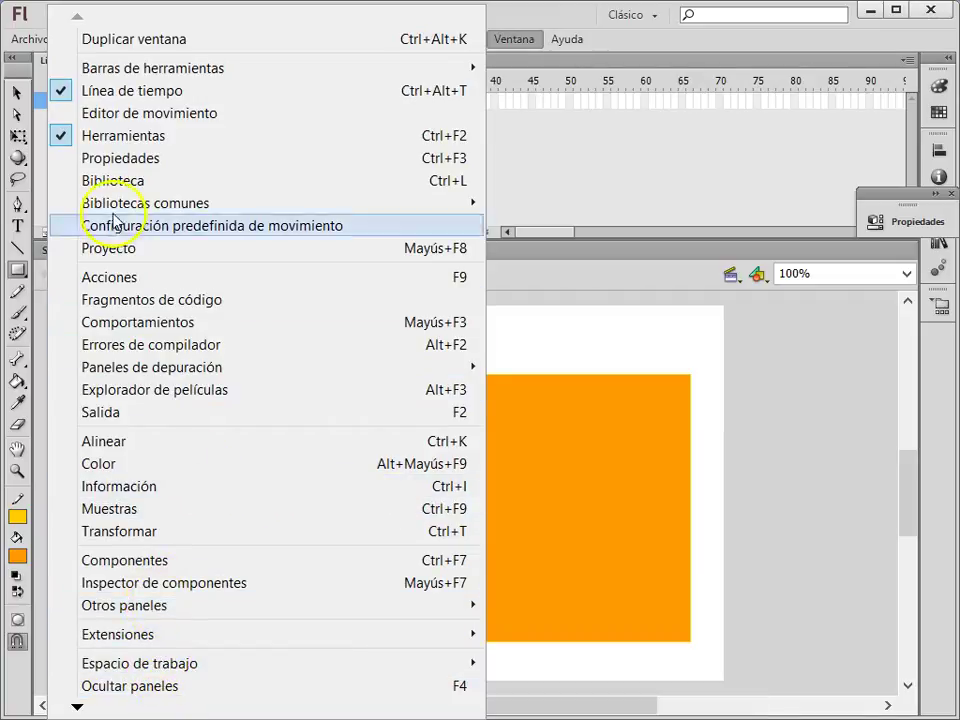
{"action": "mouse_move", "coordinate": [112, 205]}
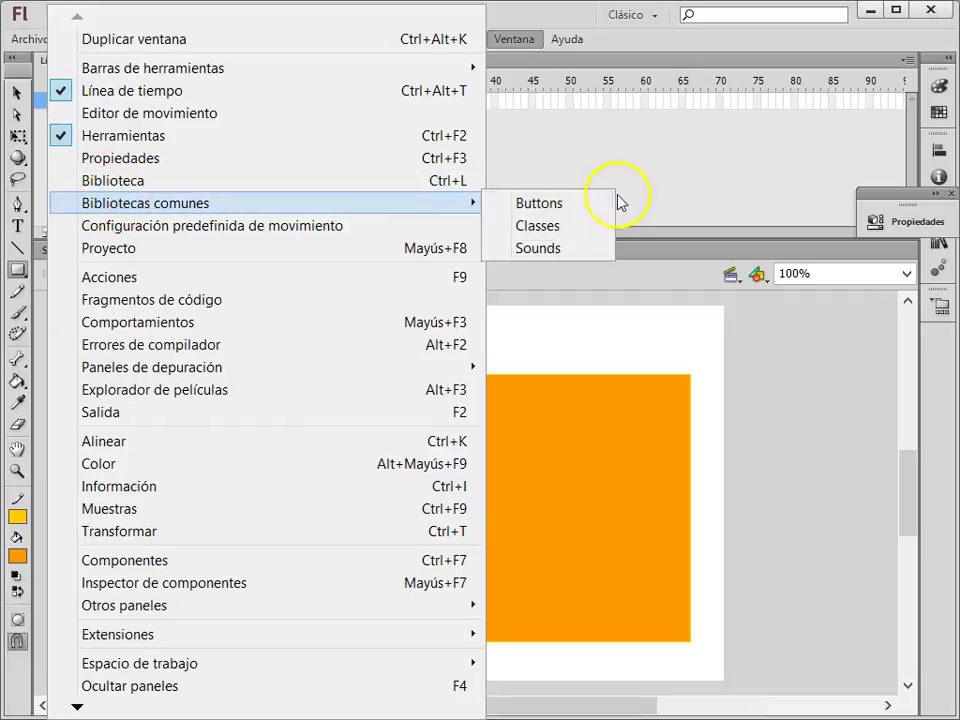
{"action": "left_click", "coordinate": [561, 209]}
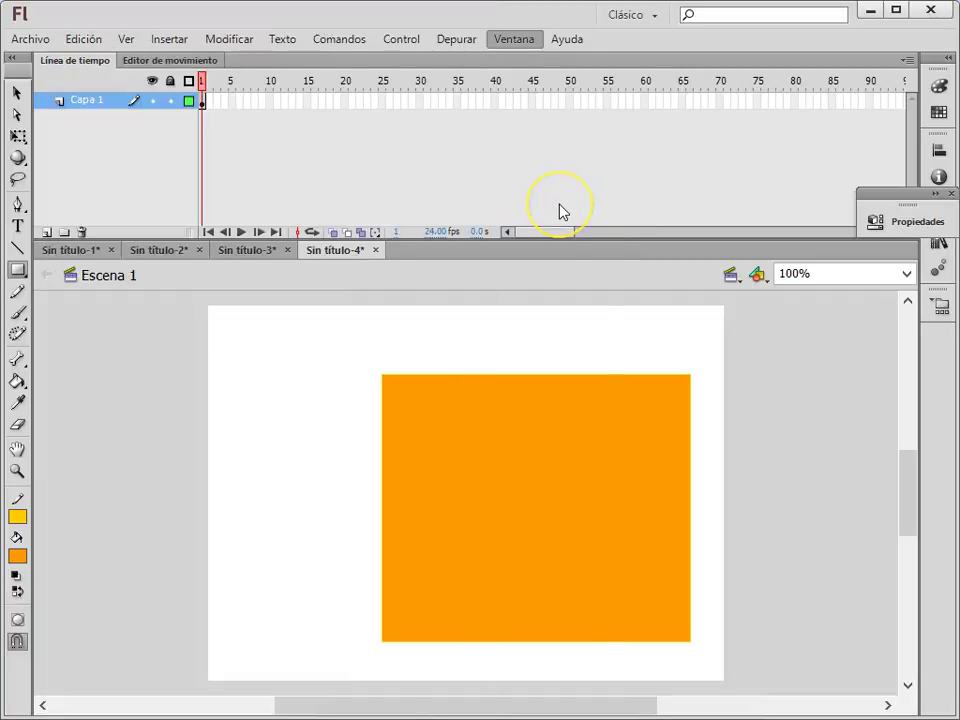
{"action": "left_click_drag", "start_coordinate": [519, 276], "coordinate": [247, 190]}
{"action": "scroll", "coordinate": [338, 429], "scroll_direction": "down", "scroll_amount": 3}
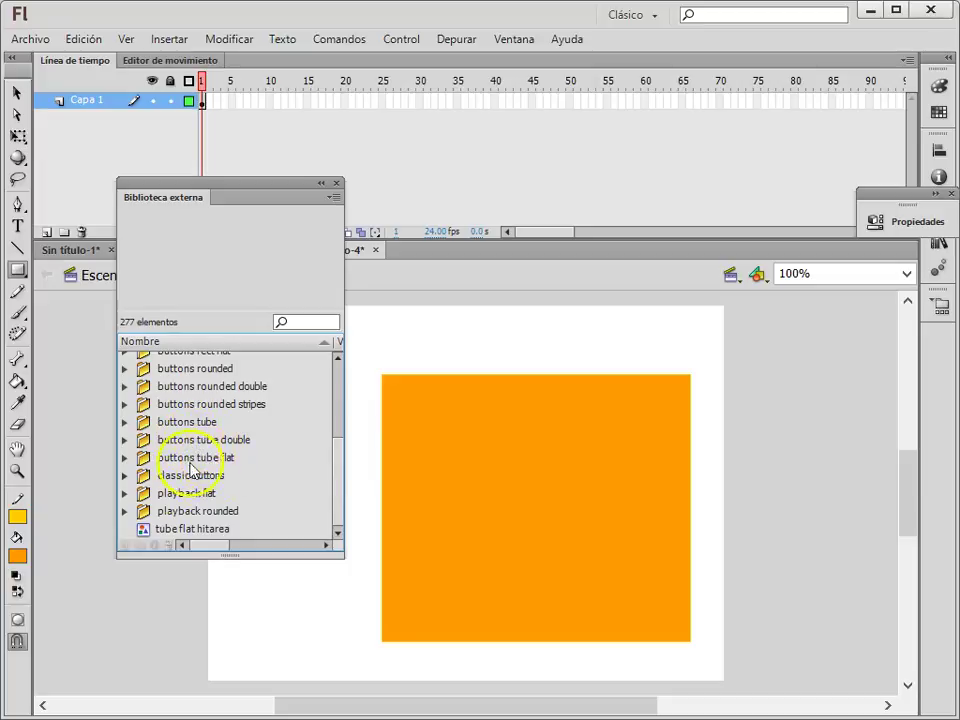
{"action": "left_click", "coordinate": [126, 475]}
{"action": "left_click", "coordinate": [236, 512]}
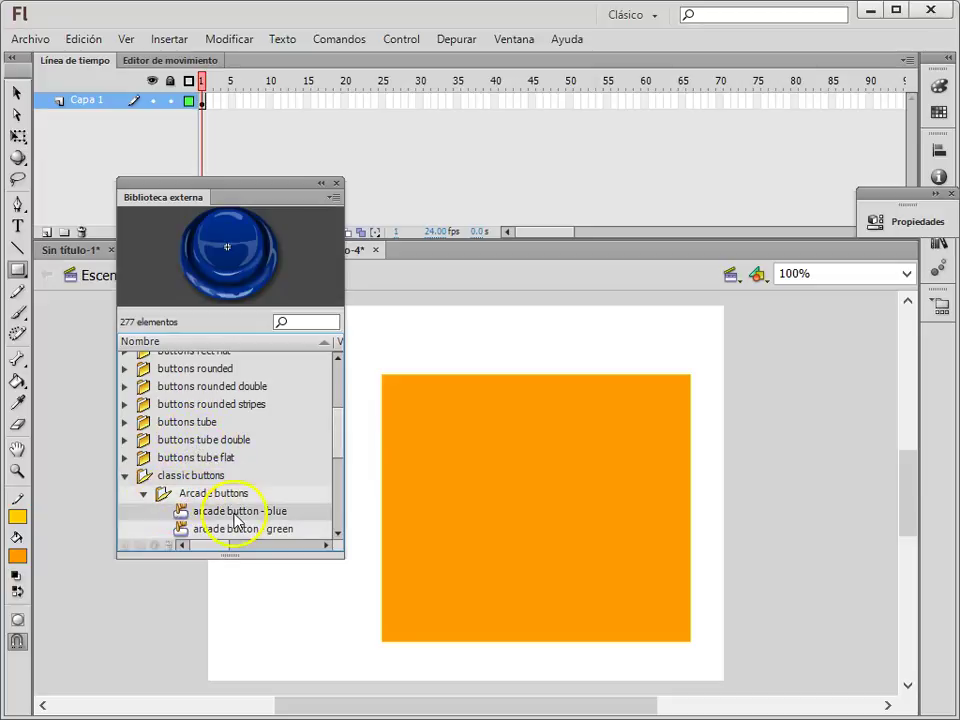
- Place the blue, green and red arcade buttons in a column beside the orange rectangle, and close the external library
{"action": "left_click_drag", "start_coordinate": [298, 188], "coordinate": [655, 152]}
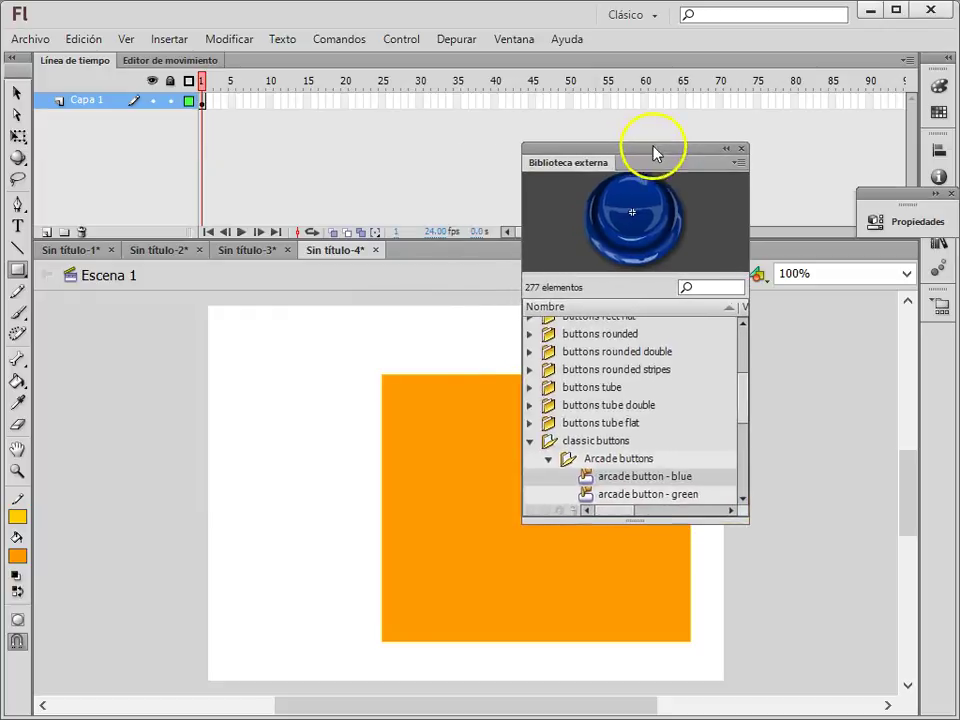
{"action": "left_click_drag", "start_coordinate": [571, 478], "coordinate": [294, 418]}
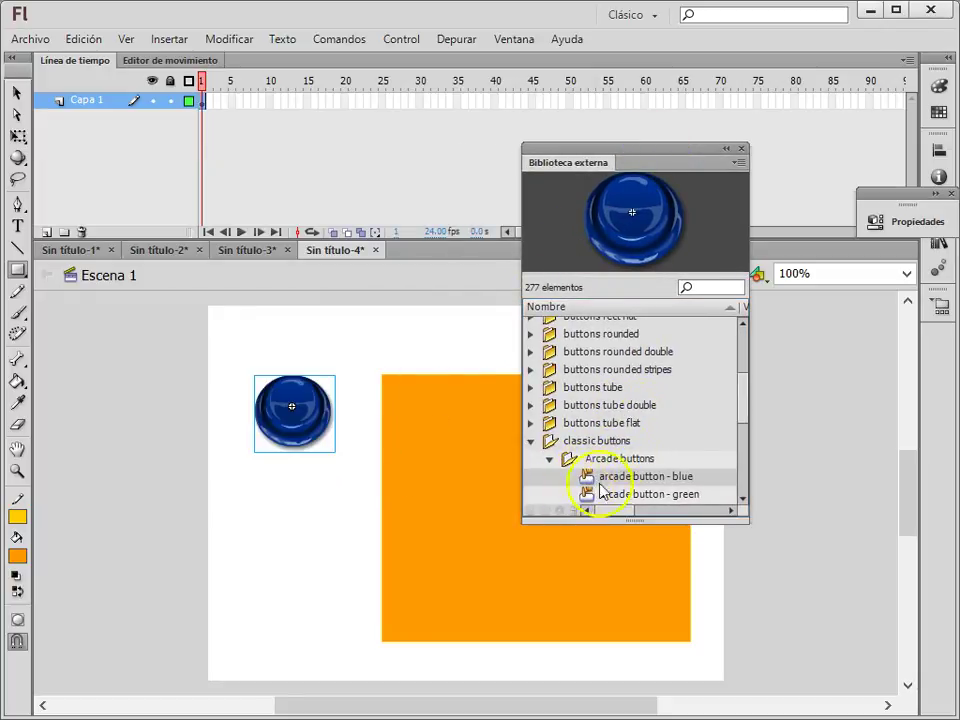
{"action": "left_click_drag", "start_coordinate": [743, 430], "coordinate": [278, 517]}
{"action": "left_click_drag", "start_coordinate": [575, 457], "coordinate": [607, 287]}
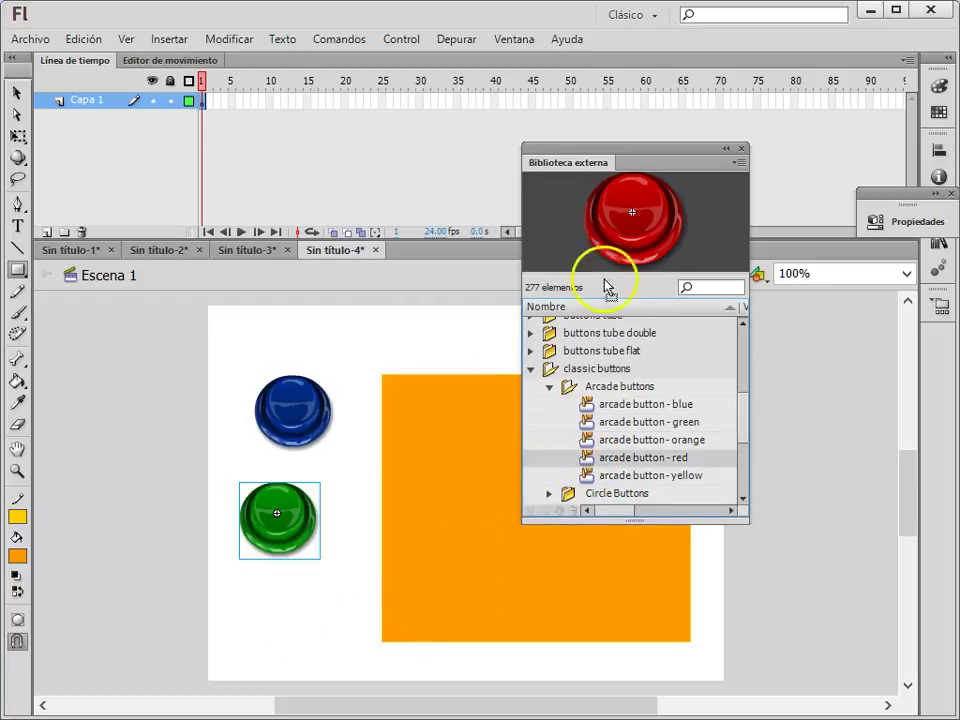
{"action": "left_click", "coordinate": [741, 148]}
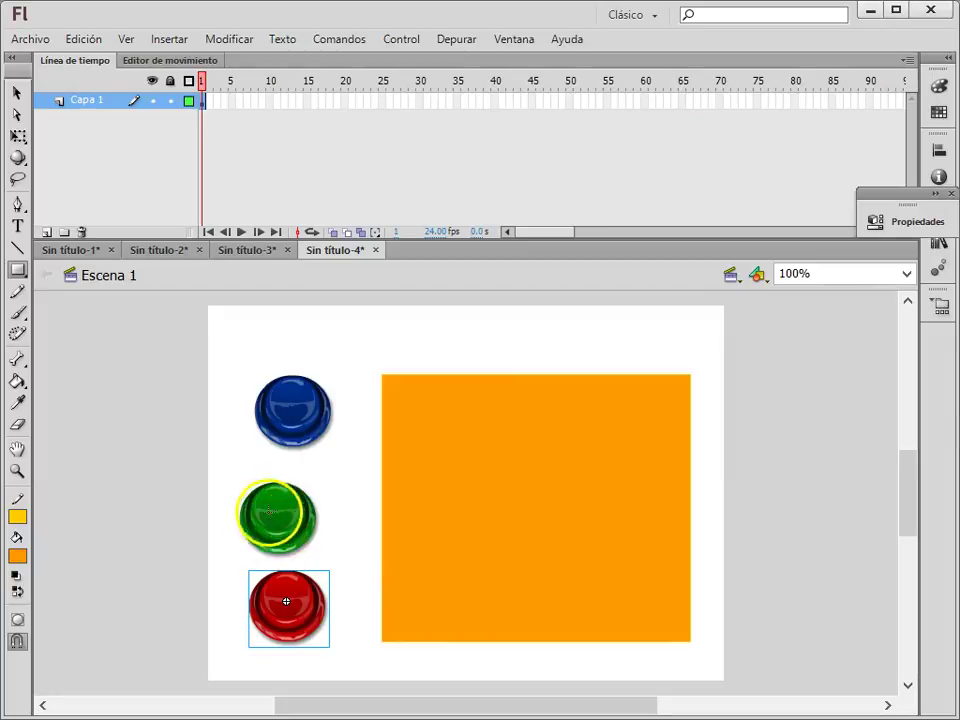
- Select all three arcade buttons and scale them down together to about half size with Free Transform
{"action": "left_click", "coordinate": [306, 428], "text": "shift"}
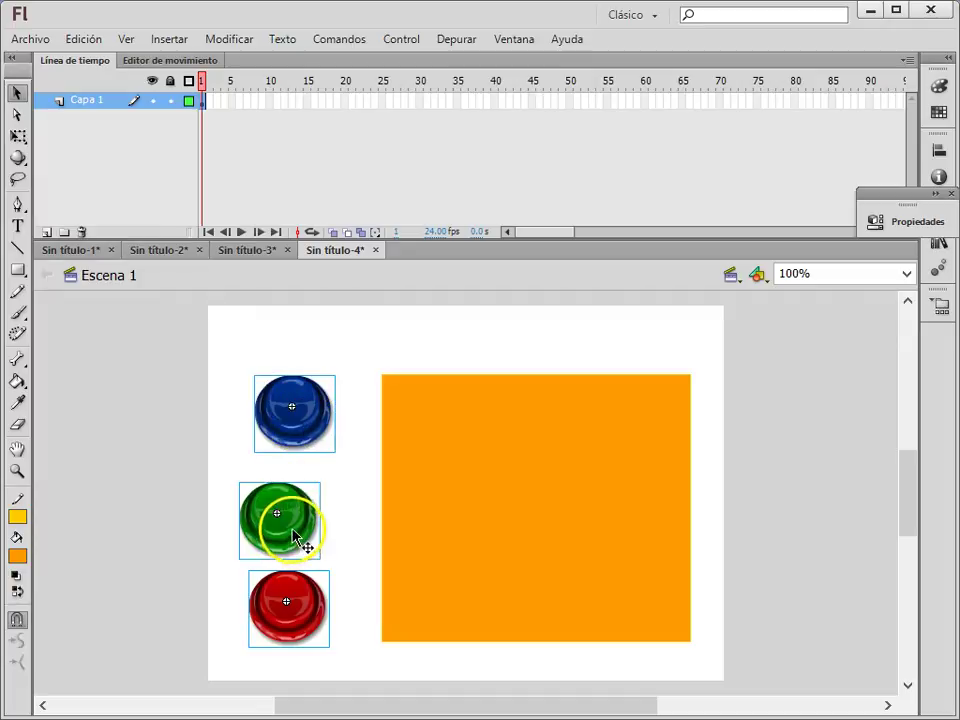
{"action": "key", "text": "ctrl+t"}
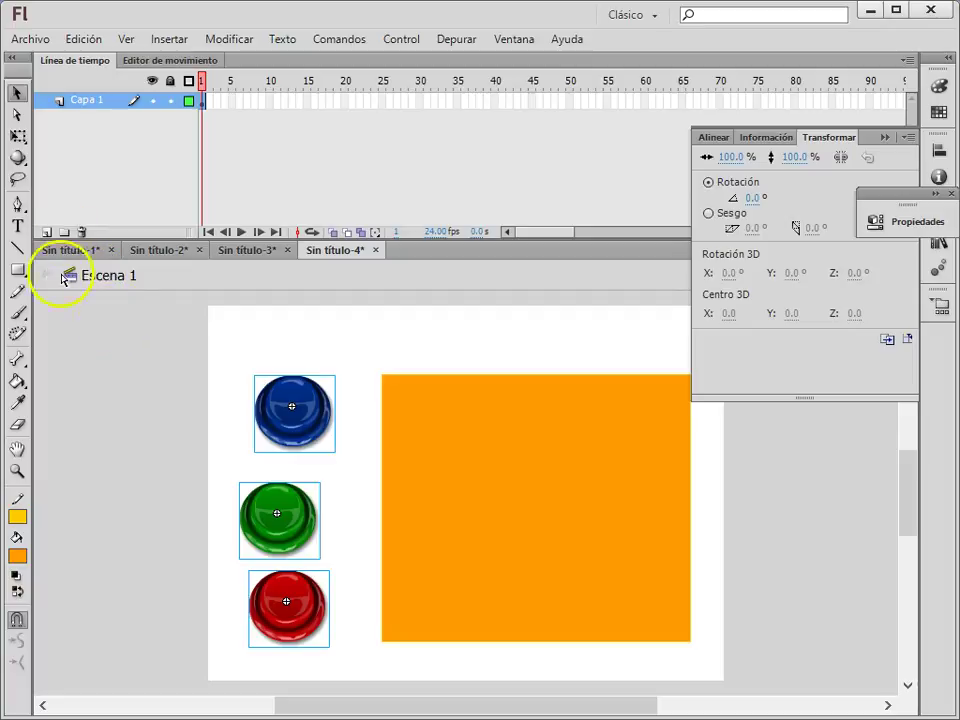
{"action": "left_click", "coordinate": [18, 137]}
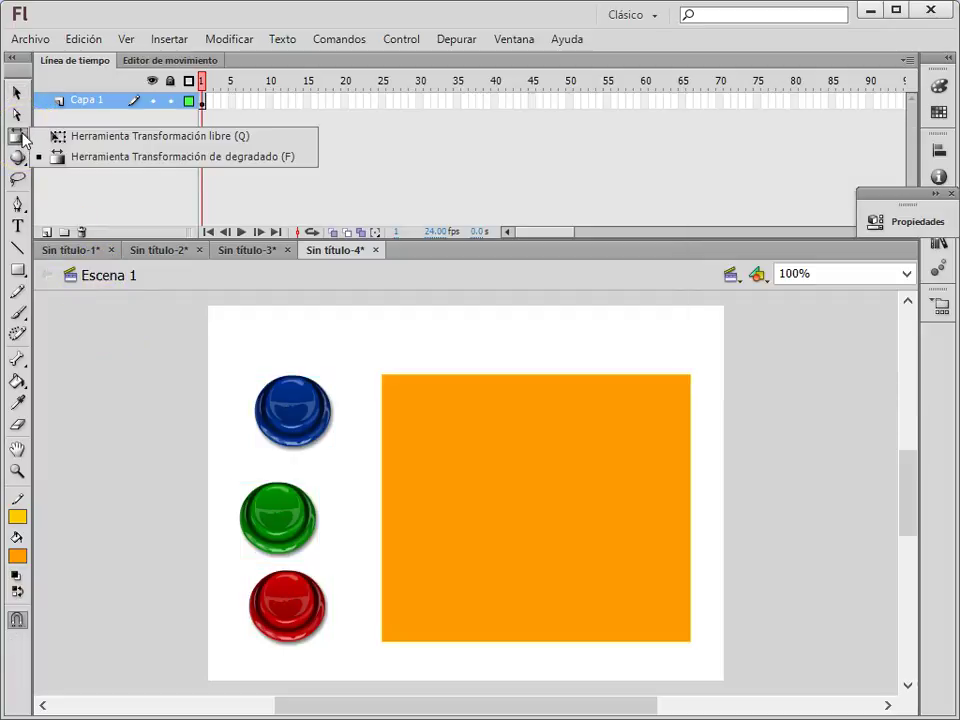
{"action": "left_click", "coordinate": [112, 156]}
{"action": "left_click", "coordinate": [302, 424]}
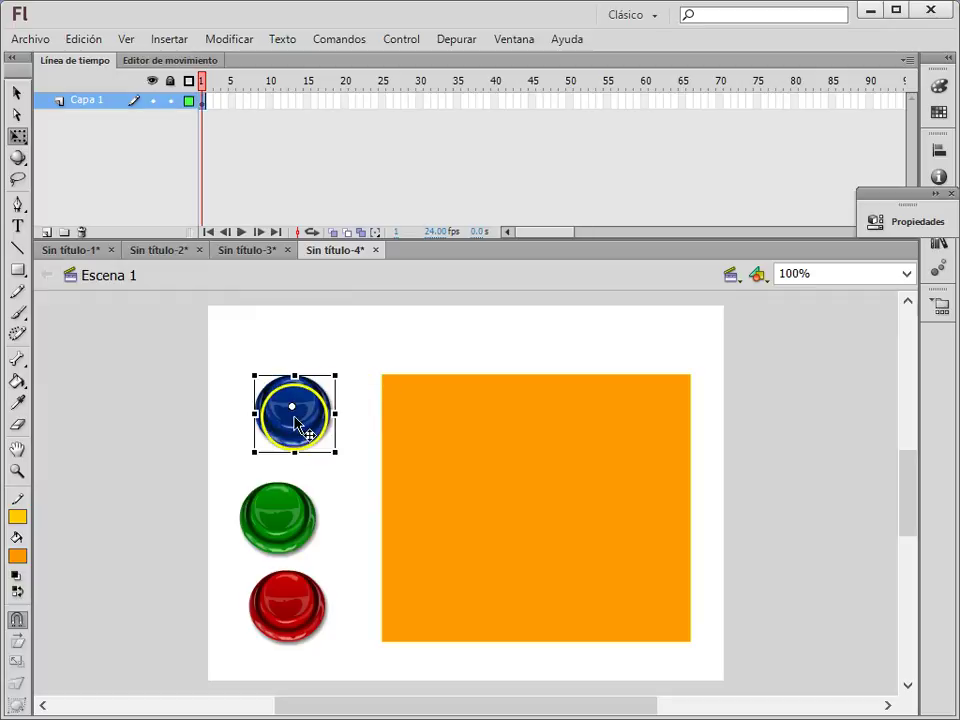
{"action": "key", "text": "v"}
{"action": "left_click", "coordinate": [281, 512], "text": "shift"}
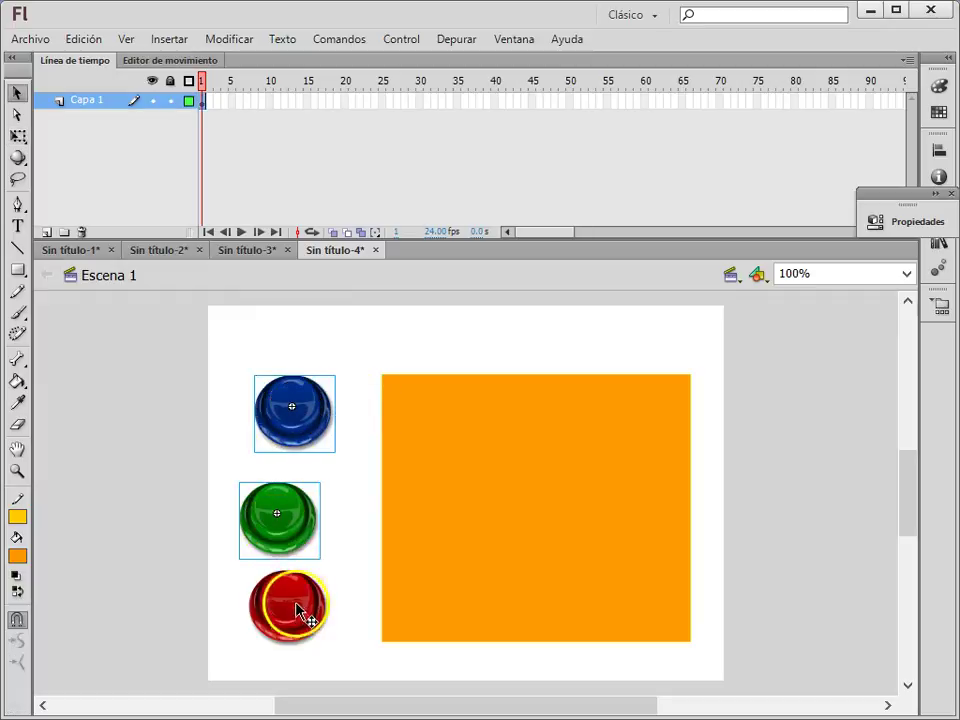
{"action": "key", "text": "q"}
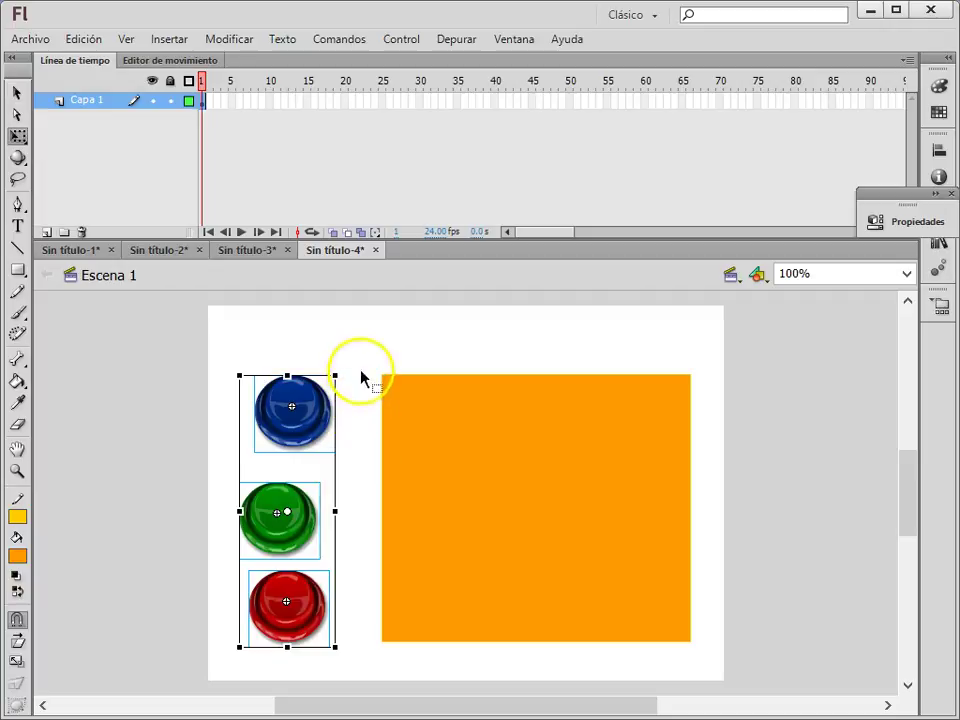
{"action": "left_click_drag", "start_coordinate": [336, 372], "coordinate": [292, 497]}
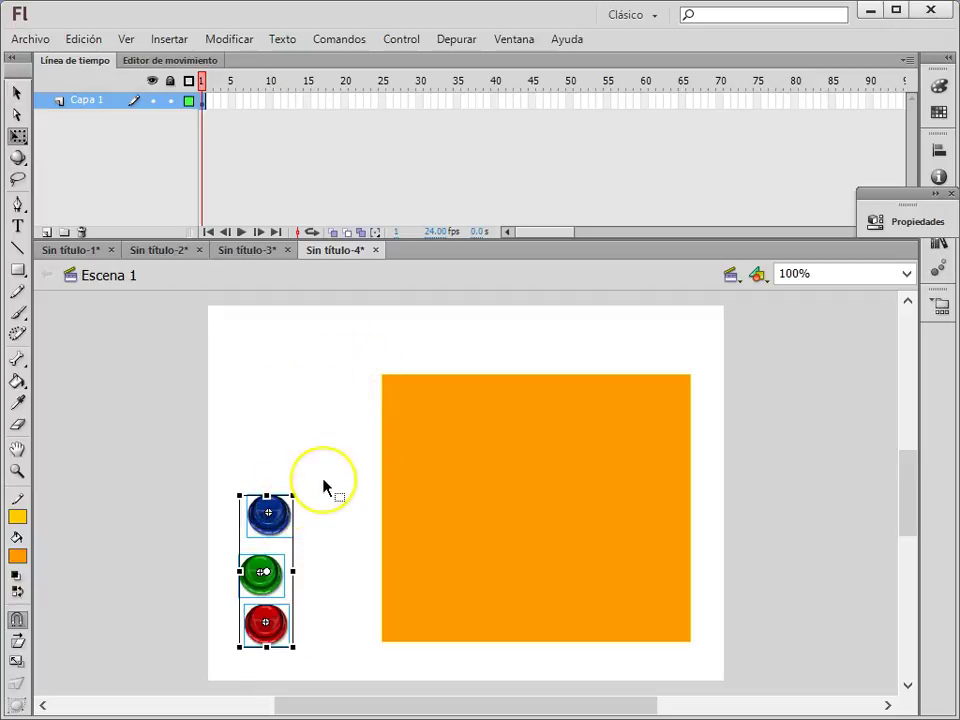
- Align the three buttons by their left edges, space them evenly, and move them up level with the orange rectangle's upper part
{"action": "key", "text": "ctrl+k"}
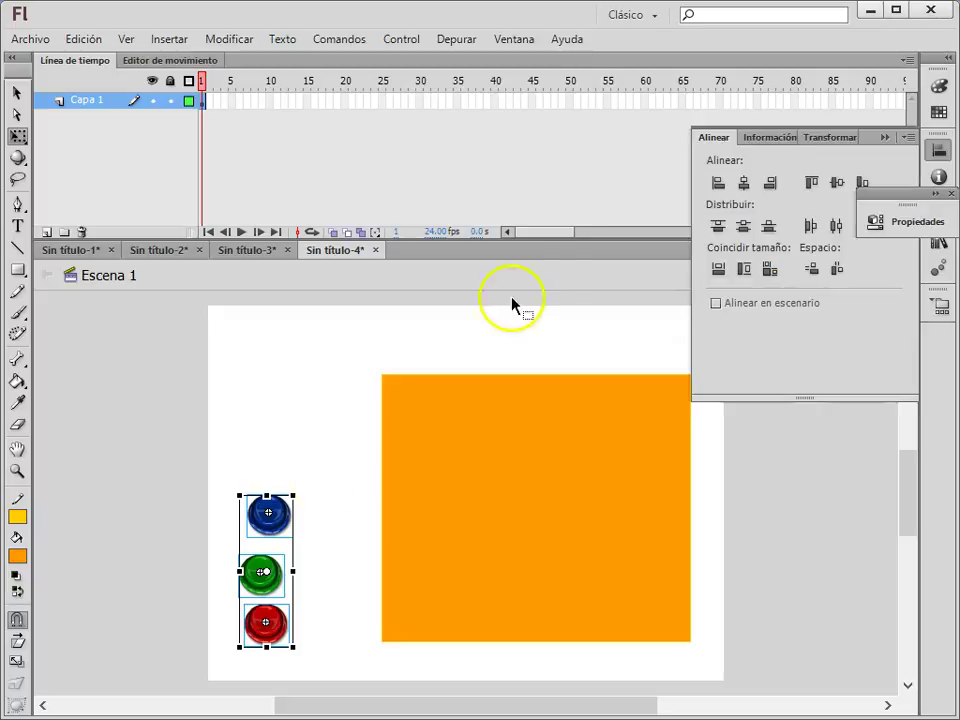
{"action": "left_click", "coordinate": [718, 183]}
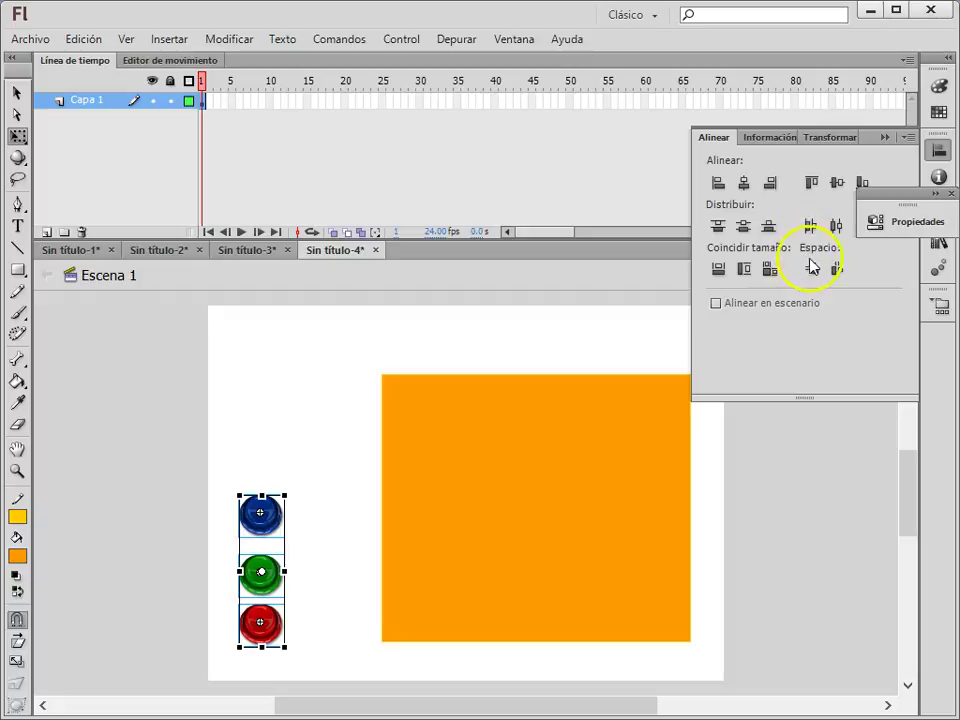
{"action": "left_click_drag", "start_coordinate": [277, 582], "coordinate": [276, 455]}
{"action": "left_click", "coordinate": [313, 408]}
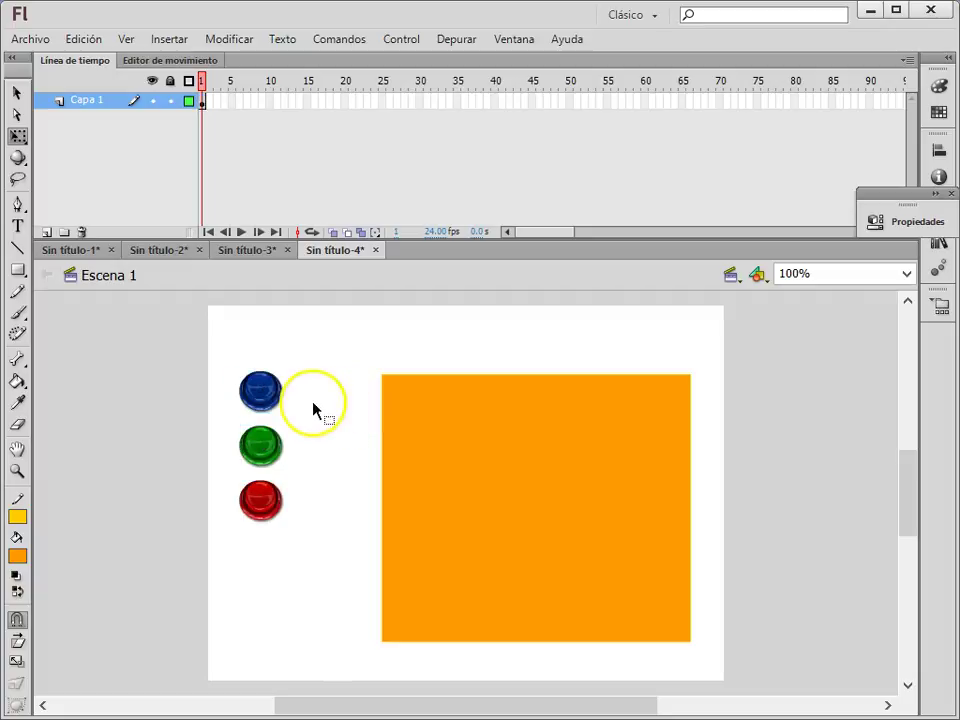
- Convert the orange rectangle into a movie clip symbol, keeping the default name
{"action": "left_click", "coordinate": [428, 397]}
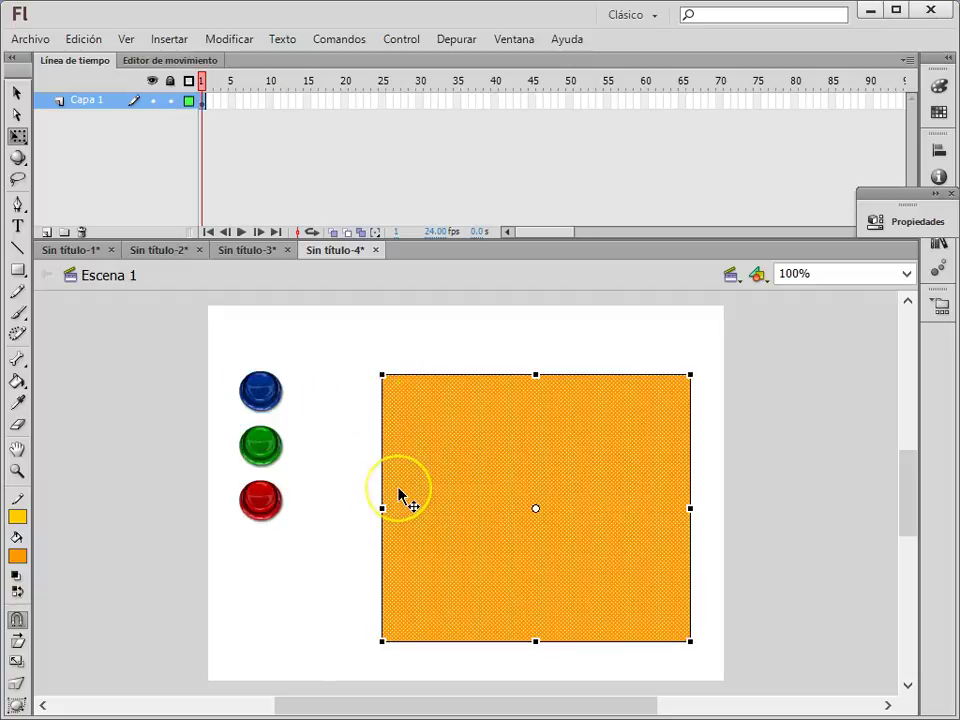
{"action": "right_click", "coordinate": [520, 446]}
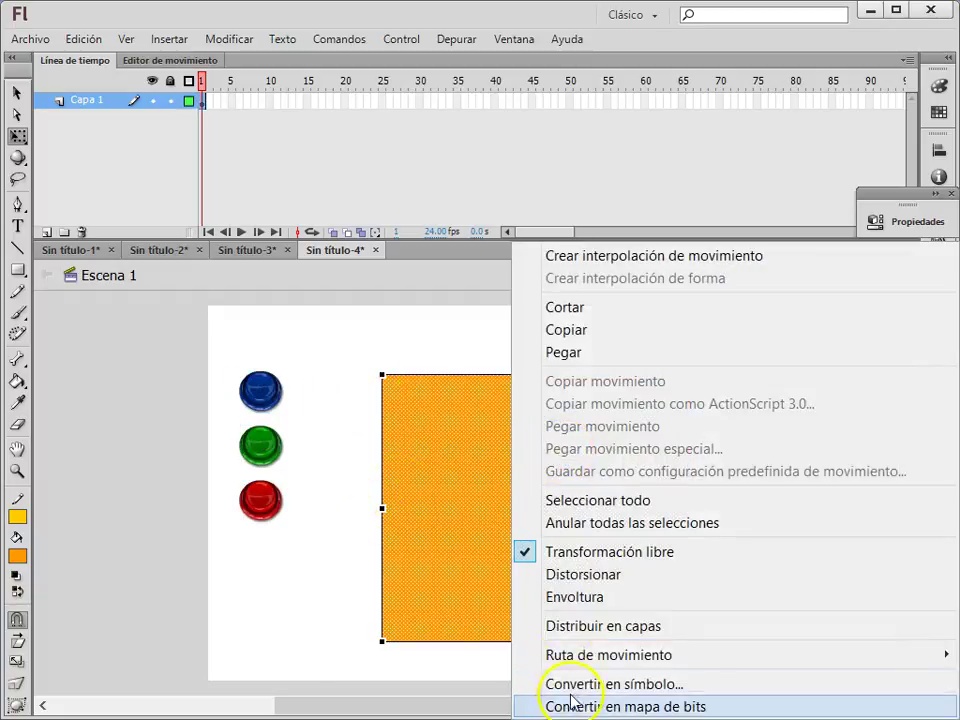
{"action": "left_click", "coordinate": [565, 687]}
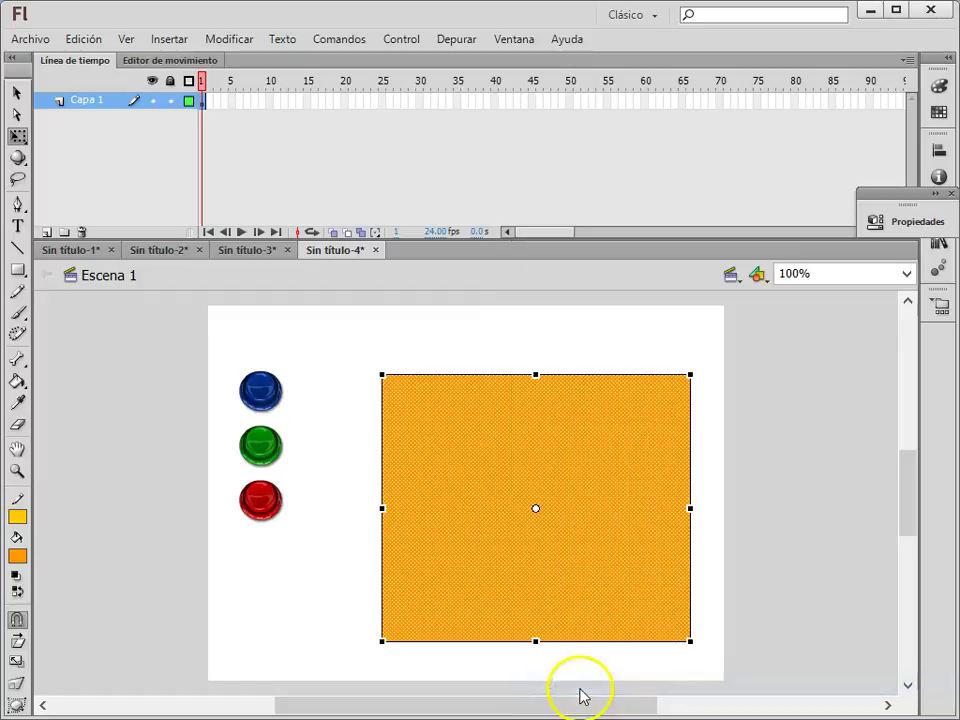
{"action": "left_click", "coordinate": [326, 112]}
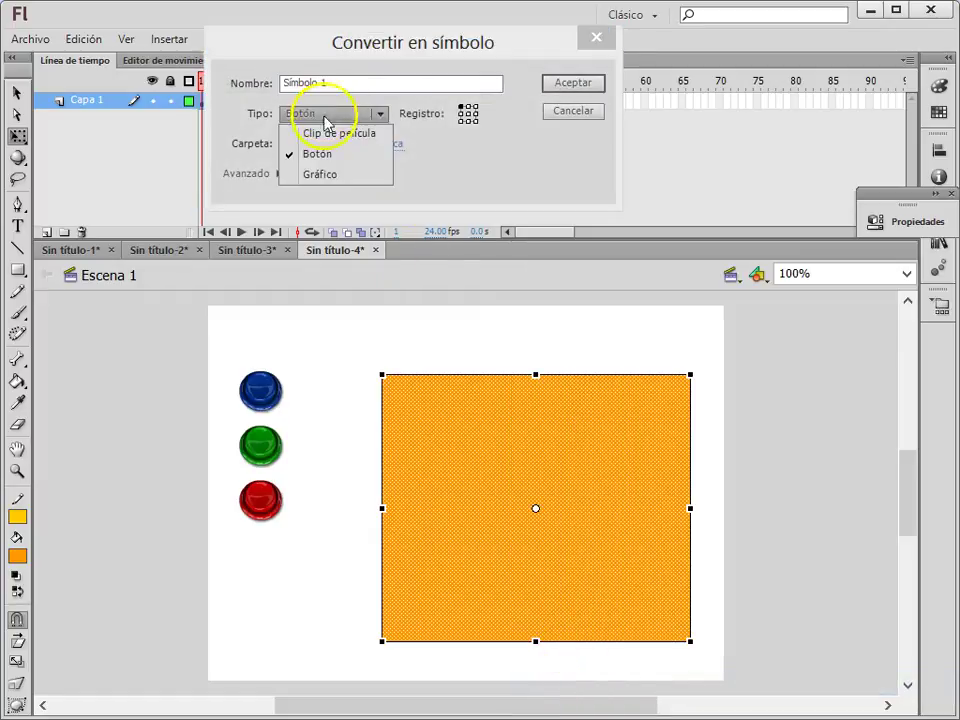
{"action": "left_click", "coordinate": [332, 131]}
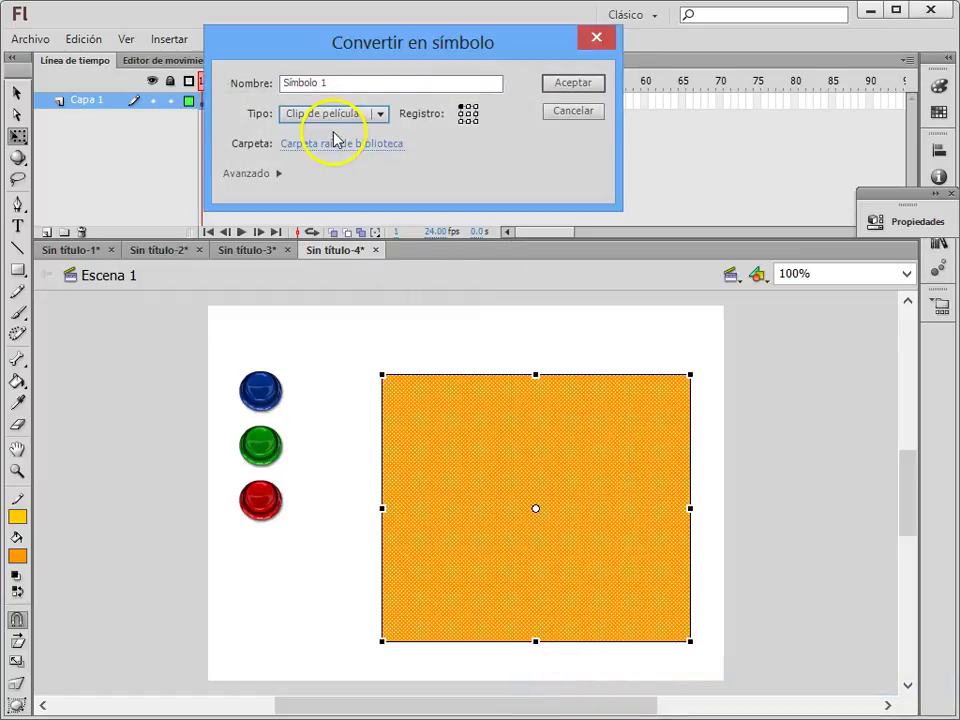
{"action": "left_click", "coordinate": [578, 84]}
{"action": "left_click", "coordinate": [344, 350]}
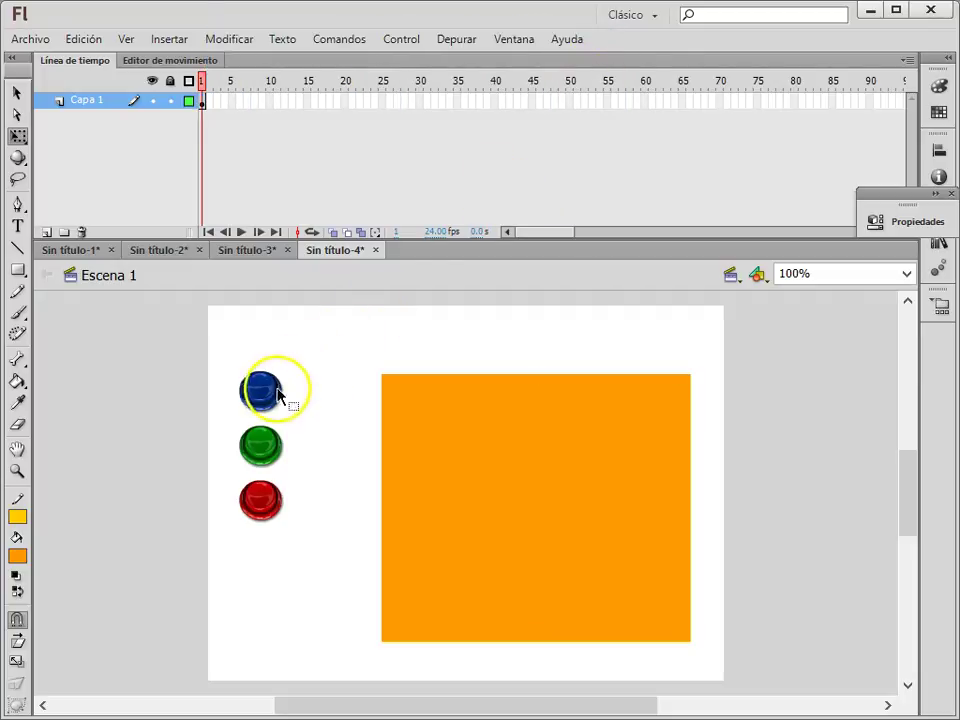
- Give the orange panel's movie clip the instance name ver, and move the properties clear of the buttons
{"action": "left_click", "coordinate": [266, 397]}
{"action": "left_click_drag", "start_coordinate": [268, 398], "coordinate": [309, 389]}
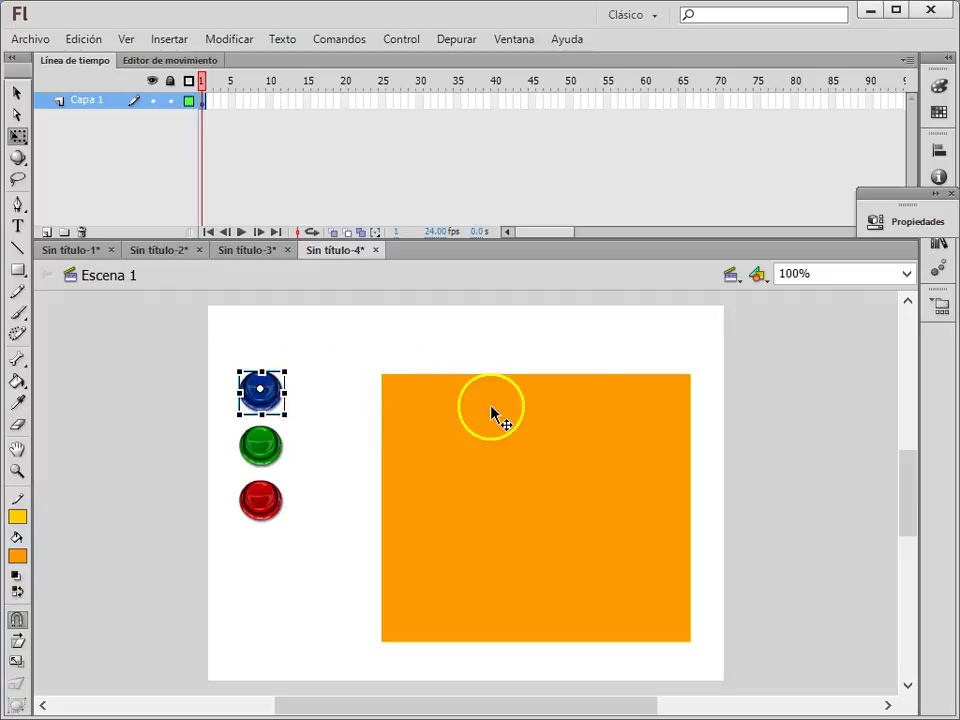
{"action": "left_click_drag", "start_coordinate": [884, 198], "coordinate": [686, 140]}
{"action": "left_click", "coordinate": [703, 165]}
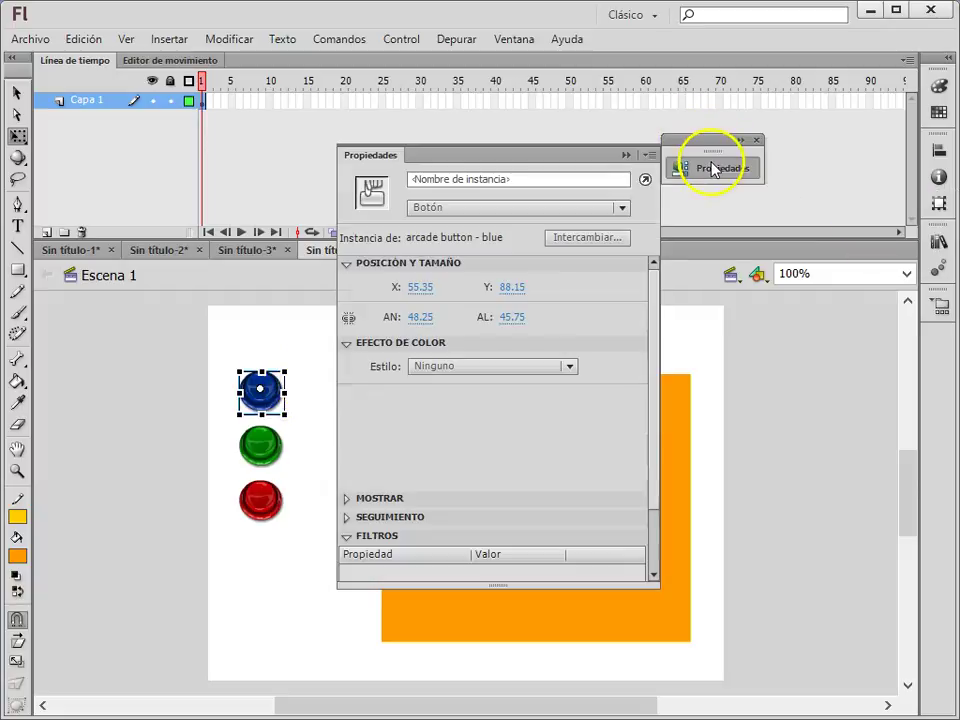
{"action": "left_click", "coordinate": [656, 615]}
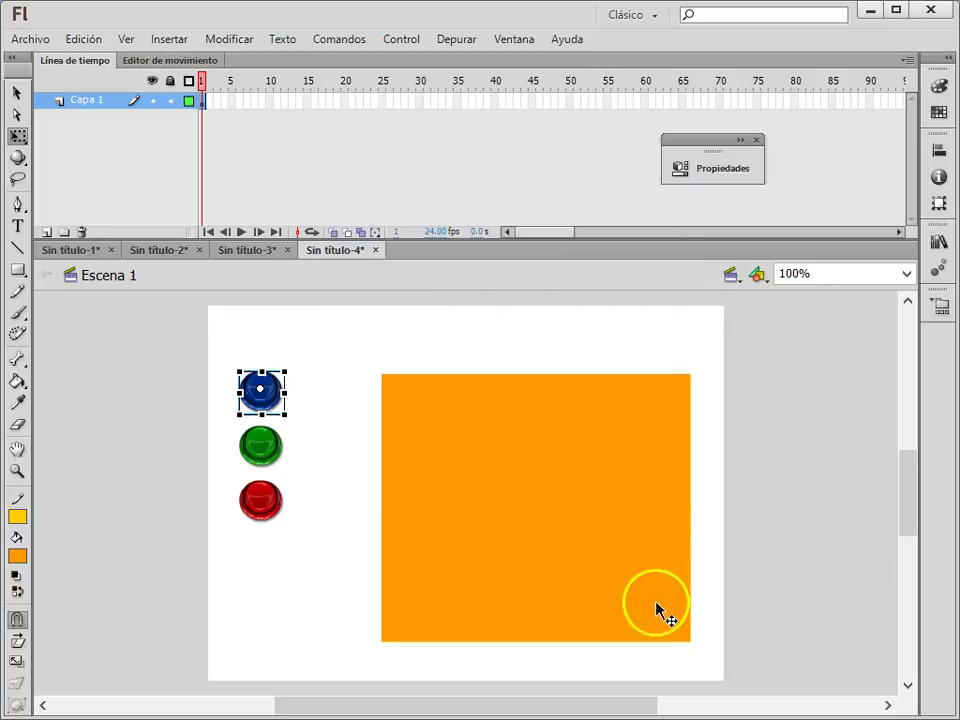
{"action": "left_click", "coordinate": [656, 615]}
{"action": "left_click", "coordinate": [708, 168]}
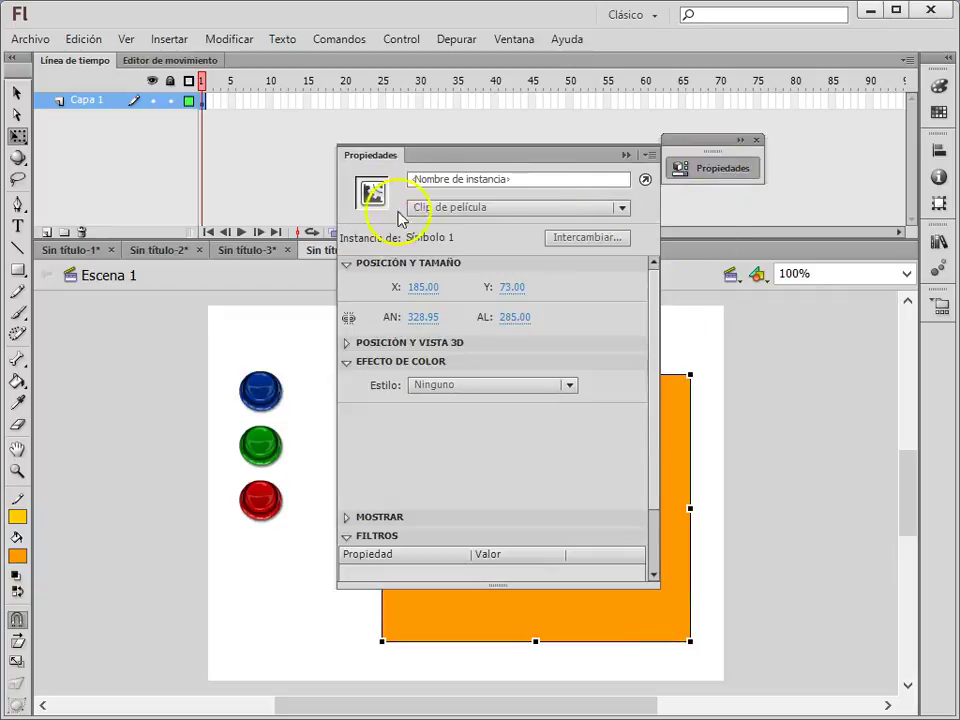
{"action": "left_click", "coordinate": [424, 180]}
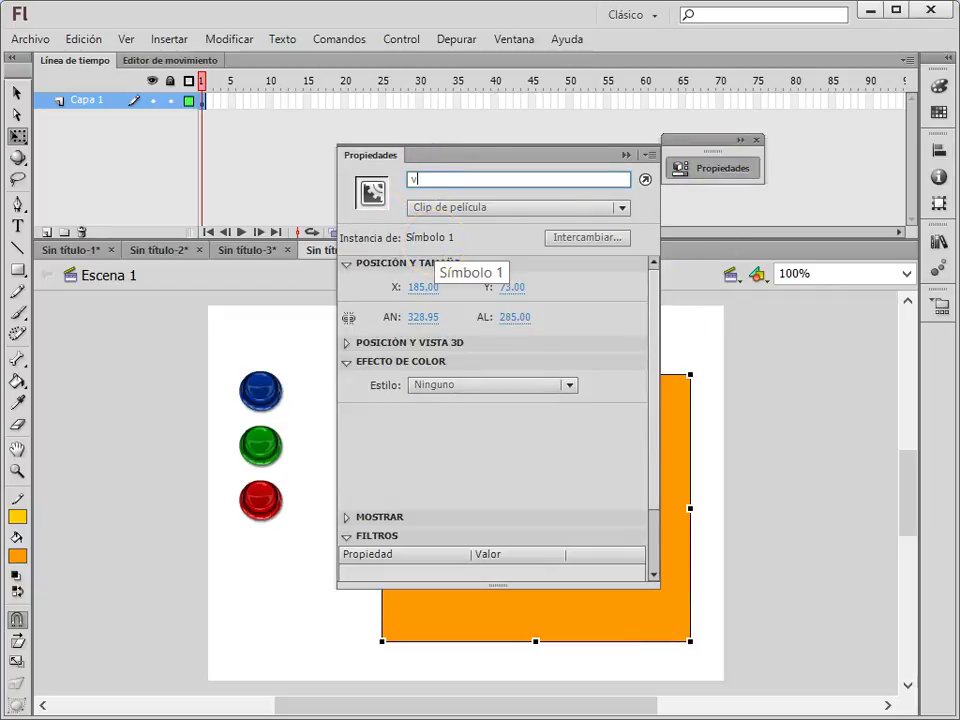
{"action": "left_click", "coordinate": [480, 268]}
{"action": "left_click_drag", "start_coordinate": [522, 160], "coordinate": [825, 279]}
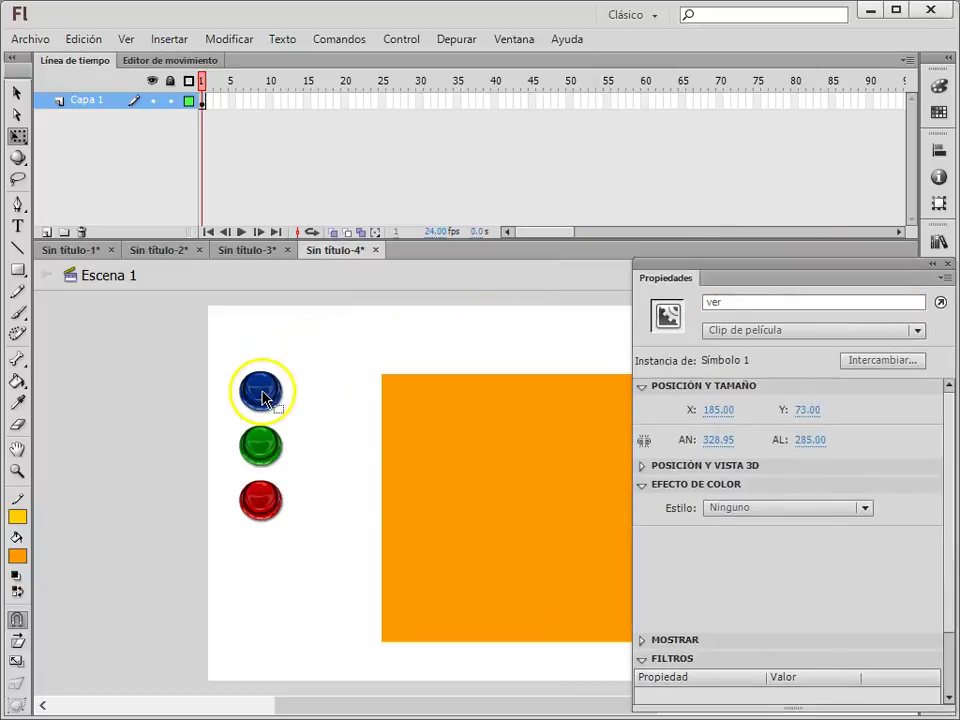
- Check the blue button's instance properties, and reselect the orange movie clip
{"action": "left_click", "coordinate": [262, 398]}
{"action": "left_click", "coordinate": [365, 390]}
{"action": "left_click", "coordinate": [259, 390]}
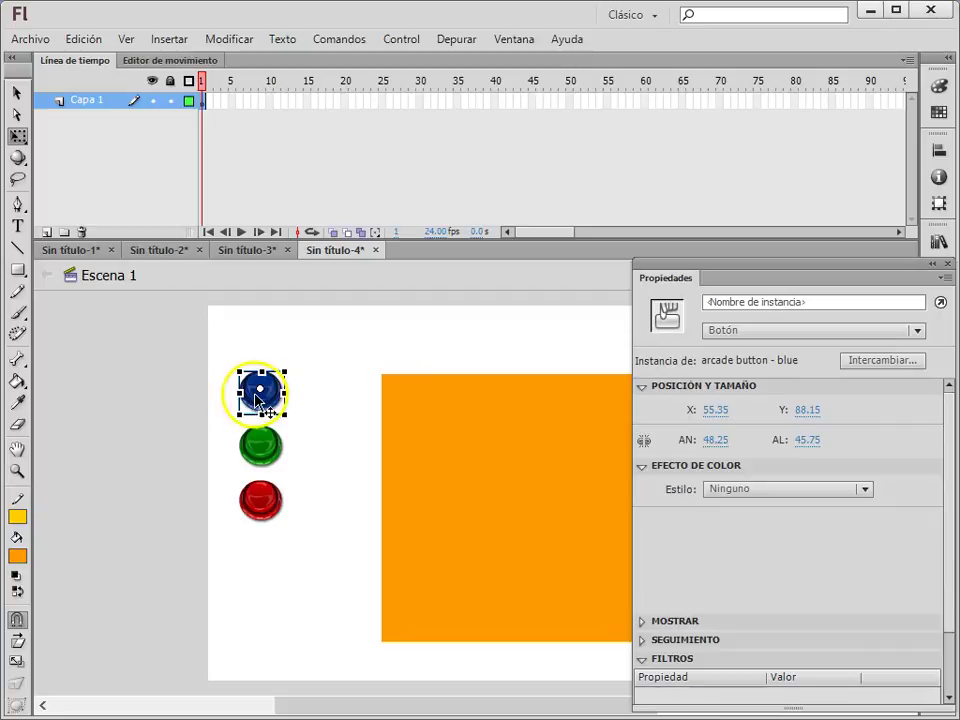
{"action": "left_click", "coordinate": [414, 408]}
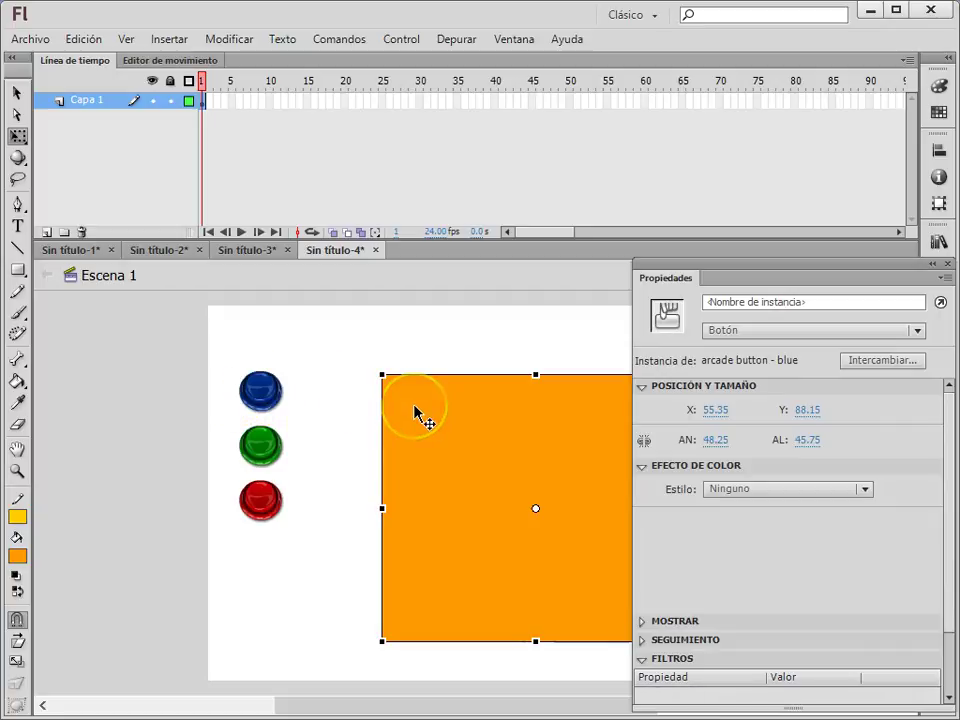
- Inside the orange panel's movie clip, add a keyframe at frame 2 and fill its rectangle with blue #0000CC
{"action": "left_click", "coordinate": [214, 99]}
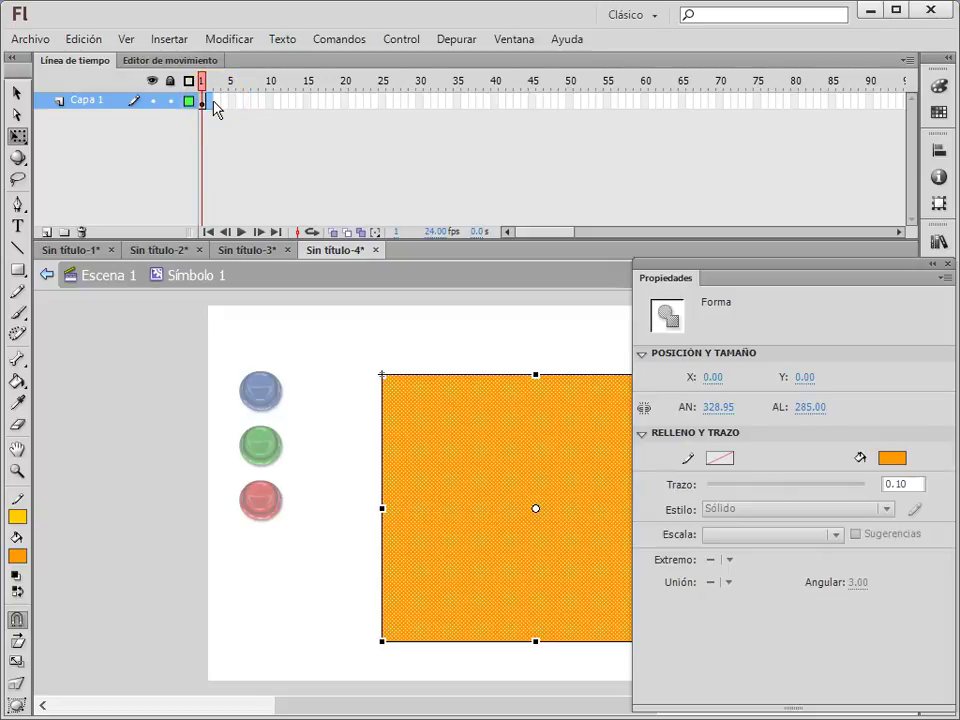
{"action": "left_click", "coordinate": [137, 262]}
{"action": "key", "text": "F6"}
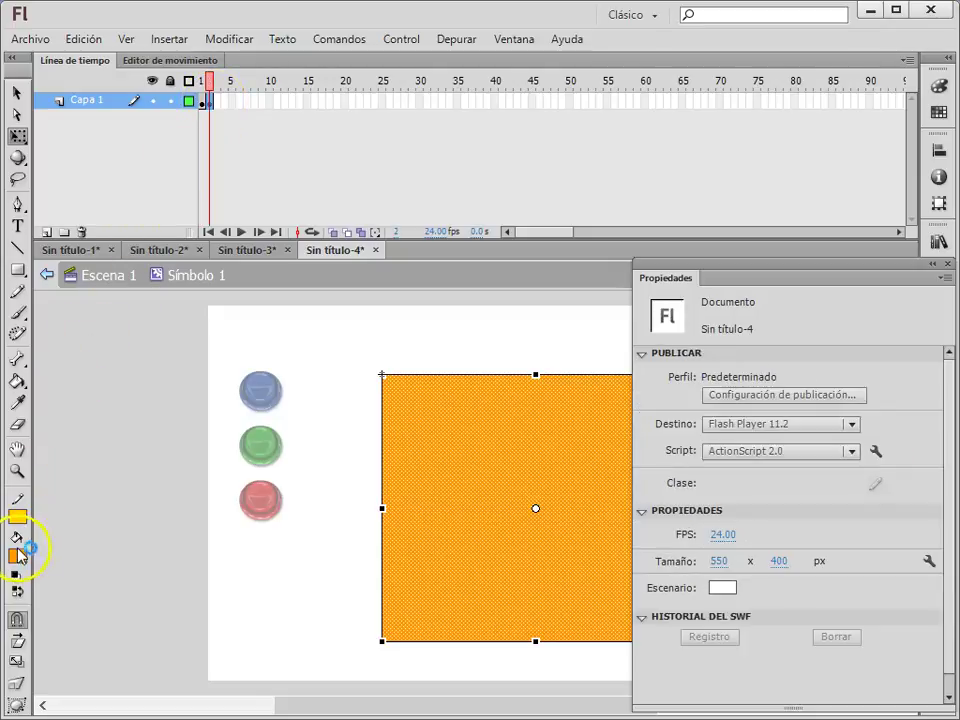
{"action": "left_click", "coordinate": [17, 557]}
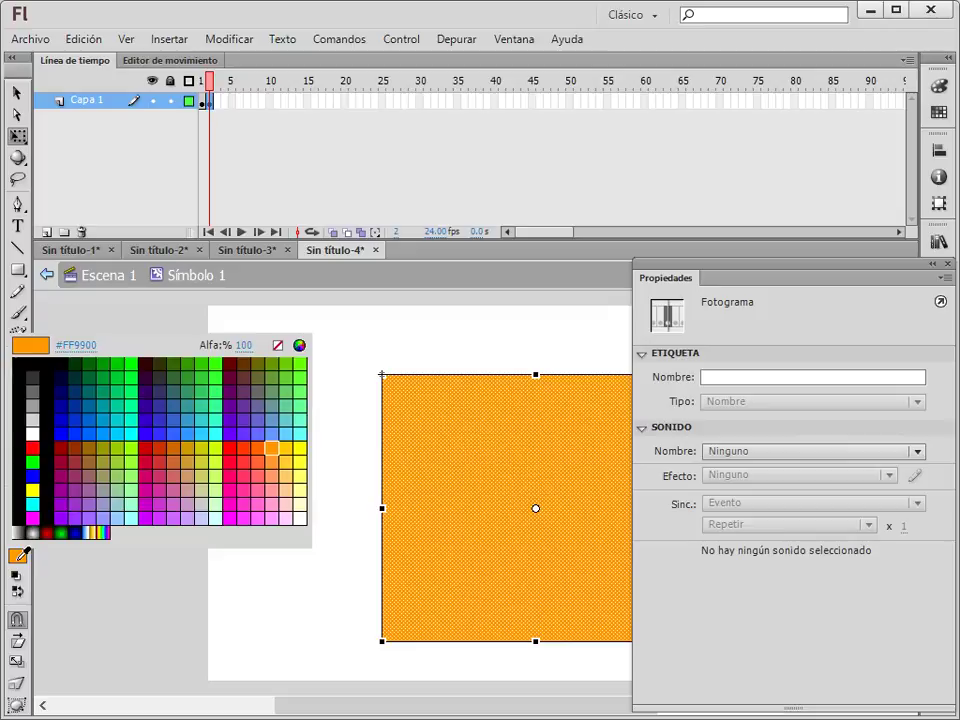
{"action": "left_click", "coordinate": [61, 419]}
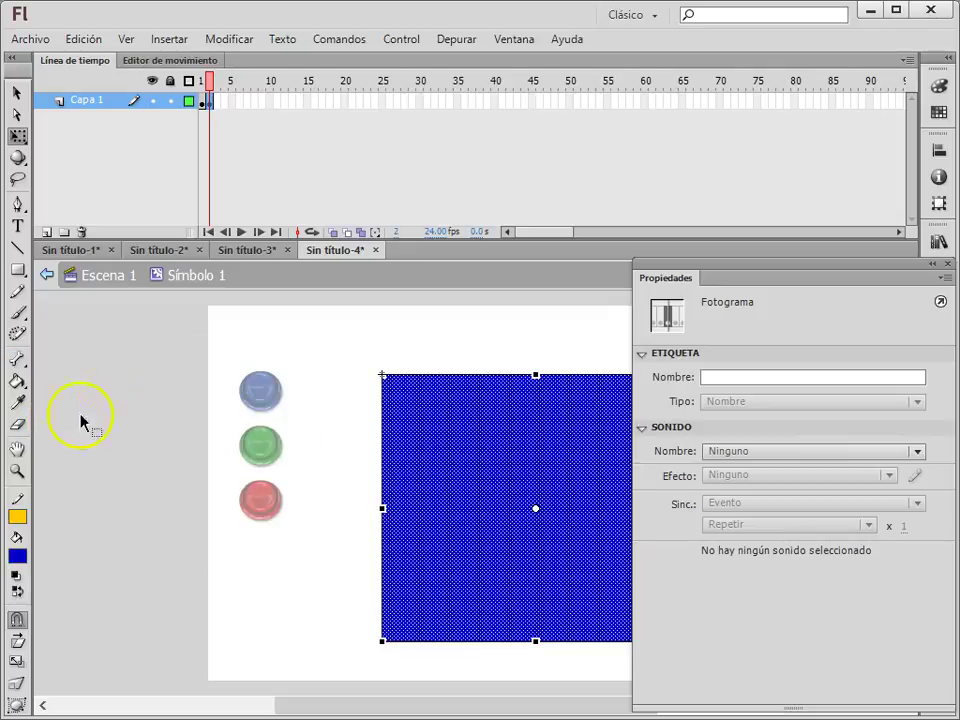
- Add a keyframe at frame 3 of the panel clip and fill its rectangle with green #009966
{"action": "key", "text": "F6"}
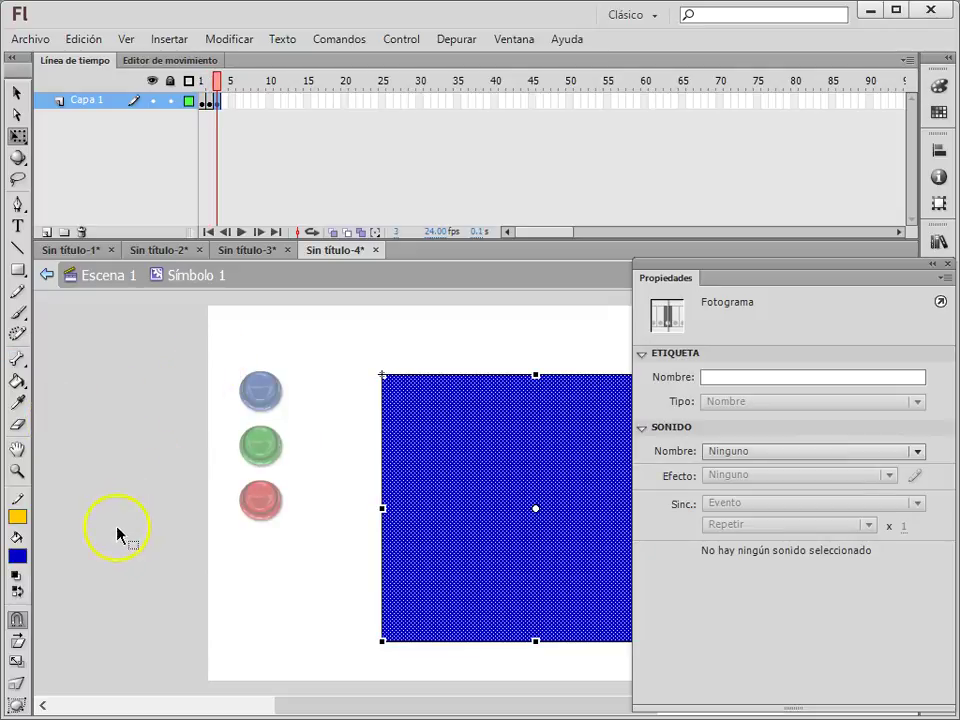
{"action": "left_click", "coordinate": [25, 560]}
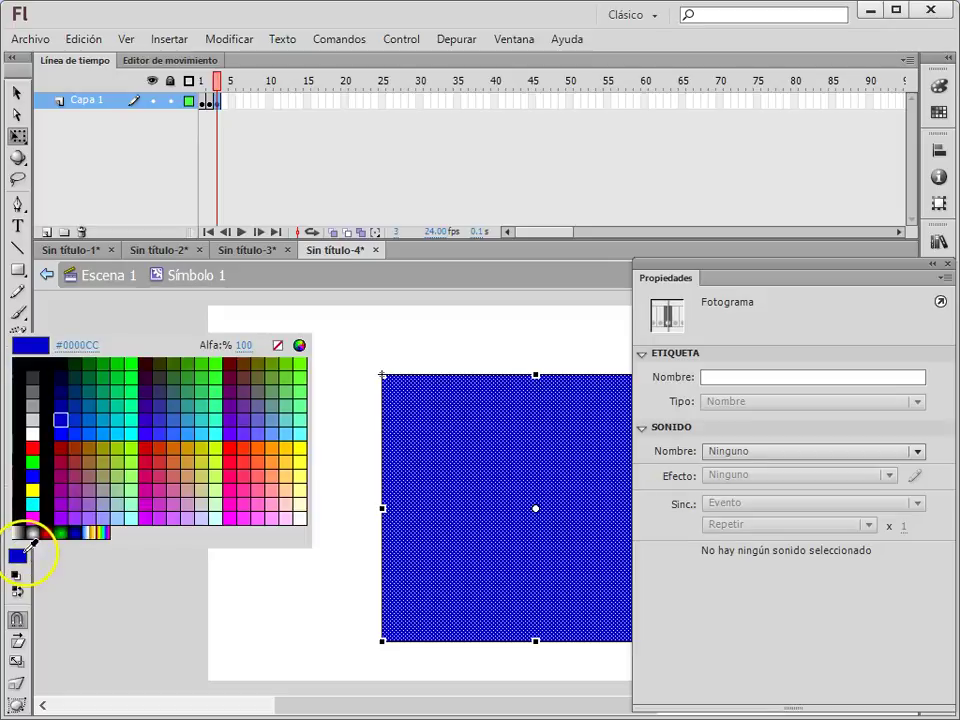
{"action": "left_click", "coordinate": [111, 392]}
- Add a keyframe at frame 4 with a dark red rectangle fill, and return to the main scene
{"action": "key", "text": "F6"}
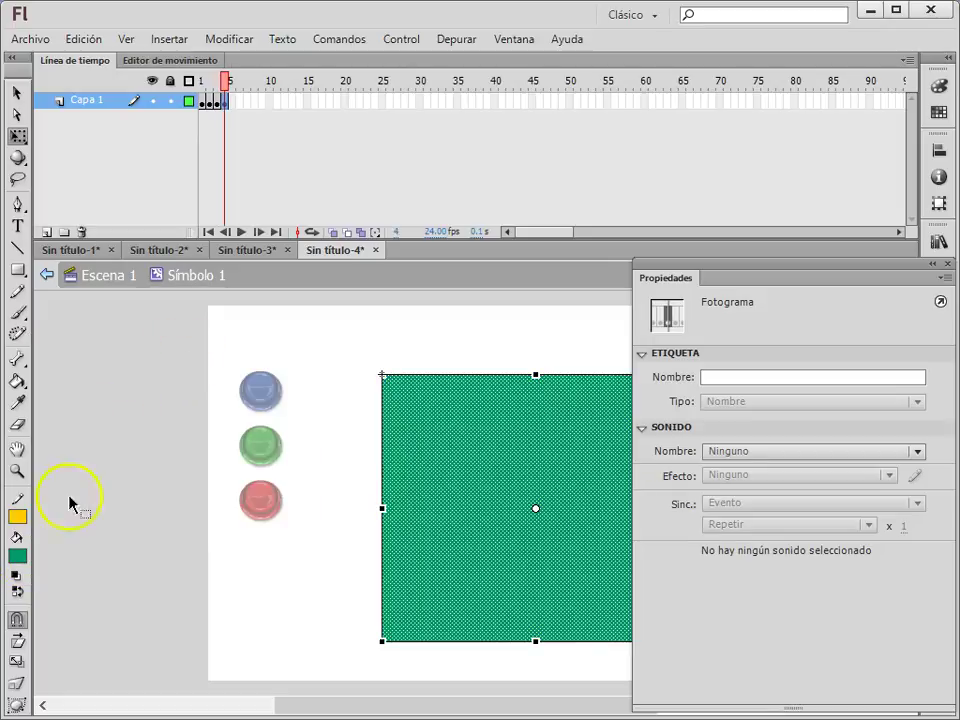
{"action": "left_click", "coordinate": [19, 564]}
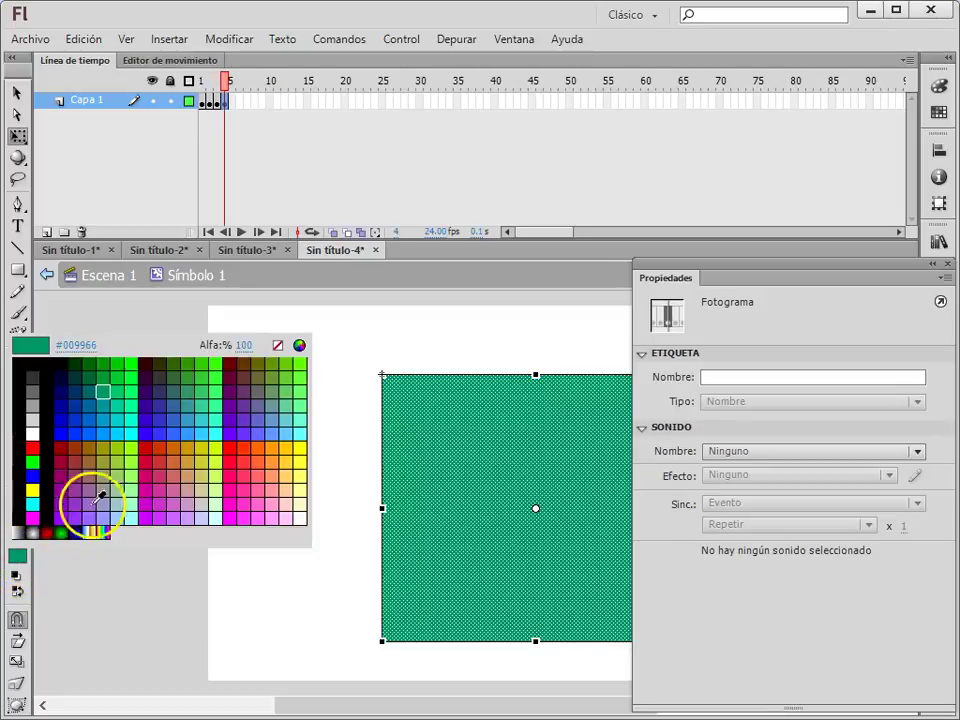
{"action": "left_click", "coordinate": [70, 445]}
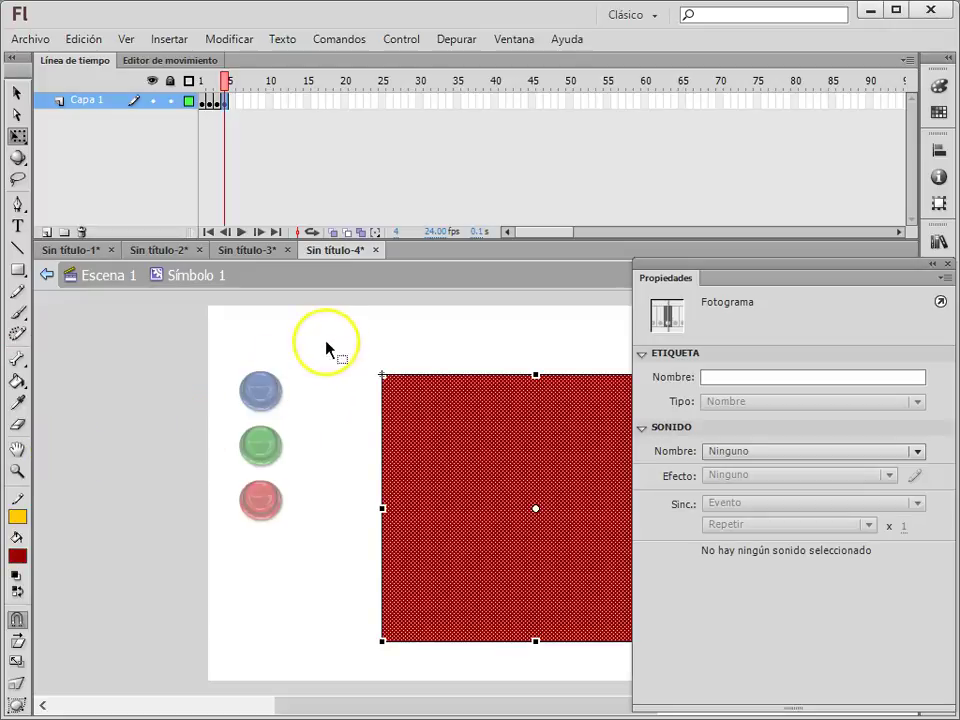
{"action": "left_click", "coordinate": [363, 345]}
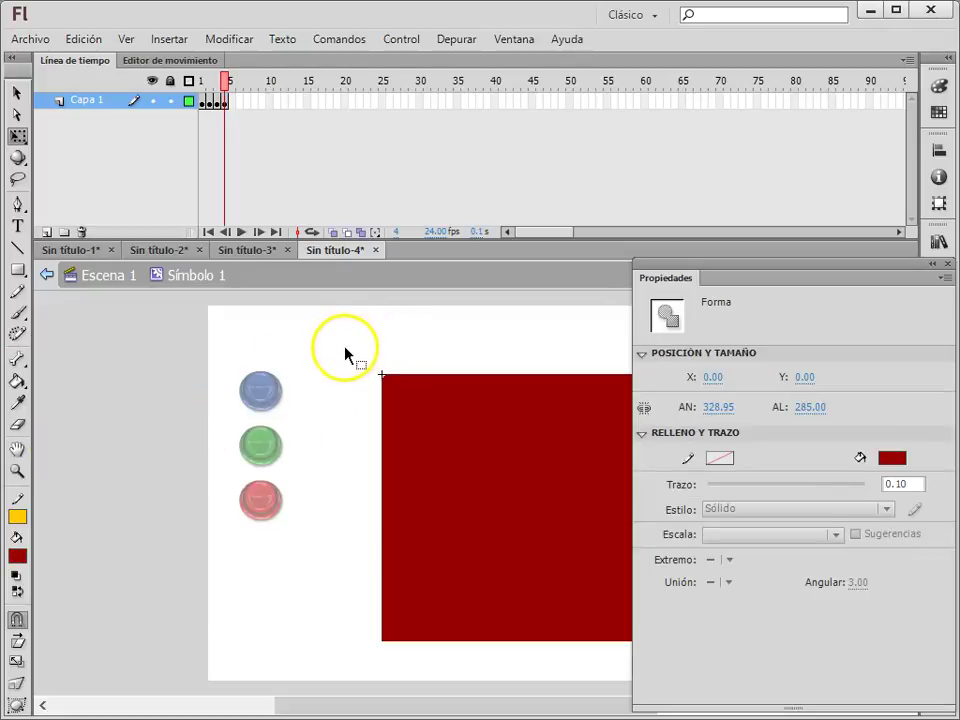
{"action": "left_click", "coordinate": [320, 383]}
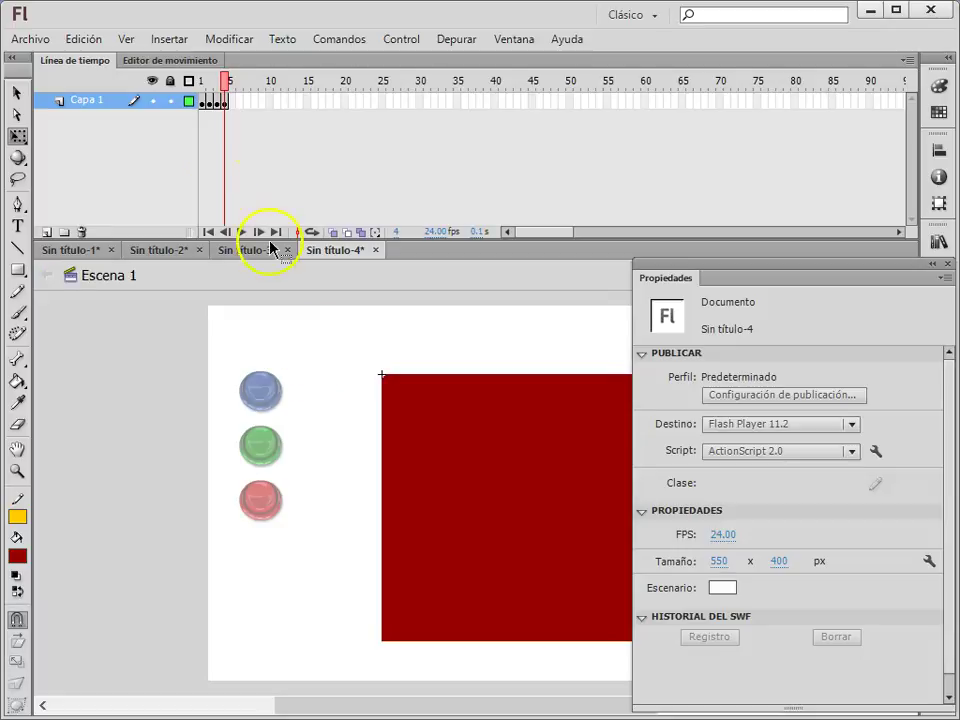
- Add a stop action to frame 1 inside the orange panel's movie clip, and collapse the actions editor
{"action": "left_click", "coordinate": [200, 103]}
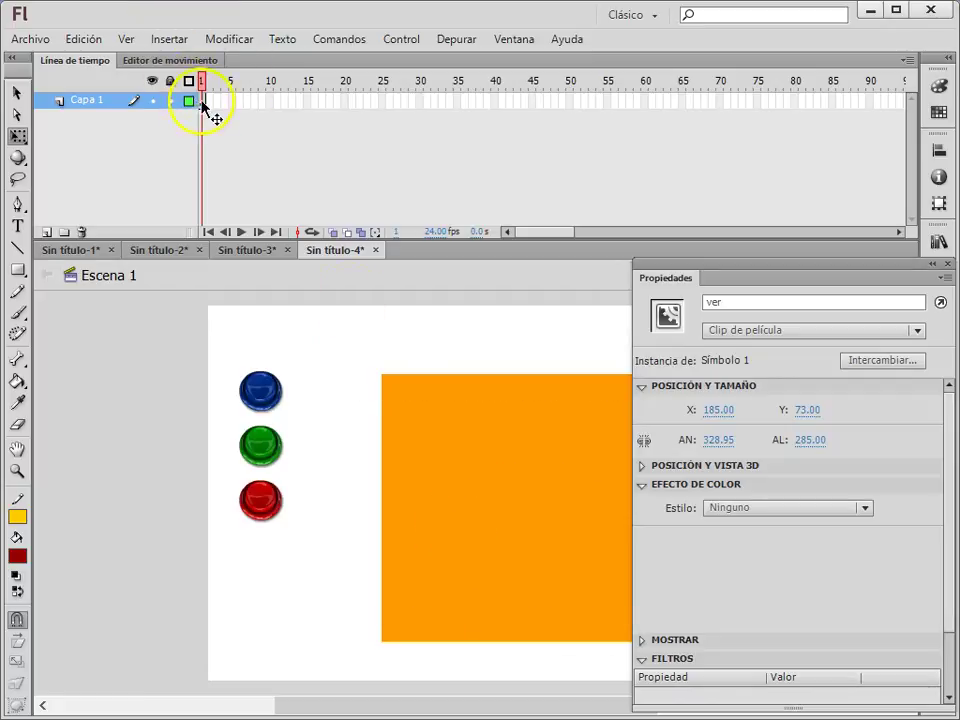
{"action": "key", "text": "ctrl+e"}
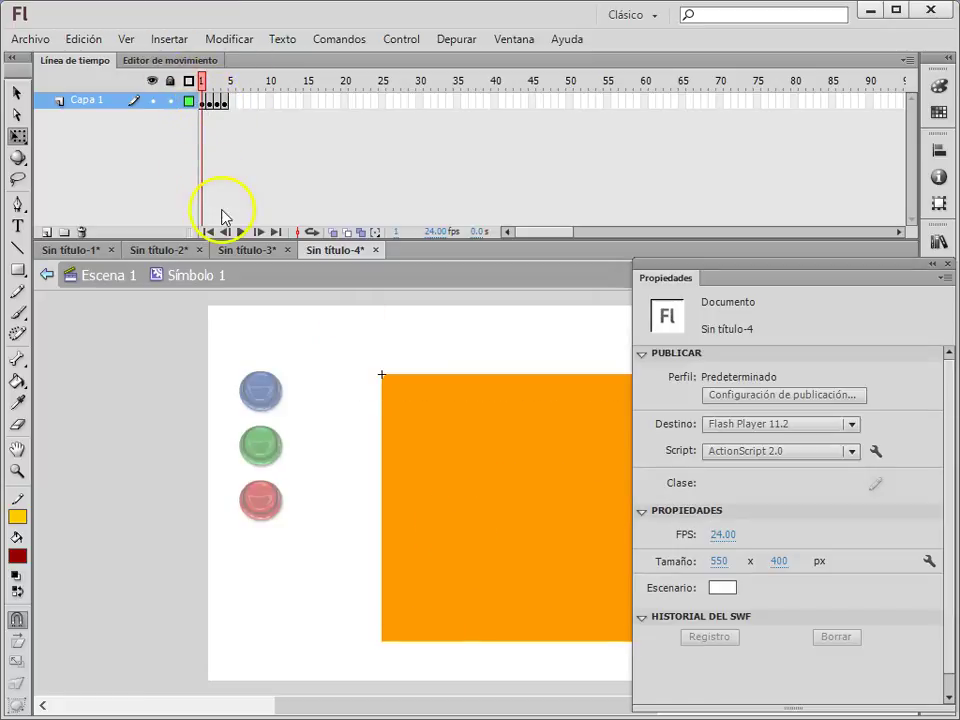
{"action": "right_click", "coordinate": [205, 108]}
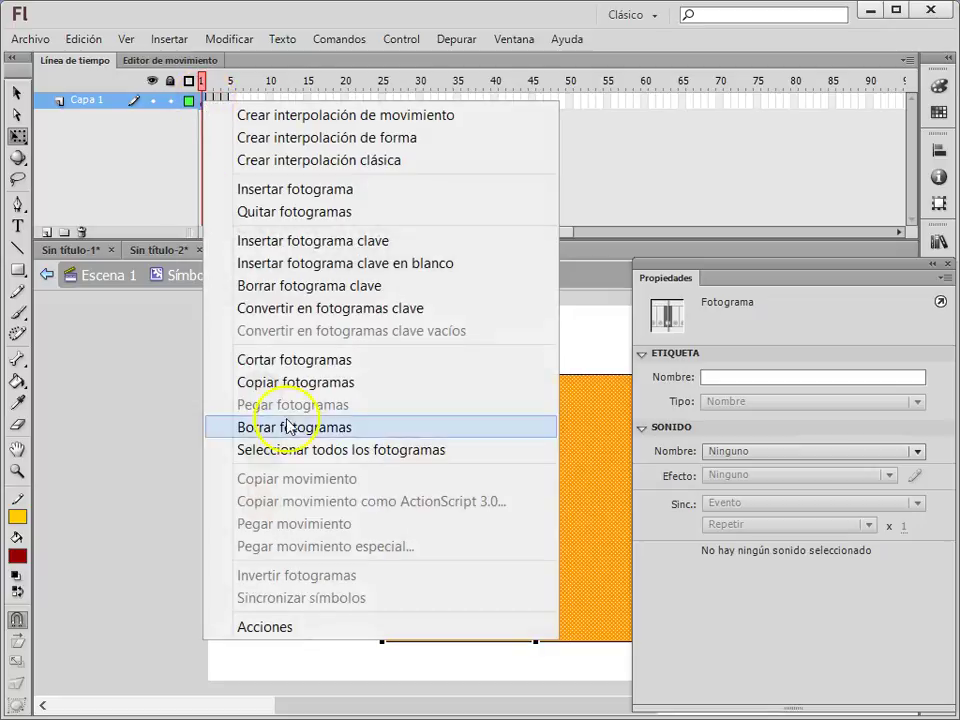
{"action": "left_click", "coordinate": [289, 627]}
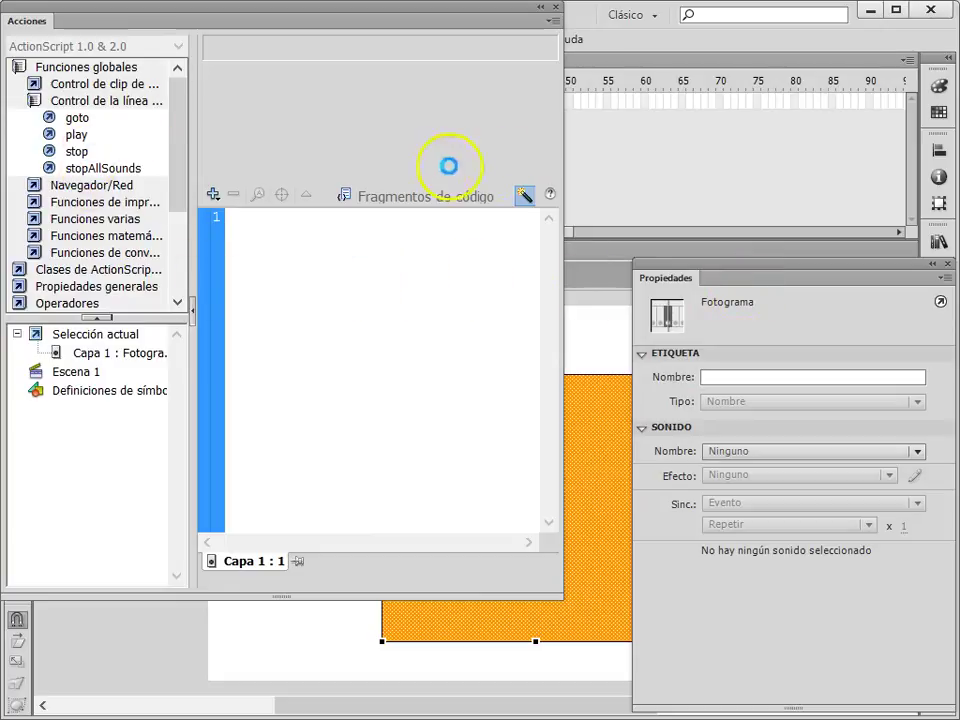
{"action": "left_click", "coordinate": [522, 195]}
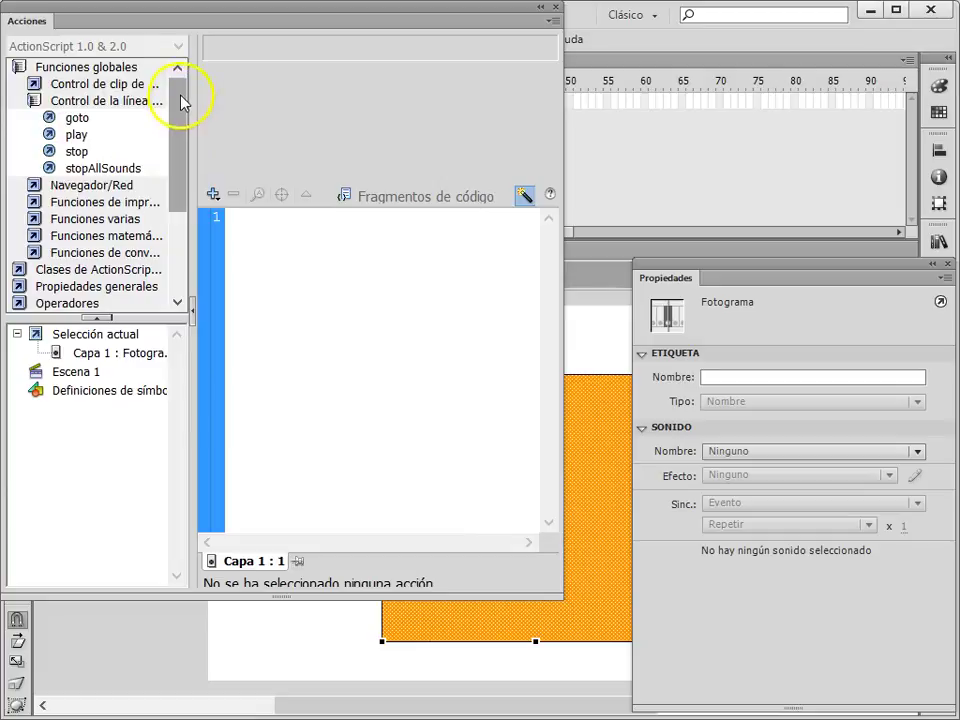
{"action": "left_click", "coordinate": [76, 153]}
{"action": "left_click_drag", "start_coordinate": [76, 155], "coordinate": [274, 236]}
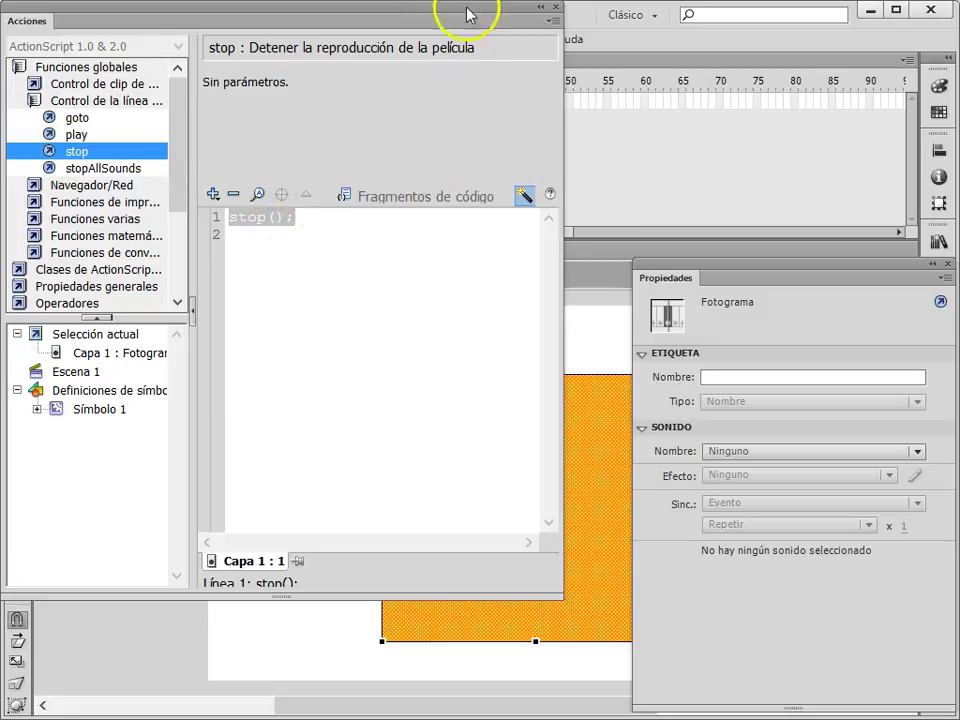
{"action": "left_click", "coordinate": [540, 11]}
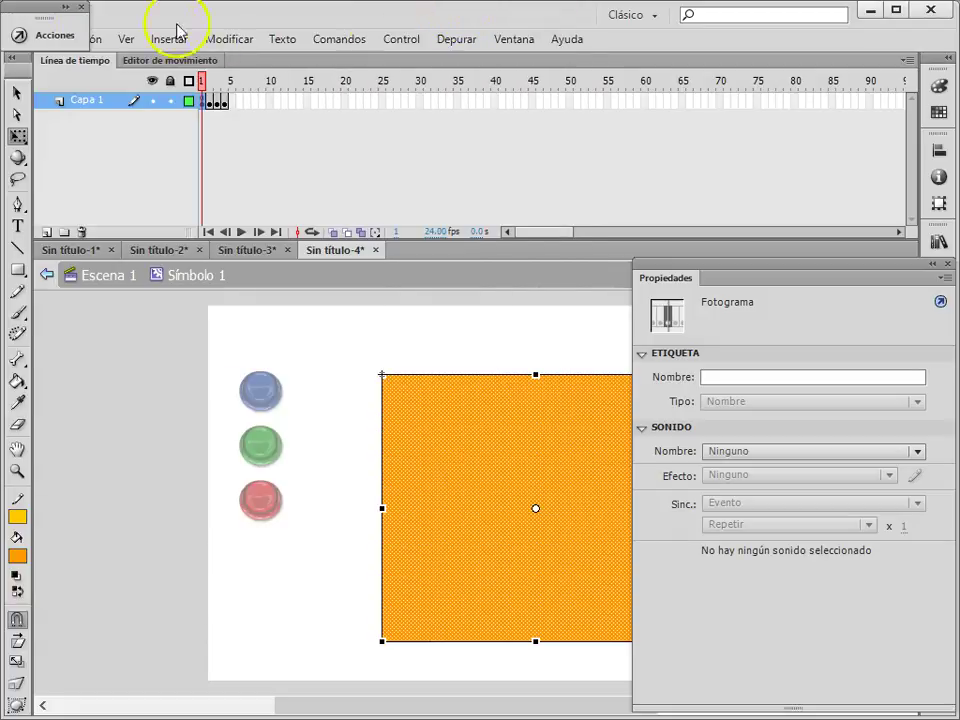
- Test the movie to check that the panel stays on its first frame, and close the preview
{"action": "left_click", "coordinate": [350, 375]}
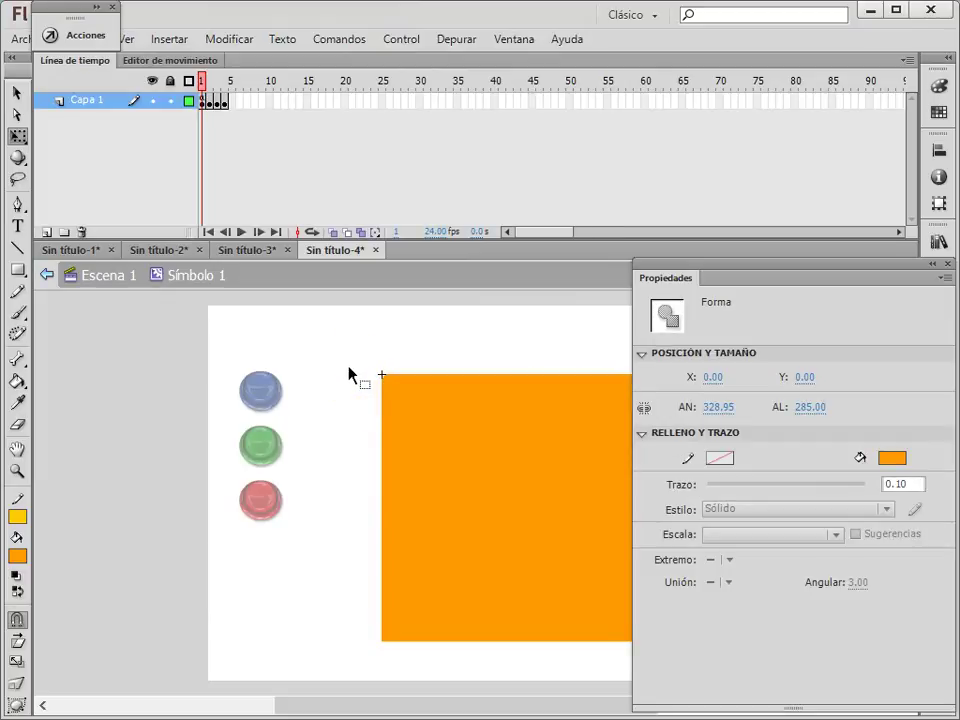
{"action": "key", "text": "ctrl+Return"}
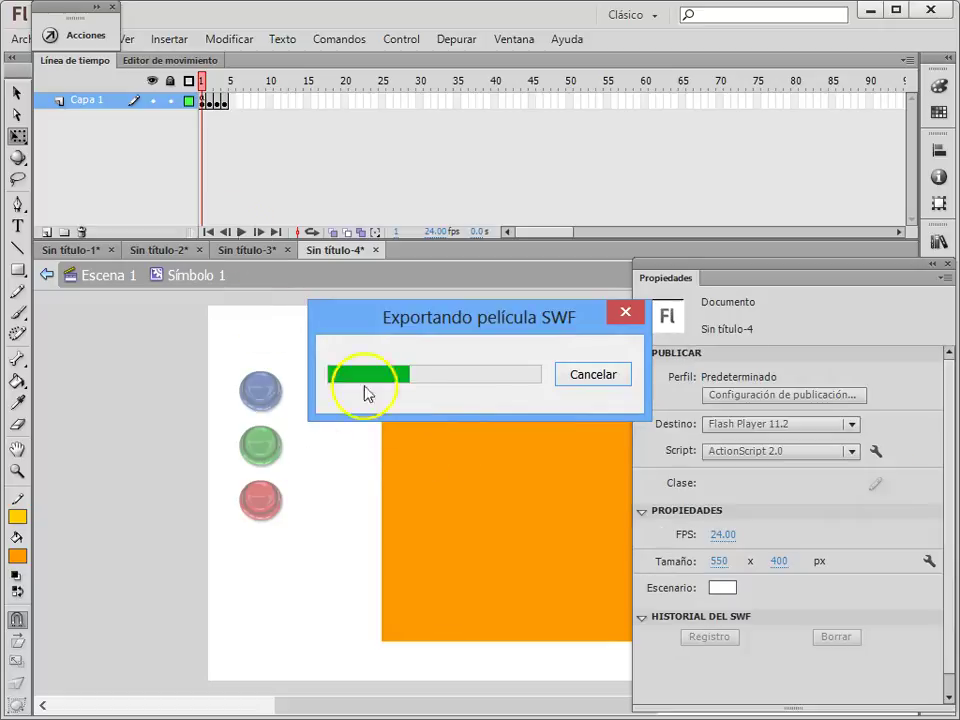
{"action": "left_click_drag", "start_coordinate": [756, 262], "coordinate": [890, 289]}
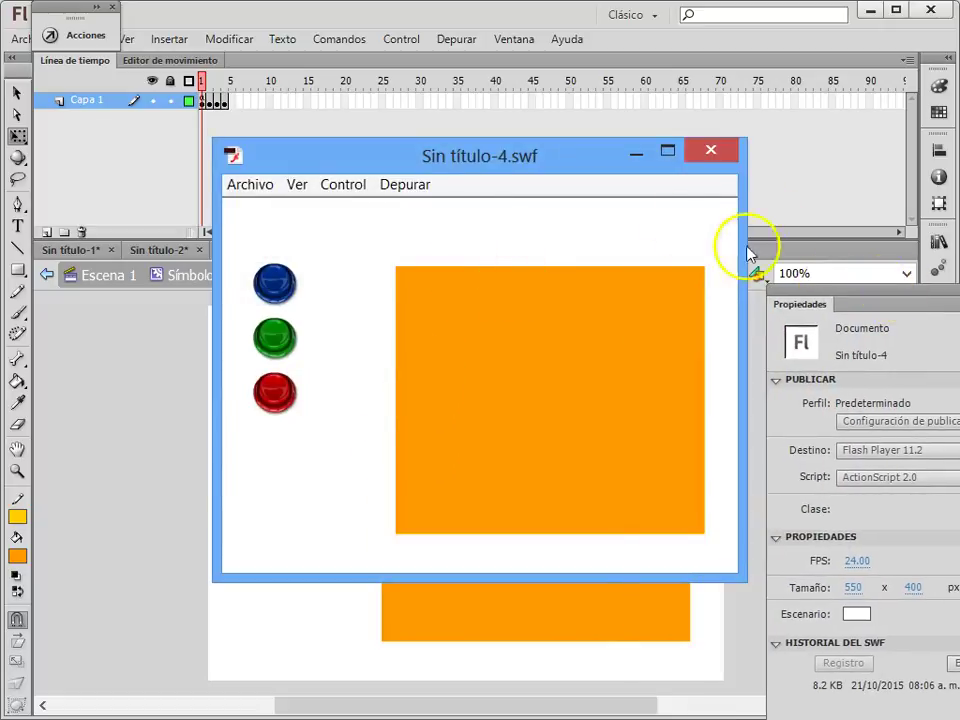
{"action": "left_click", "coordinate": [712, 152]}
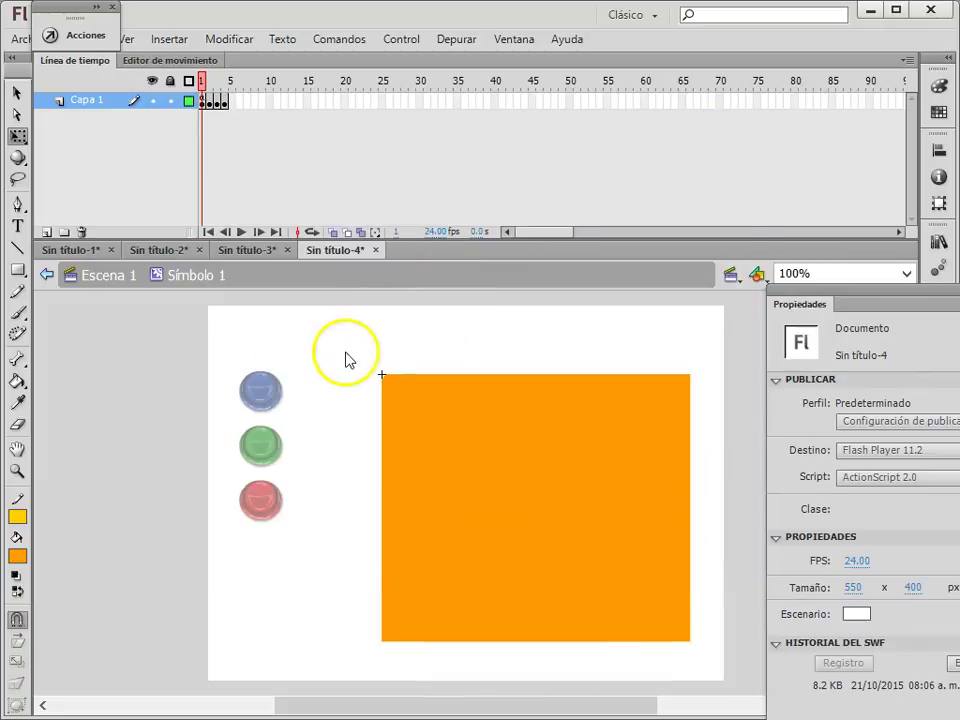
- Back in Escena 1, give the blue button a goto action on release, and turn off script assistance
{"action": "left_click", "coordinate": [108, 279]}
{"action": "left_click", "coordinate": [268, 388]}
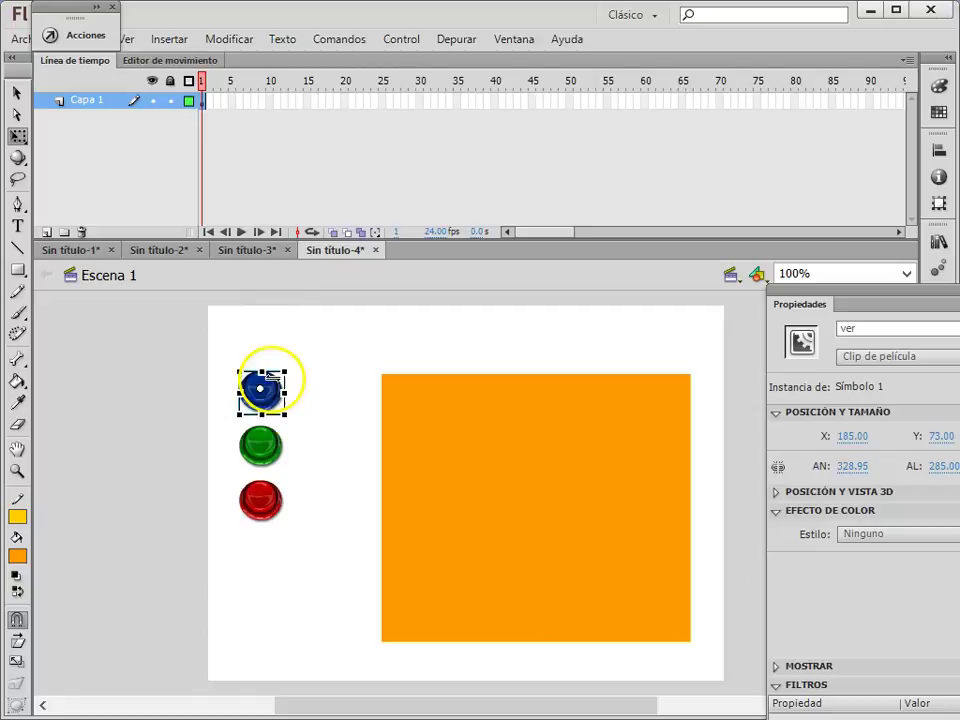
{"action": "left_click", "coordinate": [74, 36]}
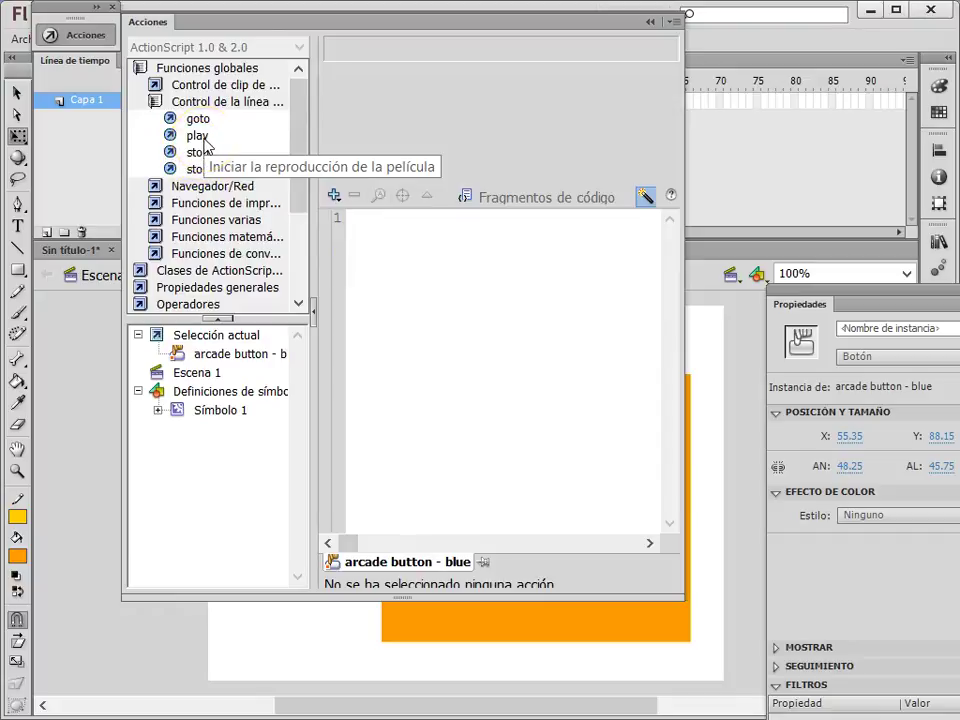
{"action": "double_click", "coordinate": [208, 120]}
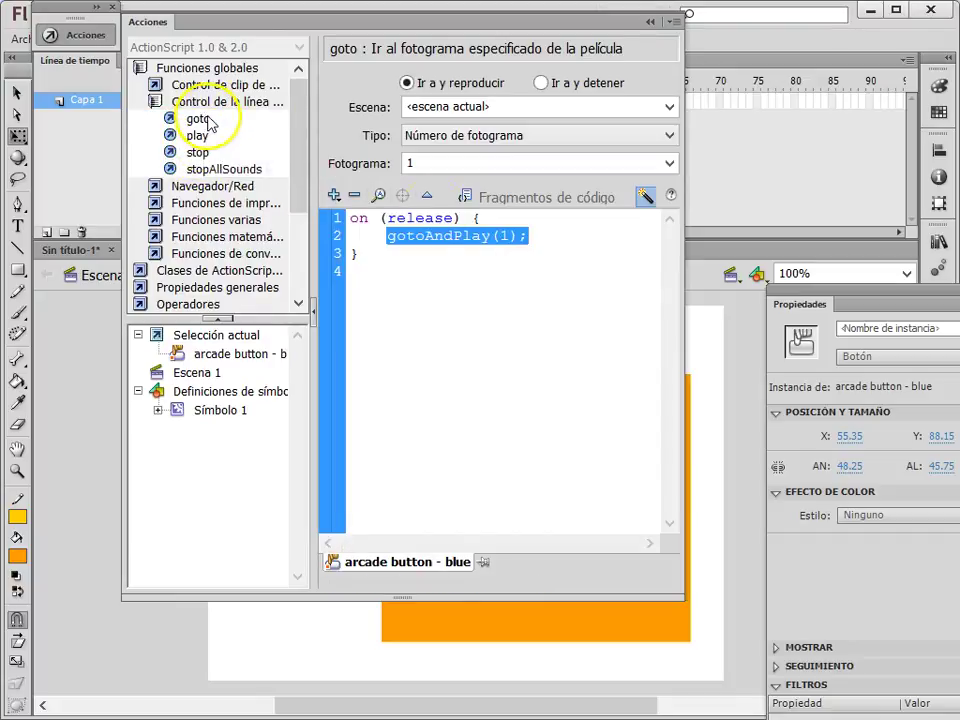
{"action": "left_click", "coordinate": [646, 200]}
{"action": "left_click", "coordinate": [395, 87]}
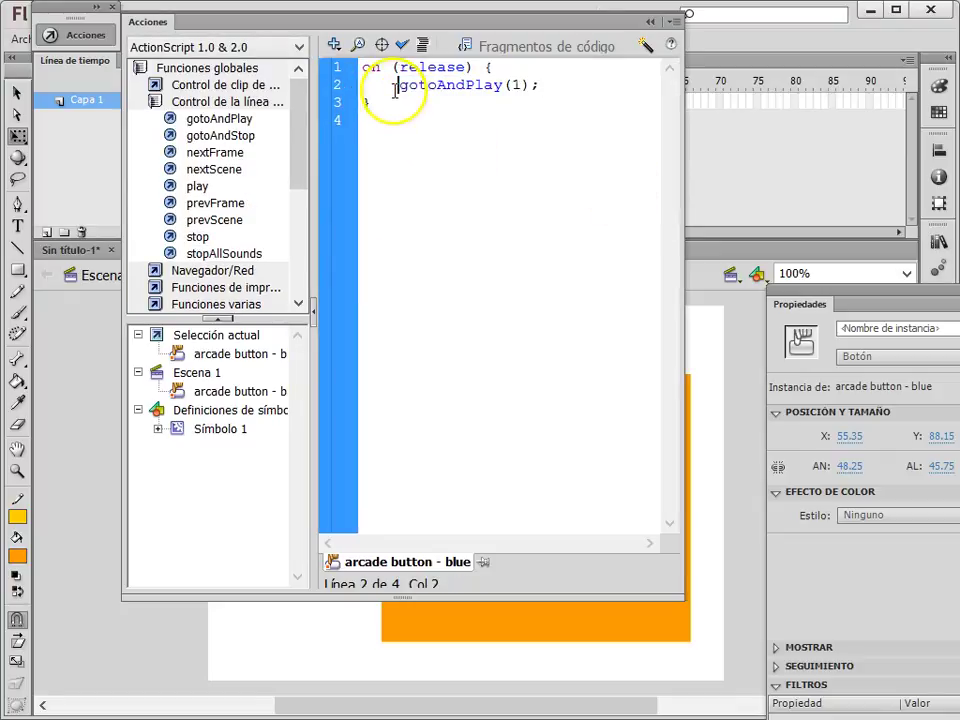
- Change the blue button's release action to ver.gotoAndStop(2), with the actions editor moved clear of the buttons
{"action": "left_click_drag", "start_coordinate": [409, 22], "coordinate": [639, 161]}
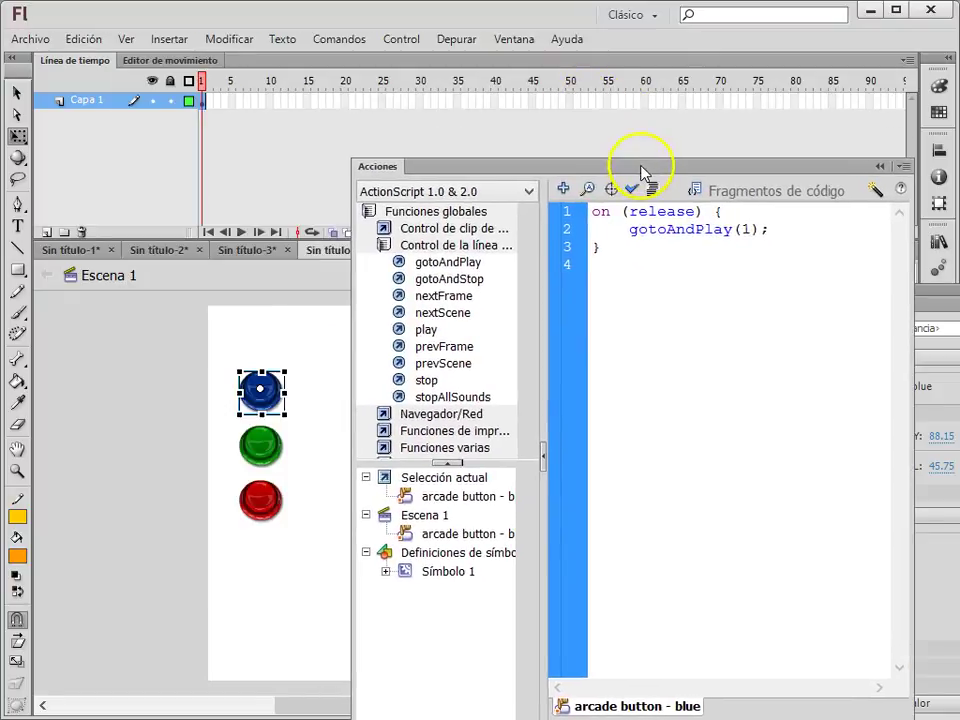
{"action": "double_click", "coordinate": [745, 230]}
{"action": "type", "text": "2"}
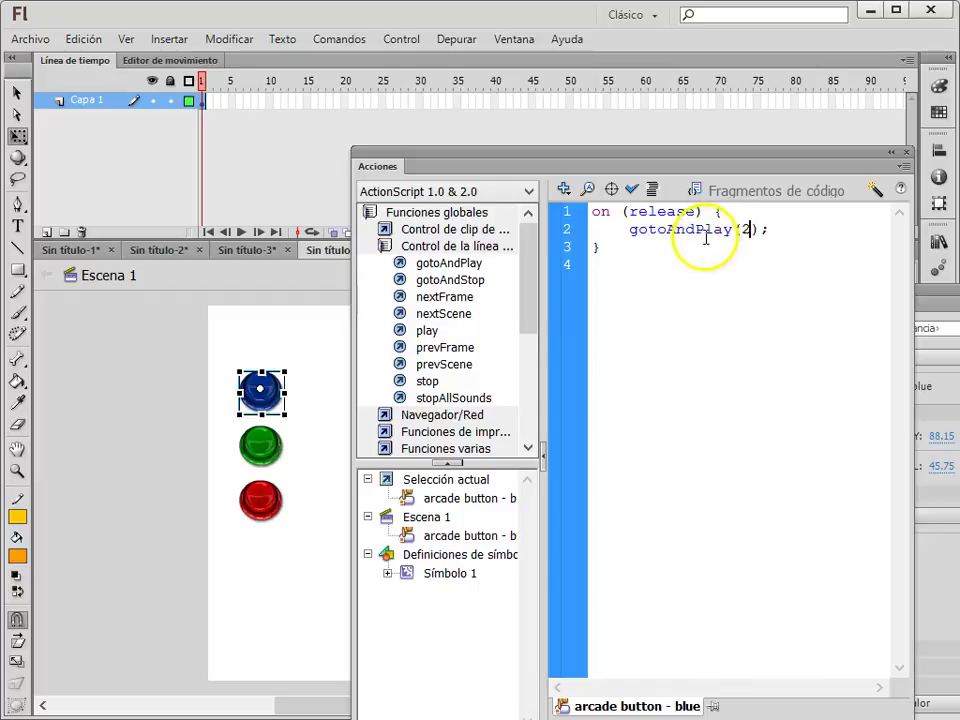
{"action": "left_click_drag", "start_coordinate": [695, 230], "coordinate": [727, 233]}
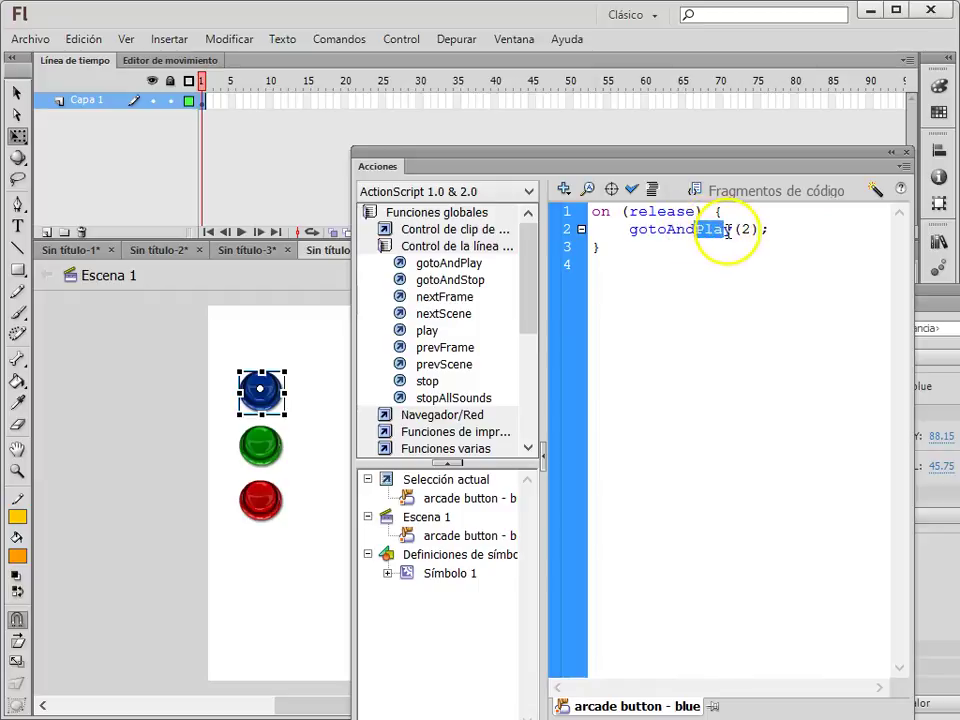
{"action": "type", "text": "Stop"}
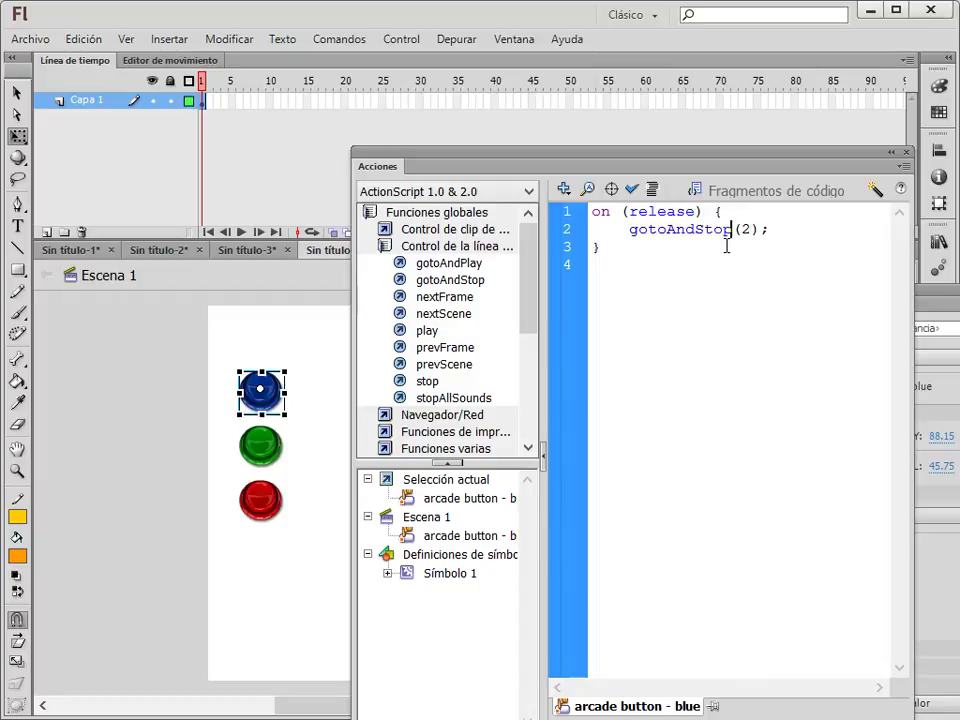
{"action": "left_click", "coordinate": [628, 230]}
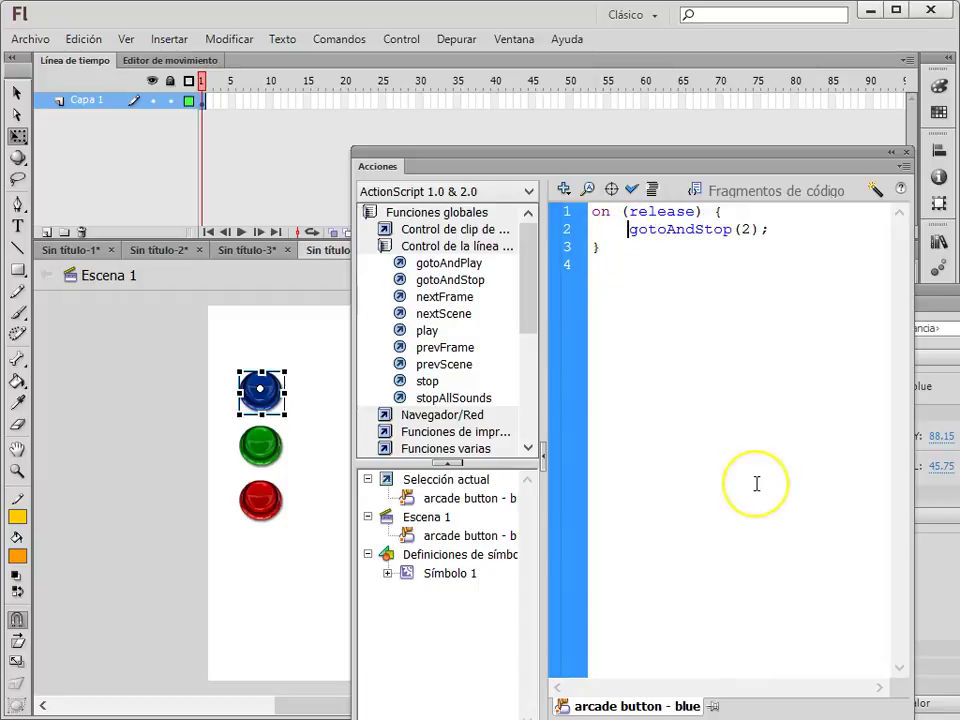
{"action": "type", "text": "."}
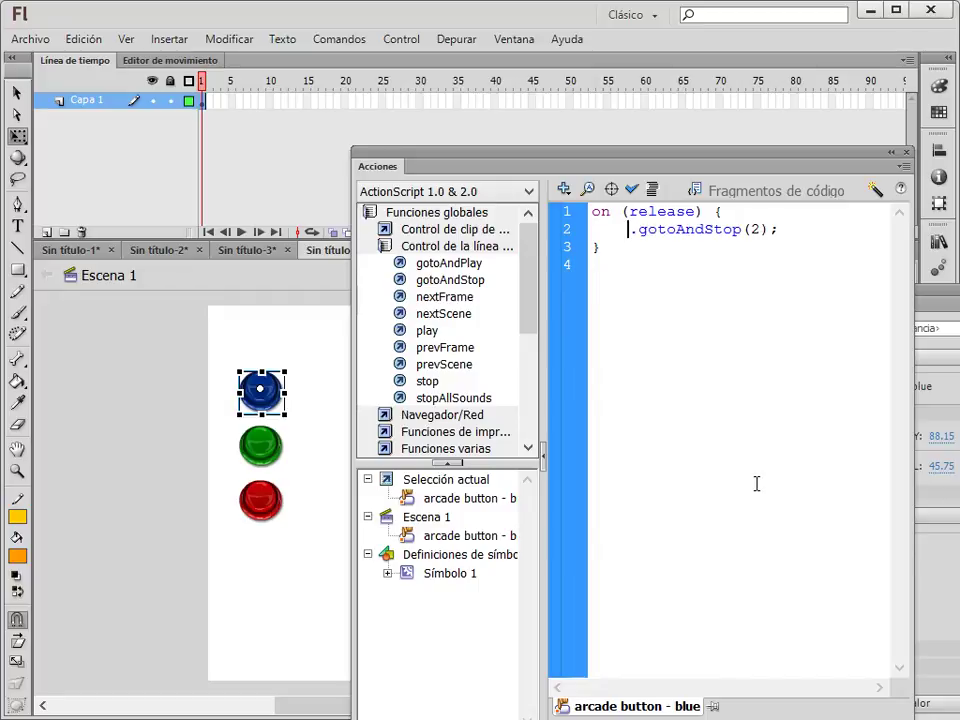
{"action": "type", "text": "ver"}
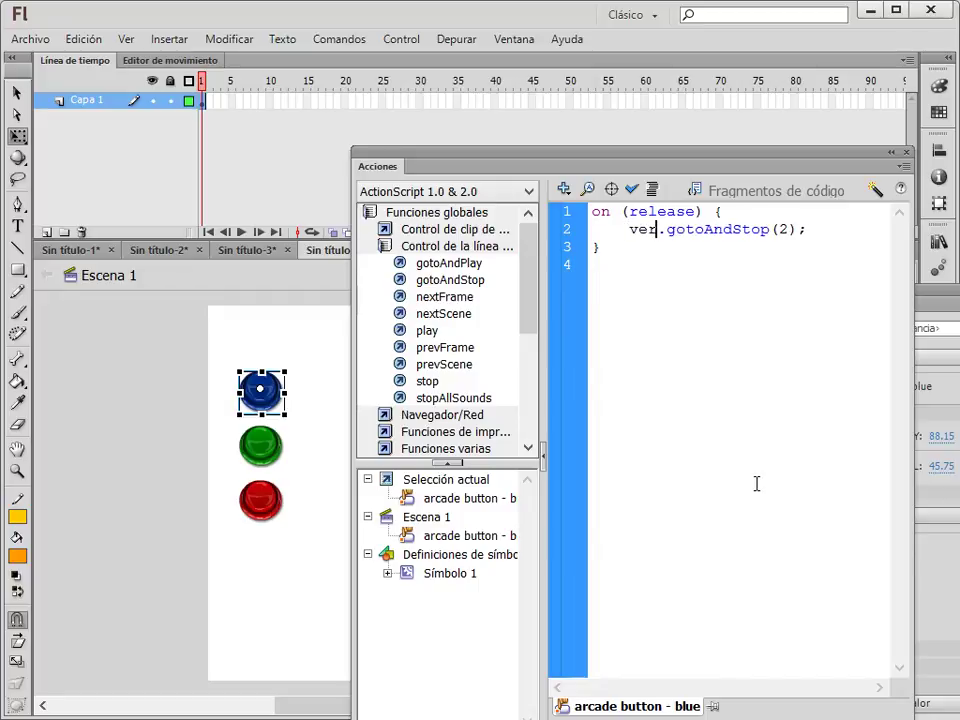
- Copy the blue button's entire on (release) script
{"action": "left_click_drag", "start_coordinate": [596, 293], "coordinate": [574, 168]}
{"action": "key", "text": "ctrl+c"}
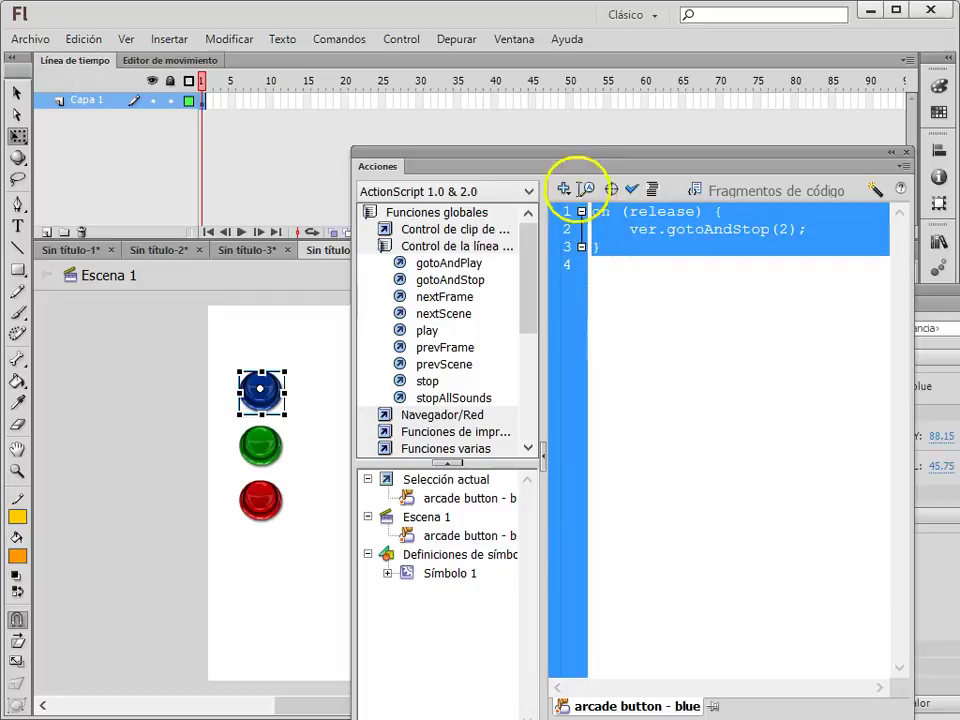
{"action": "left_click", "coordinate": [564, 189]}
{"action": "left_click", "coordinate": [697, 705]}
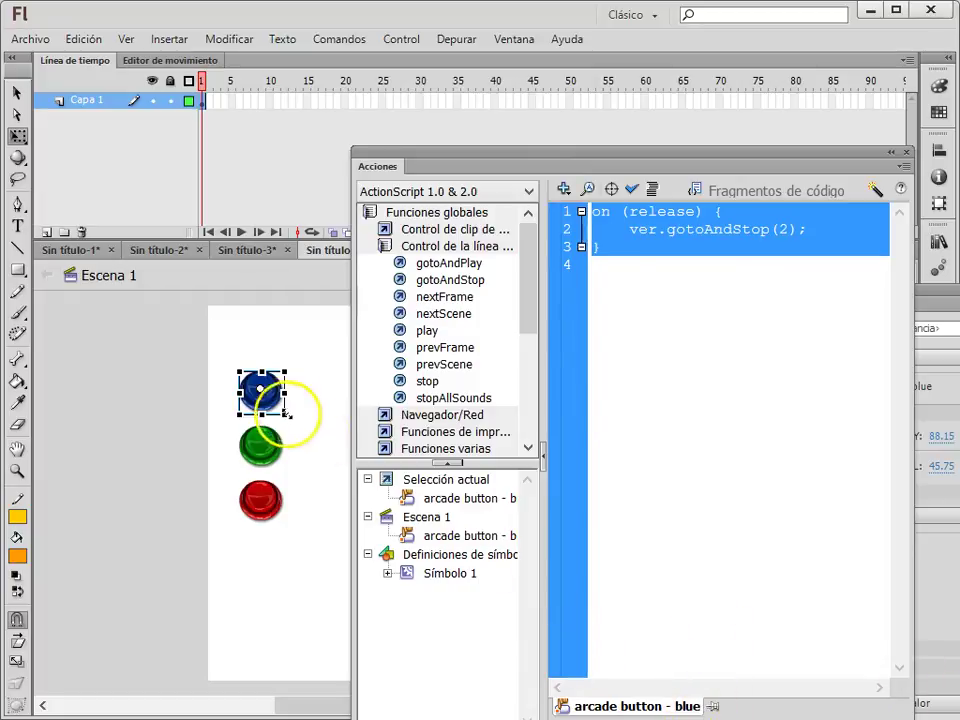
- Paste the copied release script onto the green button and change its action to ver.gotoAndStop(3)
{"action": "left_click", "coordinate": [281, 447]}
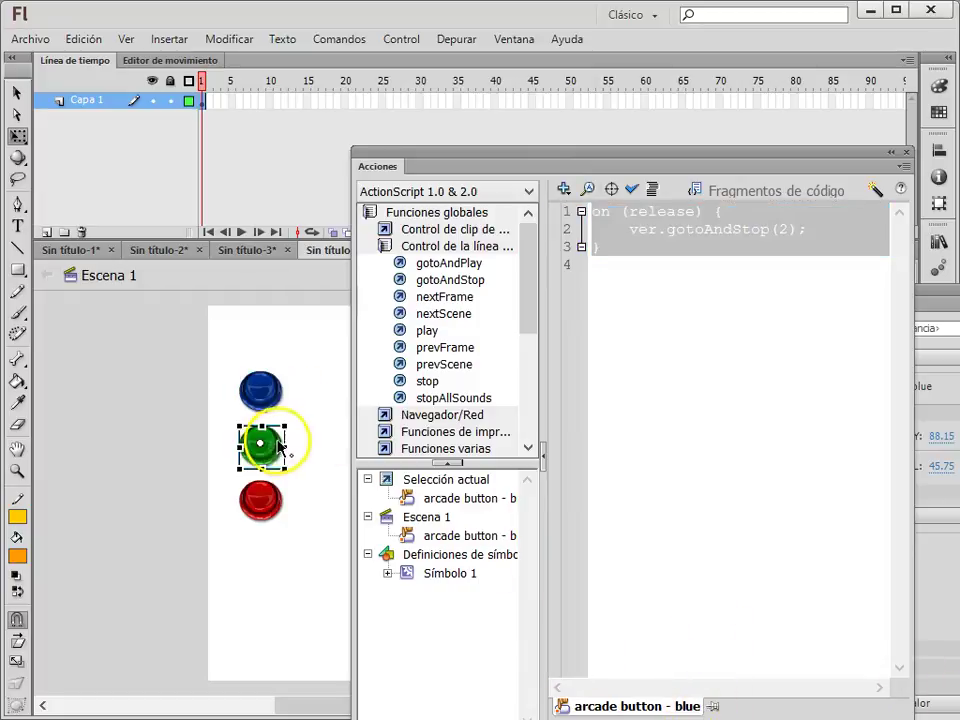
{"action": "left_click", "coordinate": [600, 213]}
{"action": "key", "text": "ctrl+v"}
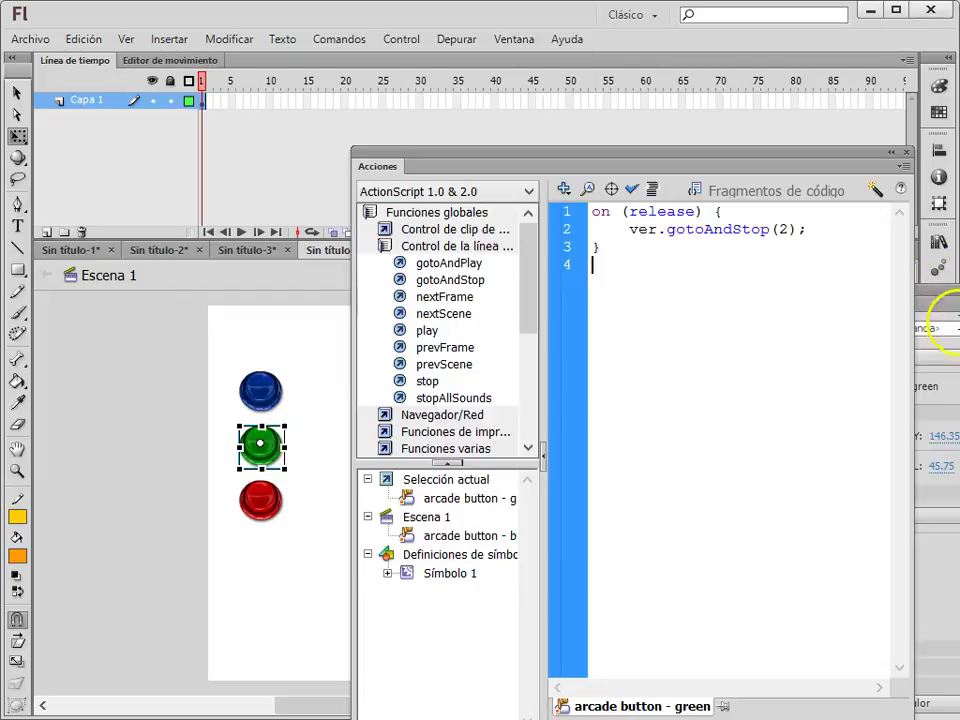
{"action": "double_click", "coordinate": [783, 230]}
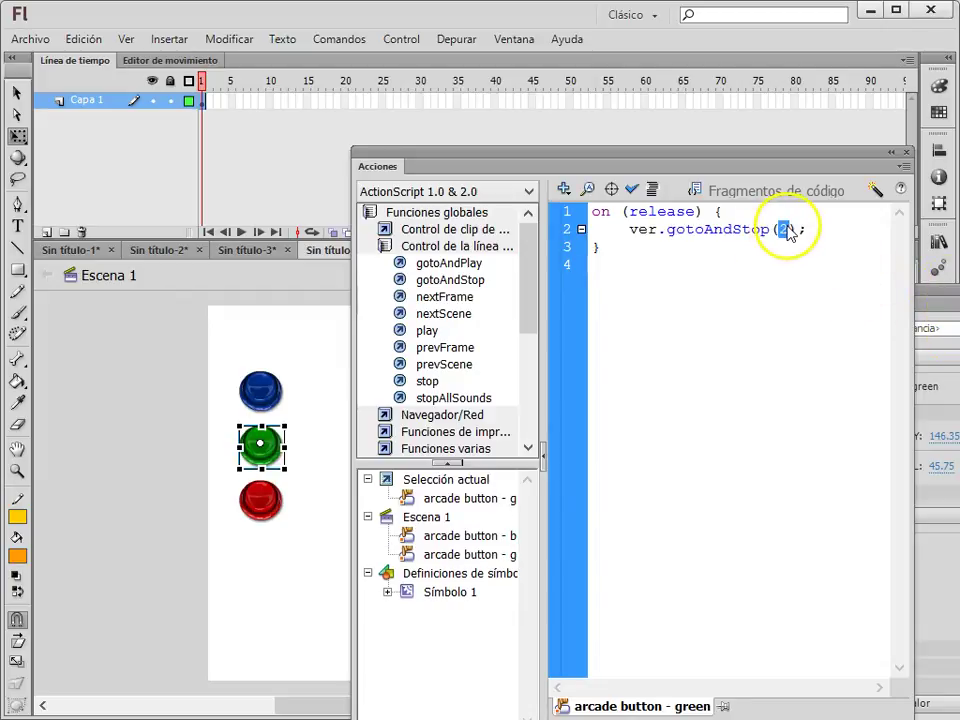
{"action": "type", "text": "3"}
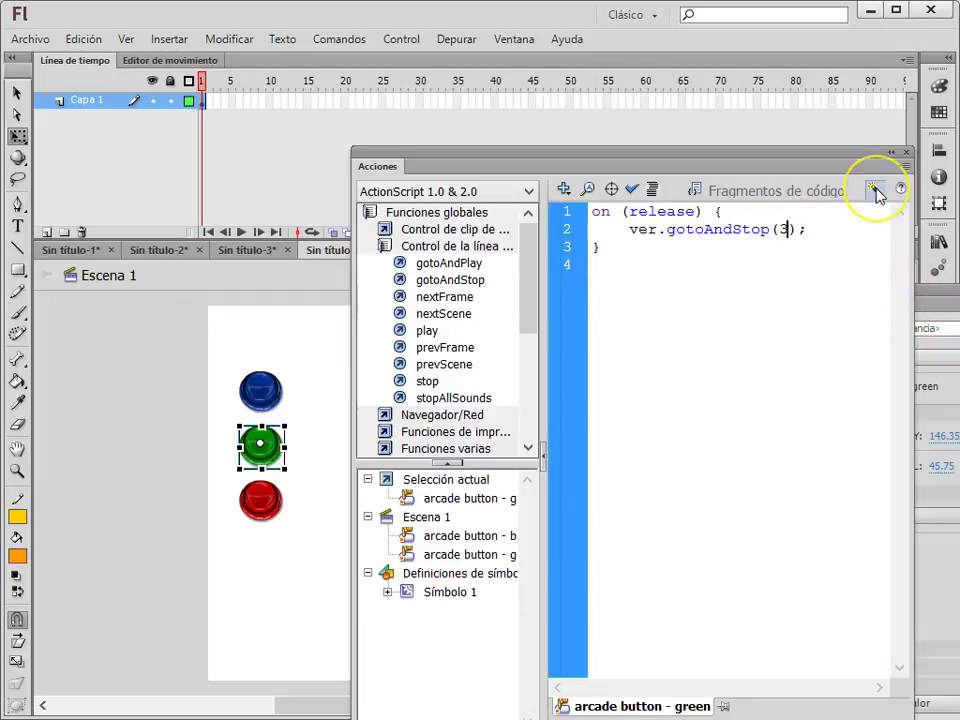
- Paste the copied release script onto the red button and change its action to ver.gotoAndStop(4)
{"action": "left_click", "coordinate": [259, 500]}
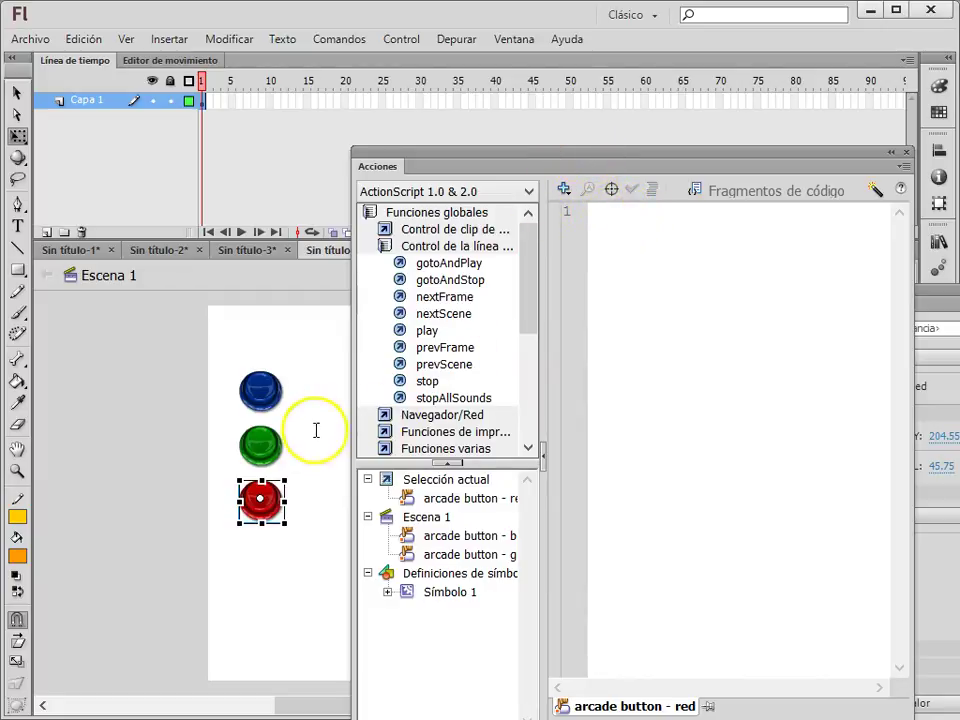
{"action": "left_click_drag", "start_coordinate": [577, 152], "coordinate": [577, 153]}
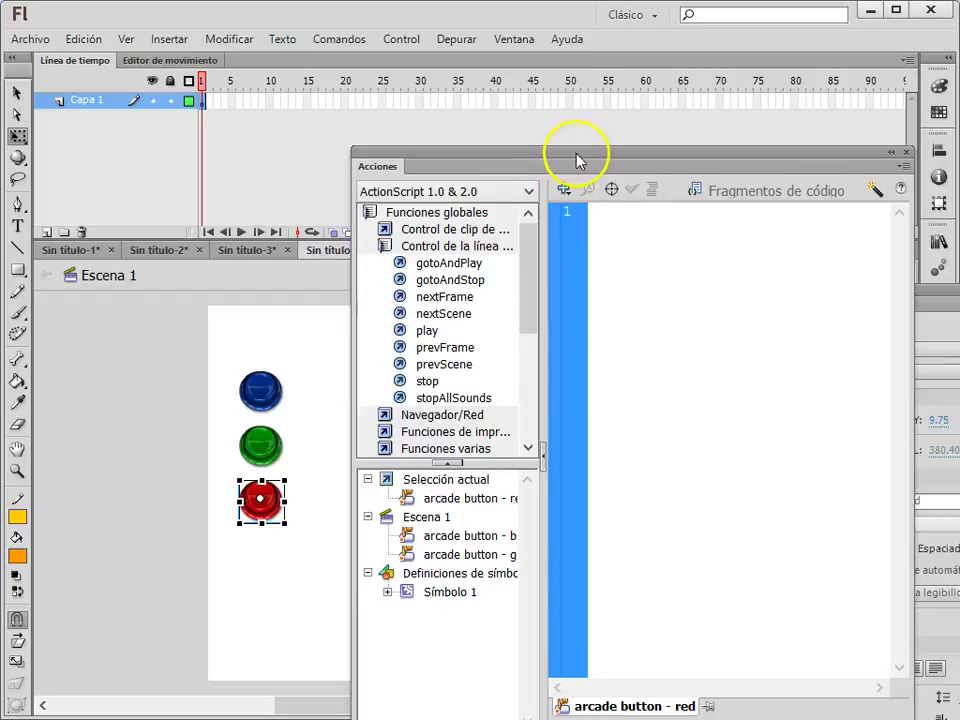
{"action": "left_click", "coordinate": [615, 214]}
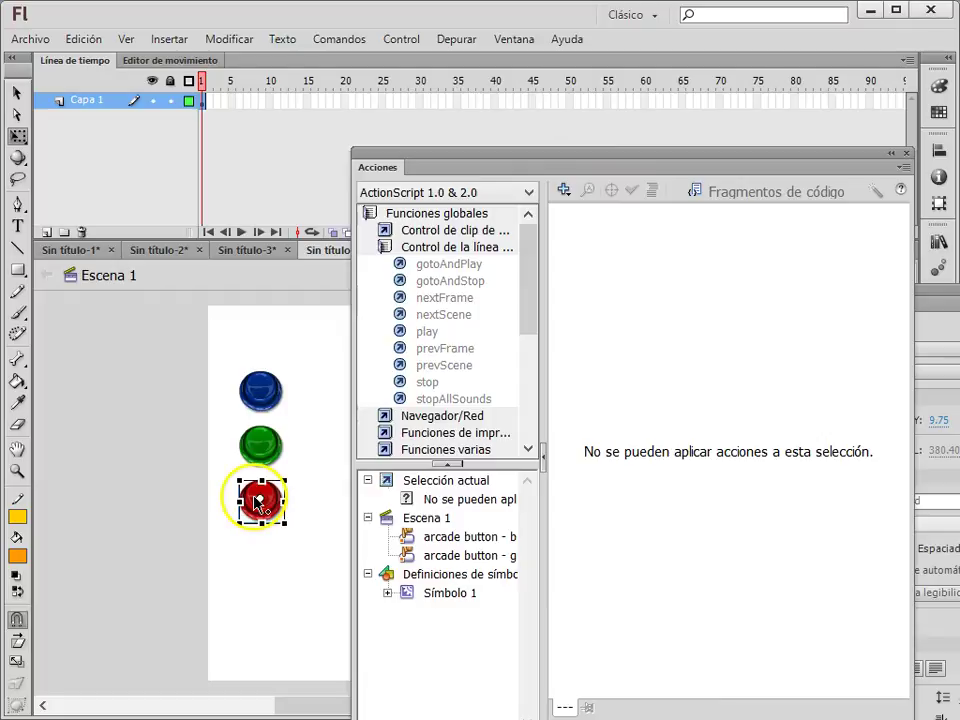
{"action": "left_click", "coordinate": [604, 216]}
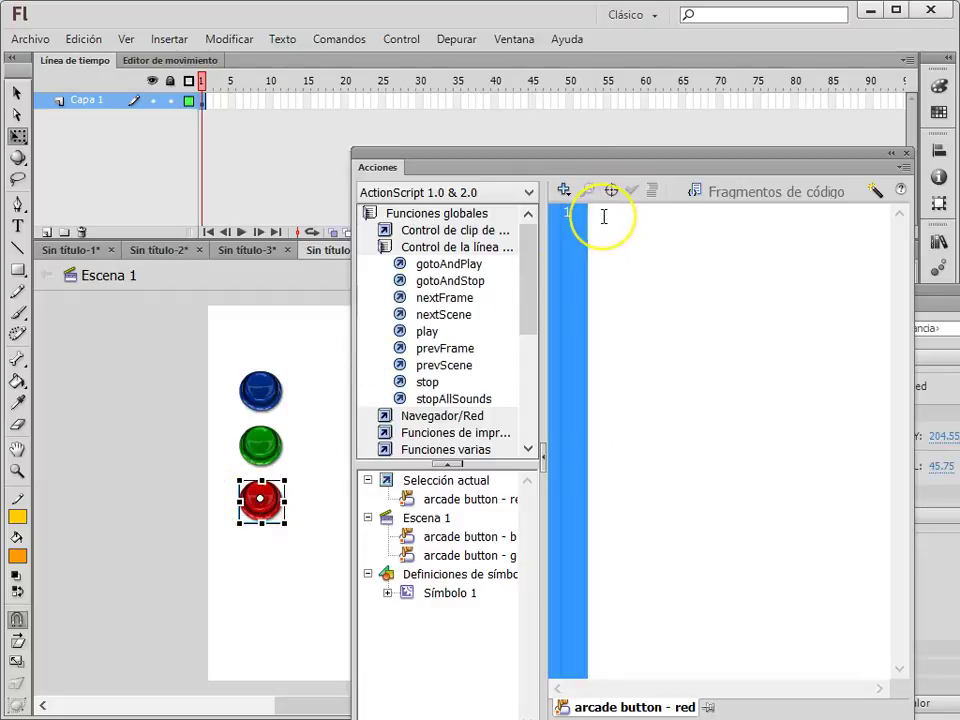
{"action": "key", "text": "ctrl+v"}
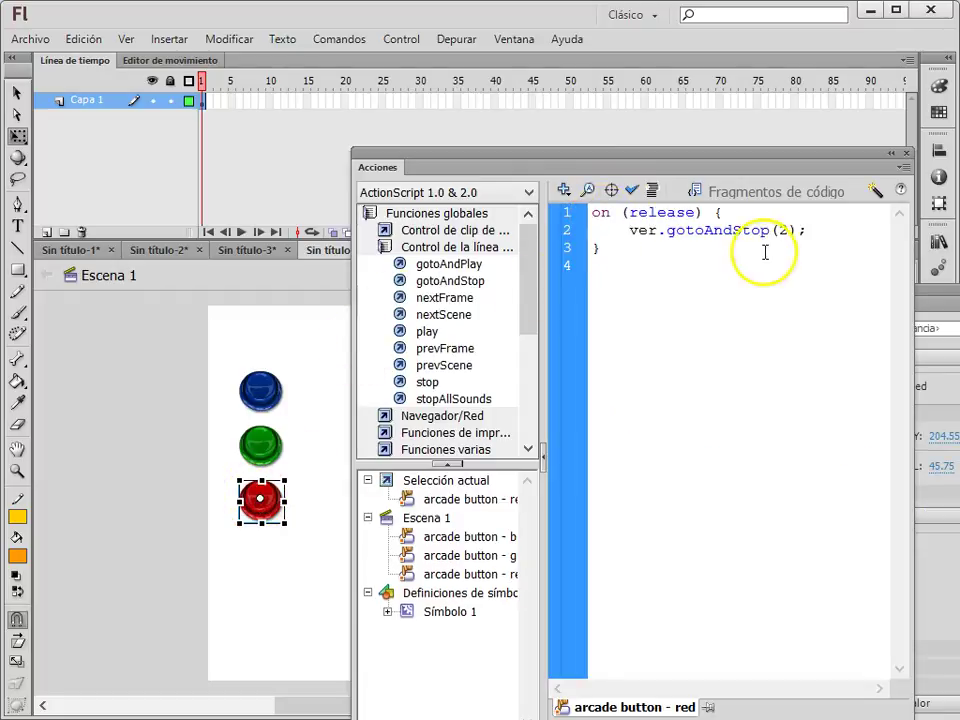
{"action": "double_click", "coordinate": [784, 229]}
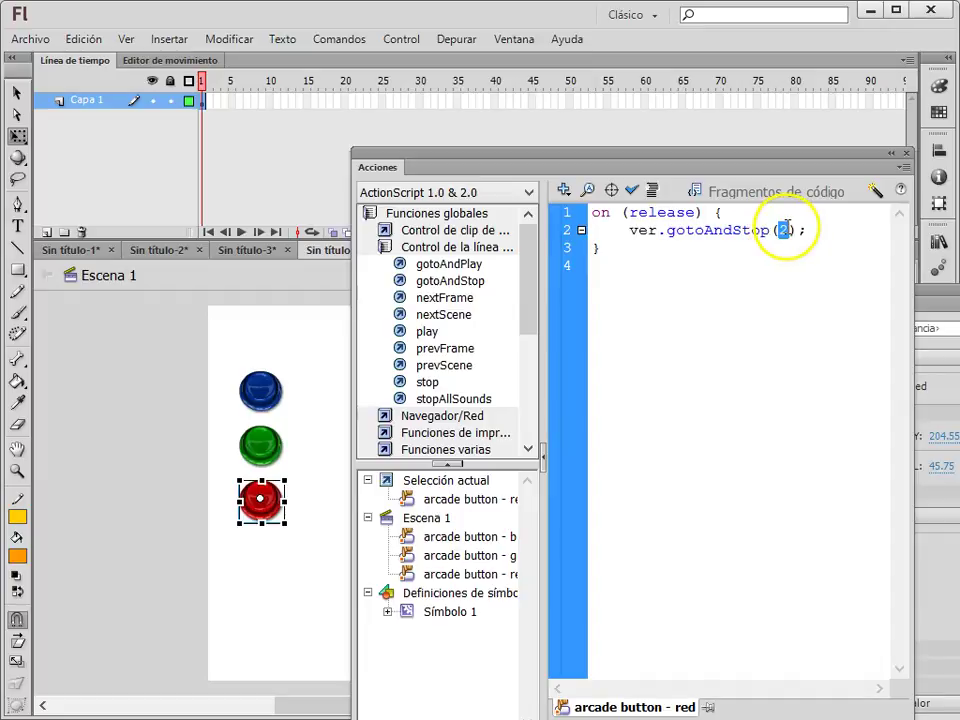
{"action": "type", "text": "4"}
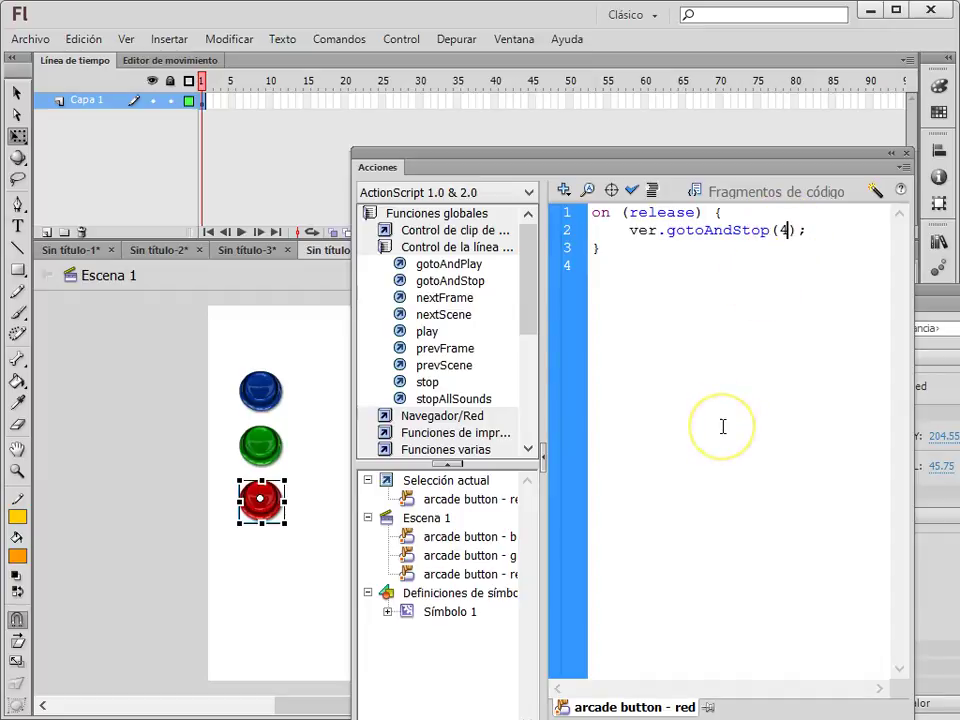
- Test the movie, try the blue, green and red buttons to switch the panel's colour, and close the preview
{"action": "key", "text": "ctrl+Return"}
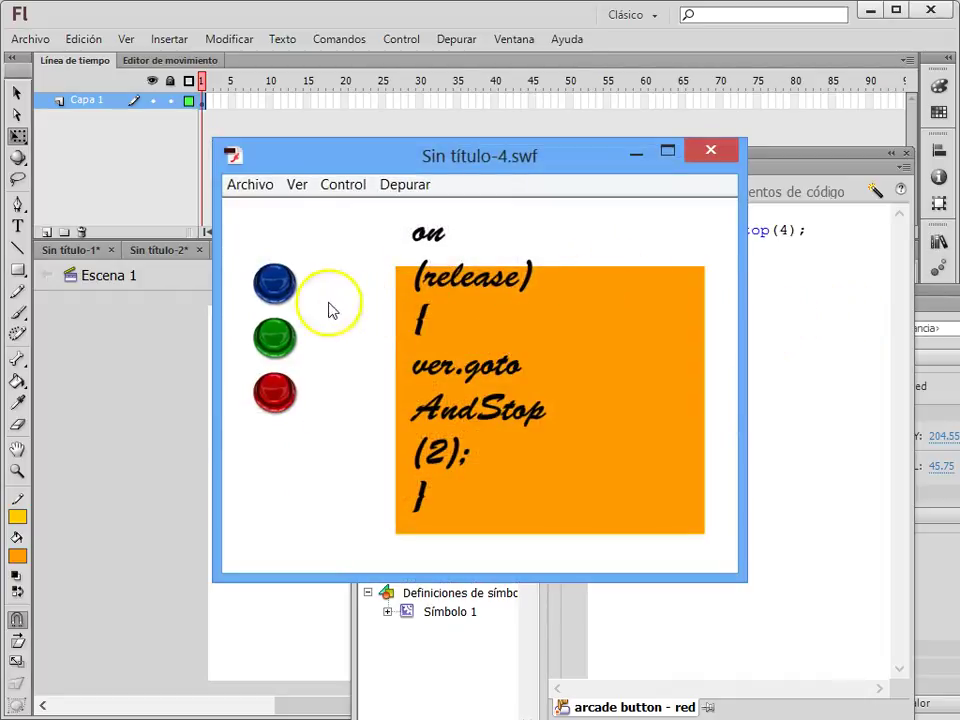
{"action": "left_click", "coordinate": [283, 291]}
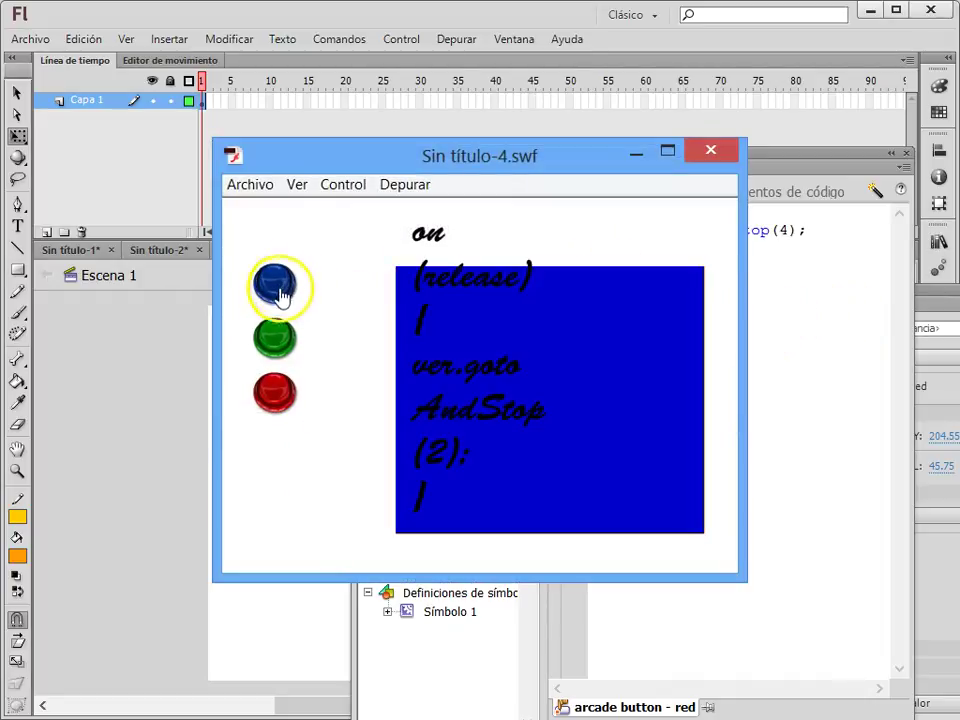
{"action": "left_click", "coordinate": [279, 347]}
{"action": "left_click", "coordinate": [274, 390]}
{"action": "left_click", "coordinate": [267, 337]}
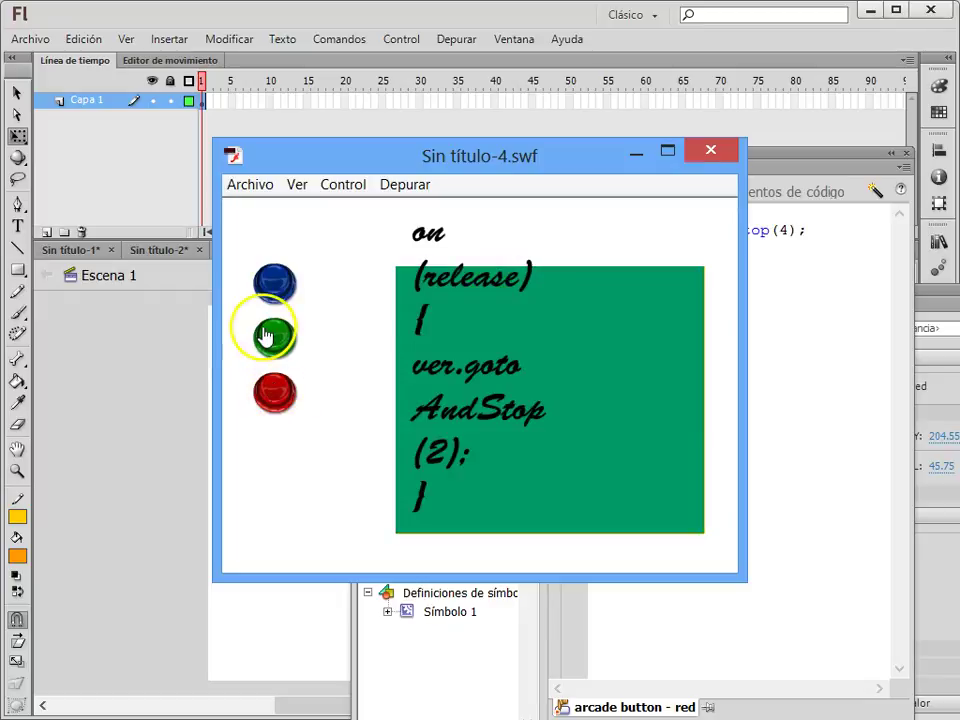
{"action": "left_click", "coordinate": [268, 285]}
{"action": "left_click", "coordinate": [712, 151]}
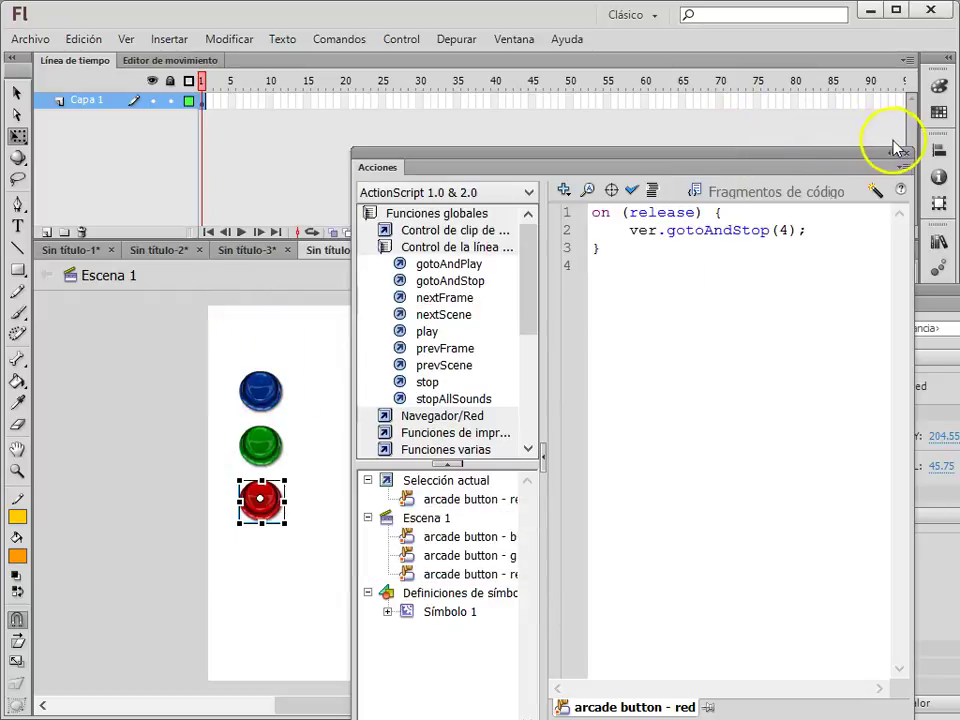
- Close the actions editor and delete the stray script text block lying over the orange panel
{"action": "left_click", "coordinate": [907, 153]}
{"action": "left_click", "coordinate": [377, 379]}
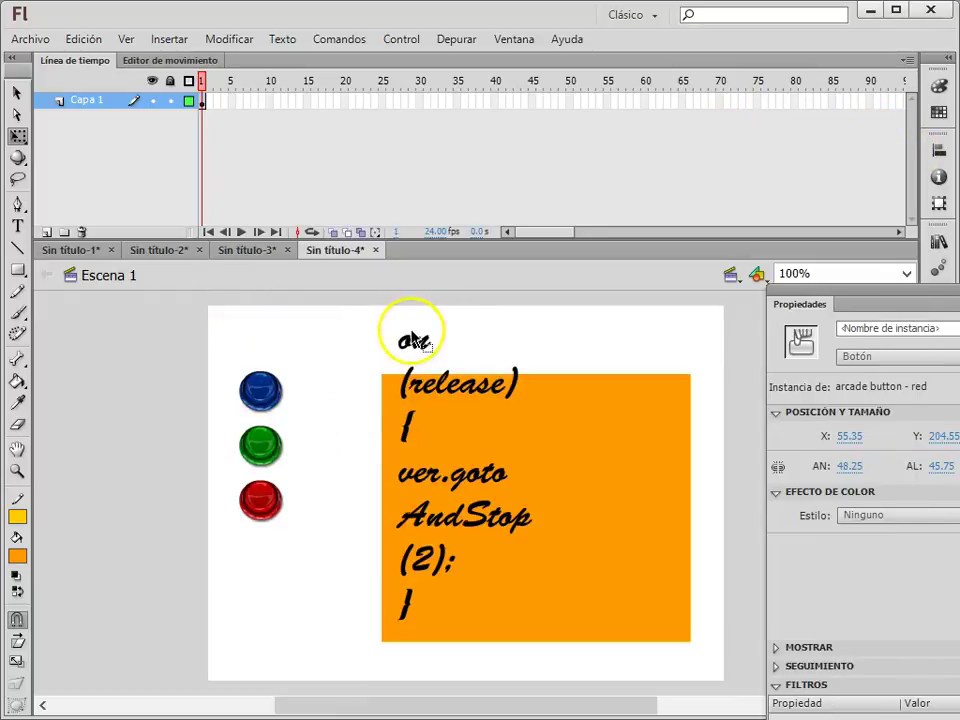
{"action": "left_click", "coordinate": [434, 360]}
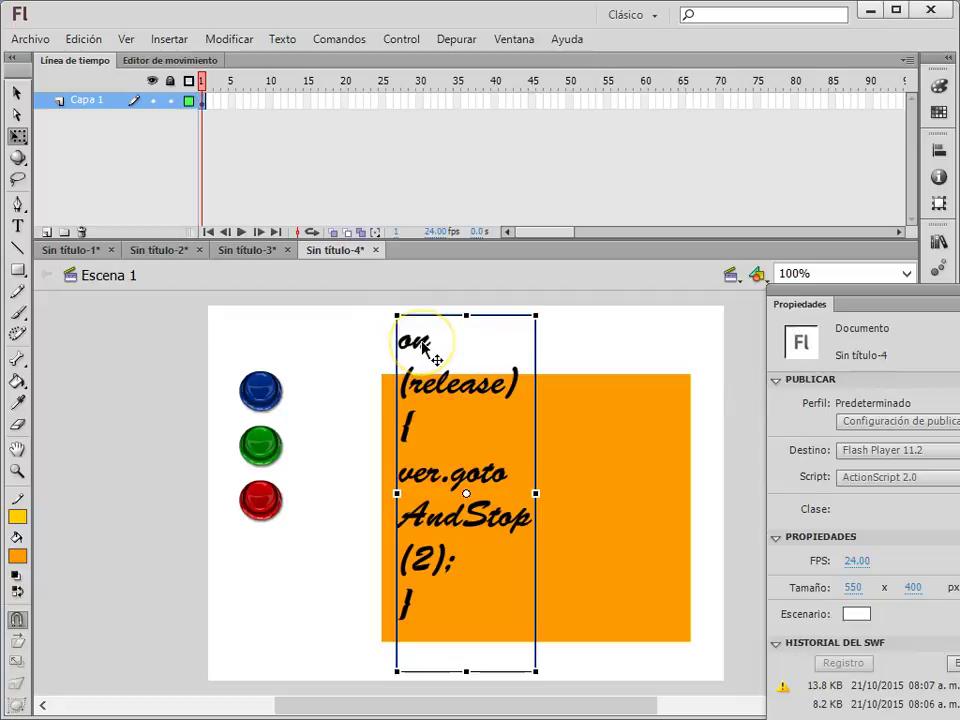
{"action": "key", "text": "Delete"}
{"action": "left_click", "coordinate": [429, 353]}
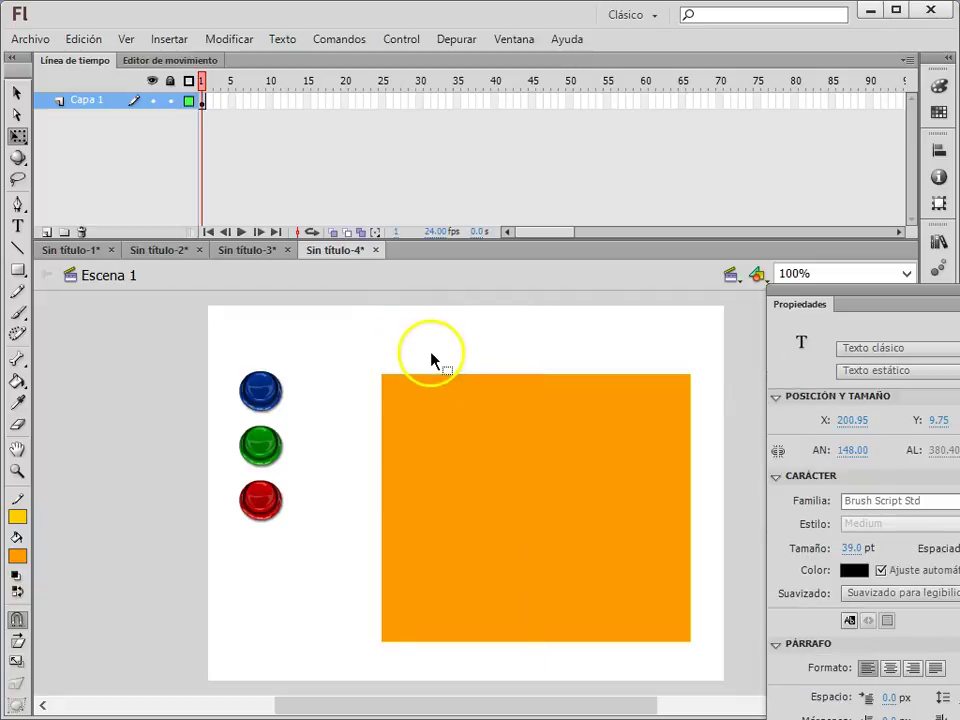